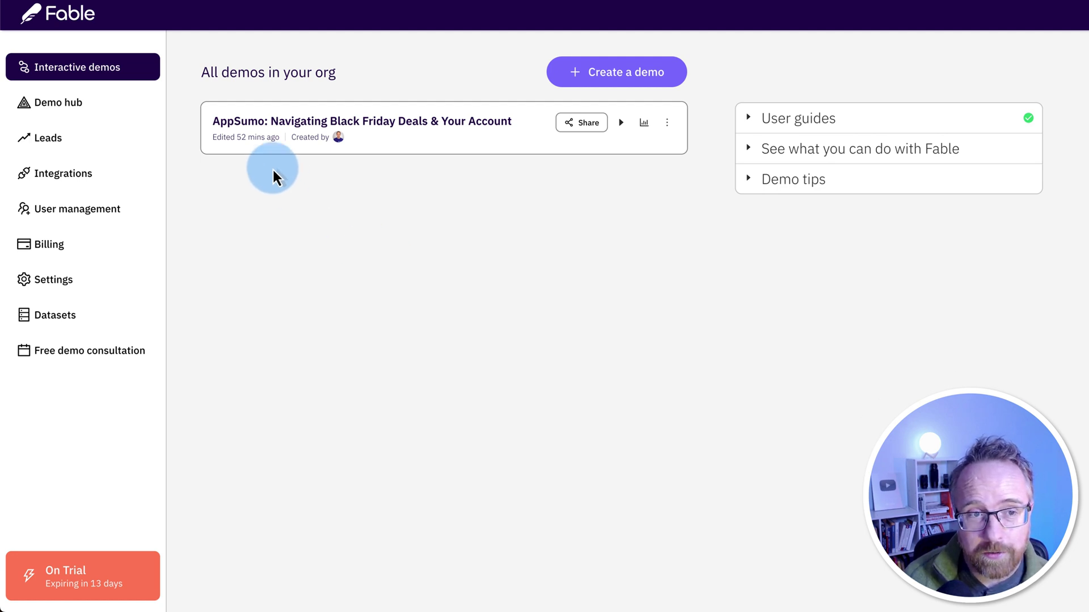
Preview the "AppSumo: Navigating Black Friday Deals & Your Account" demo and follow its tour to the second product carousel step.
left_click_drag(213, 129, 309, 124)
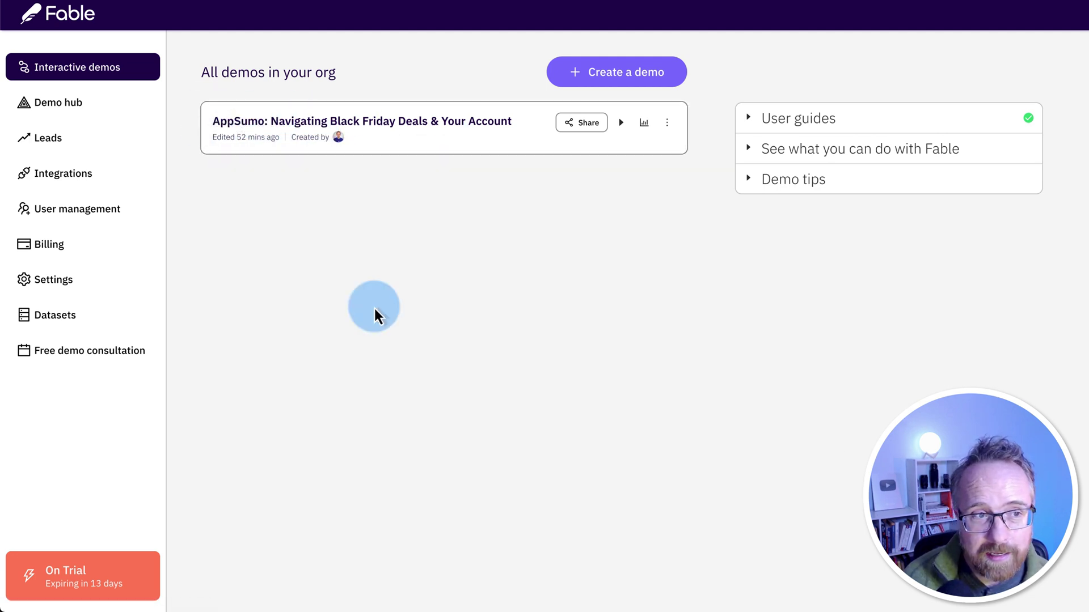
left_click(626, 123)
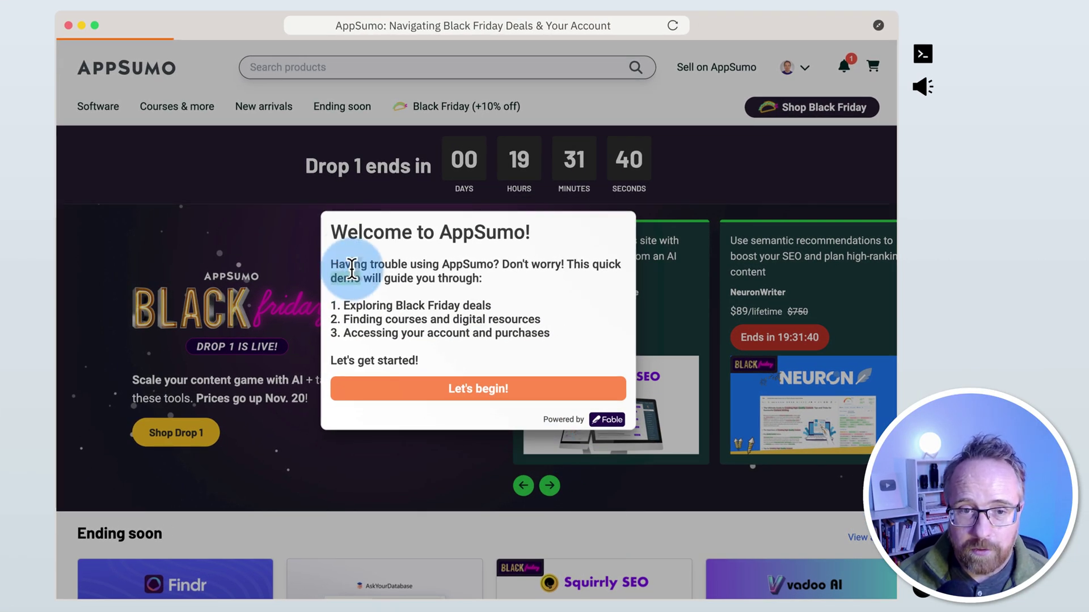
left_click_drag(337, 231, 549, 236)
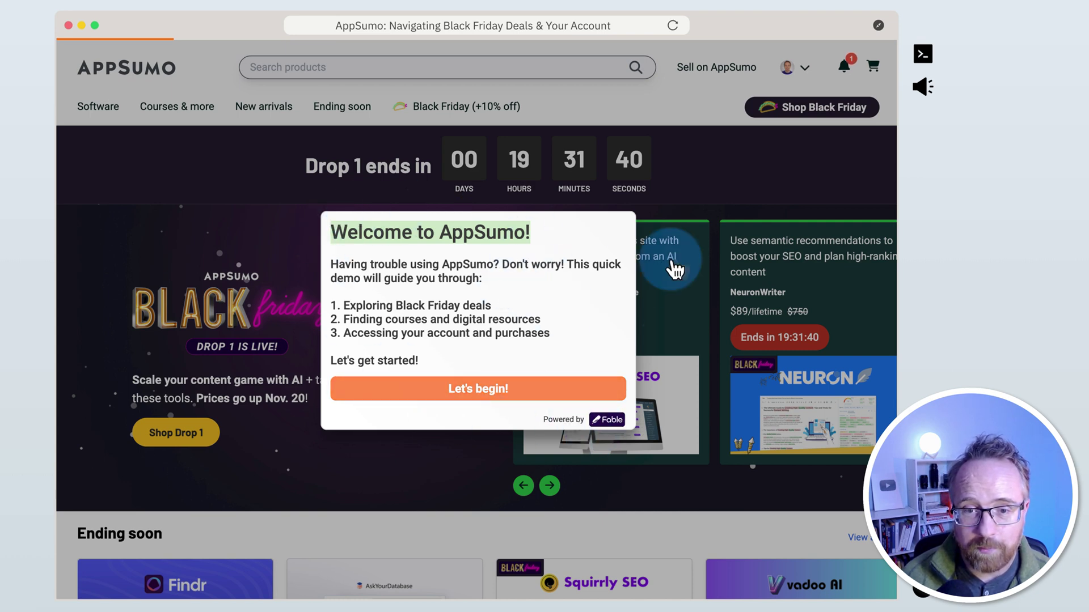
left_click(470, 389)
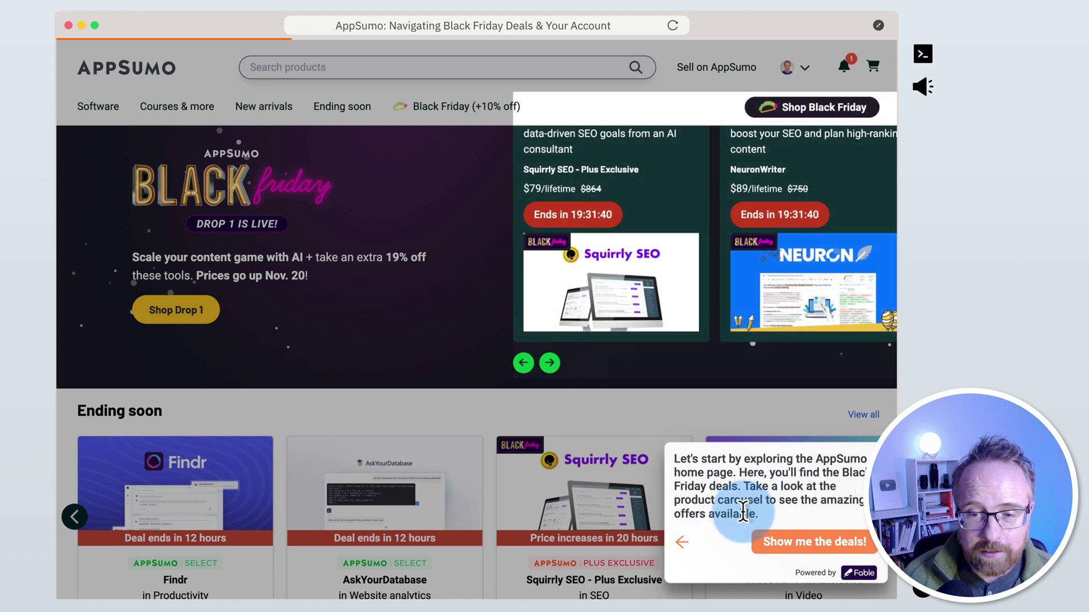
left_click(550, 364)
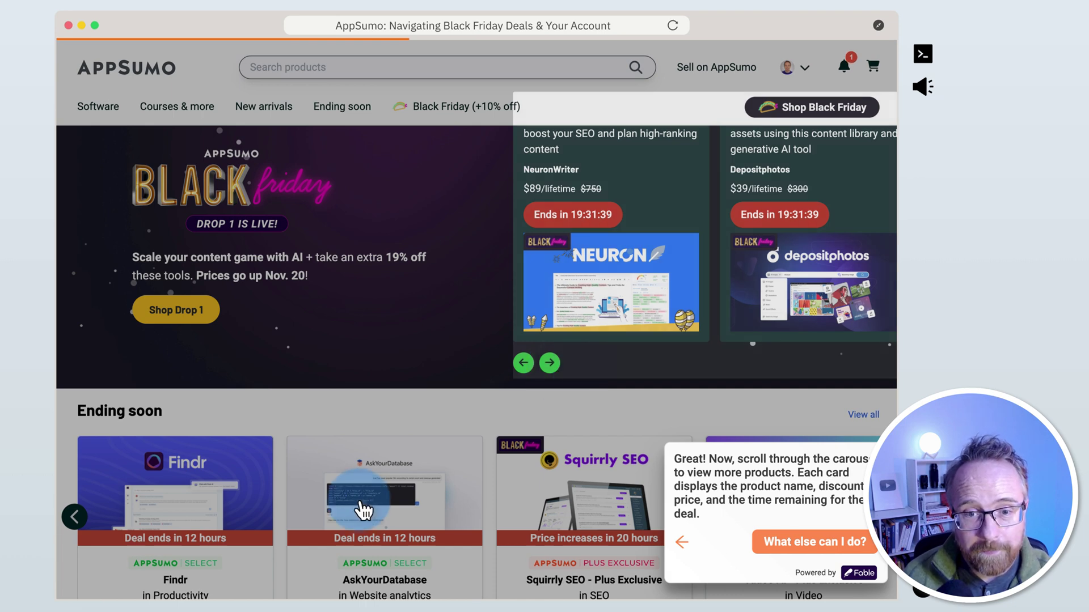
Look over the demo's AppSumo home page and advance the product carousel to reach the navigation menu step.
scroll(564, 486, "down", 3)
scroll(564, 486, "down", 10)
scroll(291, 413, "up", 14)
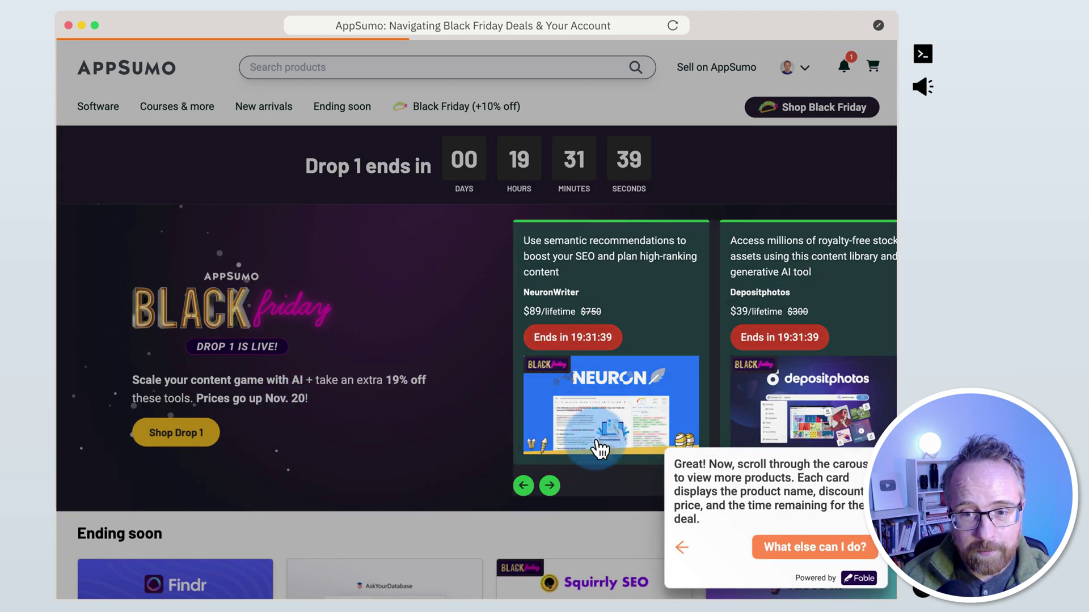
scroll(601, 445, "down", 3)
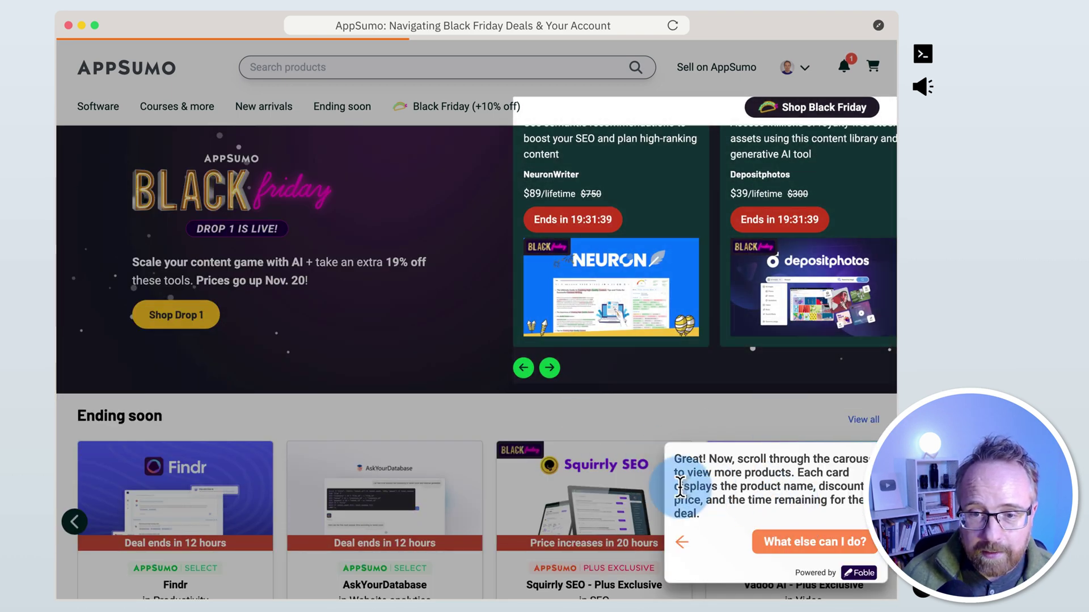
scroll(660, 436, "up", 1)
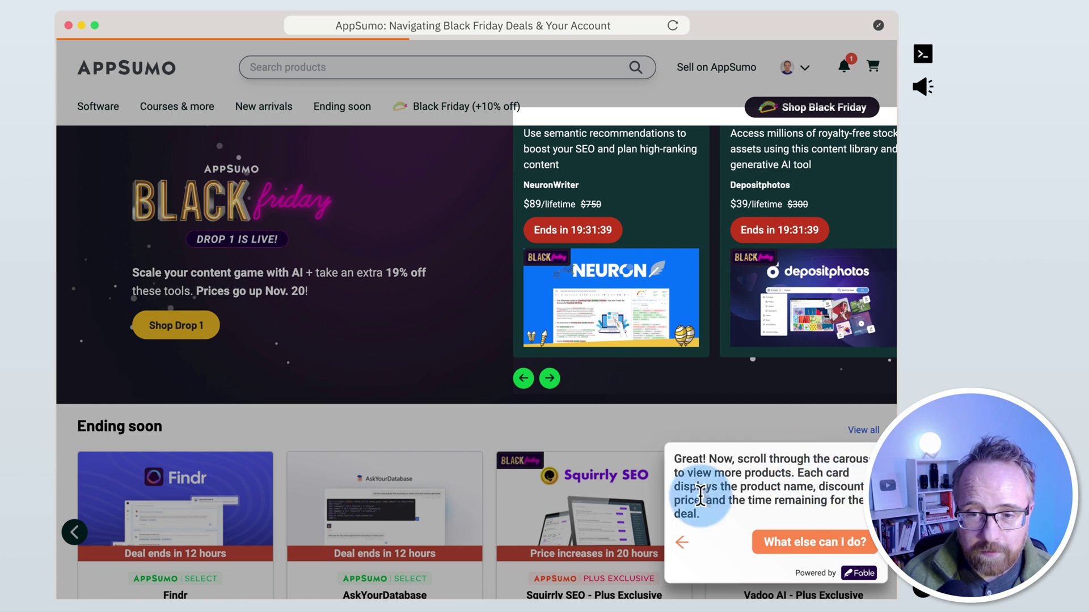
left_click(550, 380)
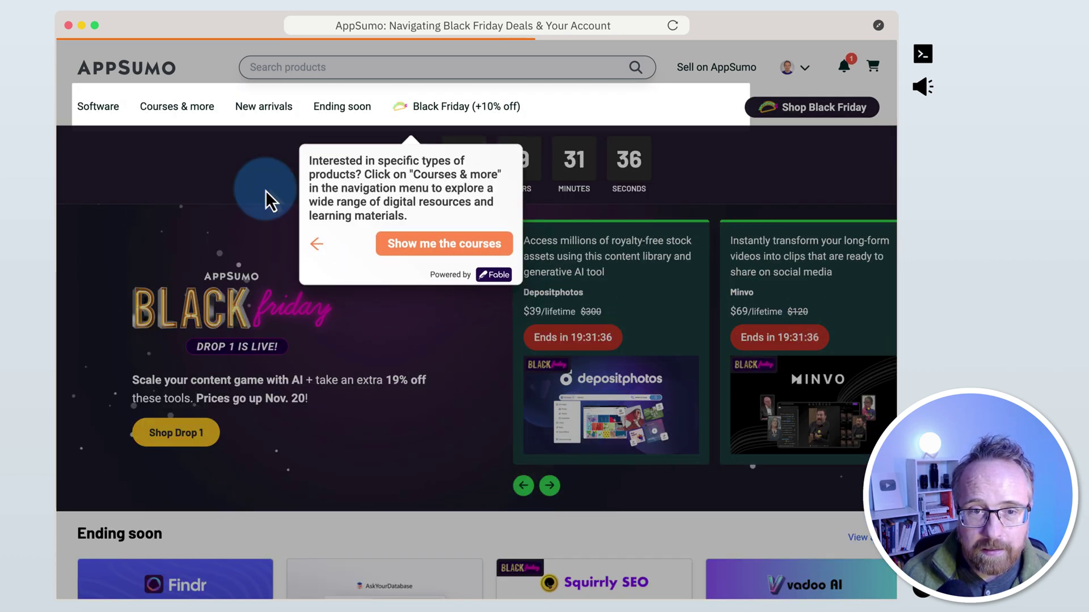
Follow the demo tour from Courses & more through the product inventory to its closing Book a demo link.
left_click_drag(333, 159, 480, 176)
left_click(165, 117)
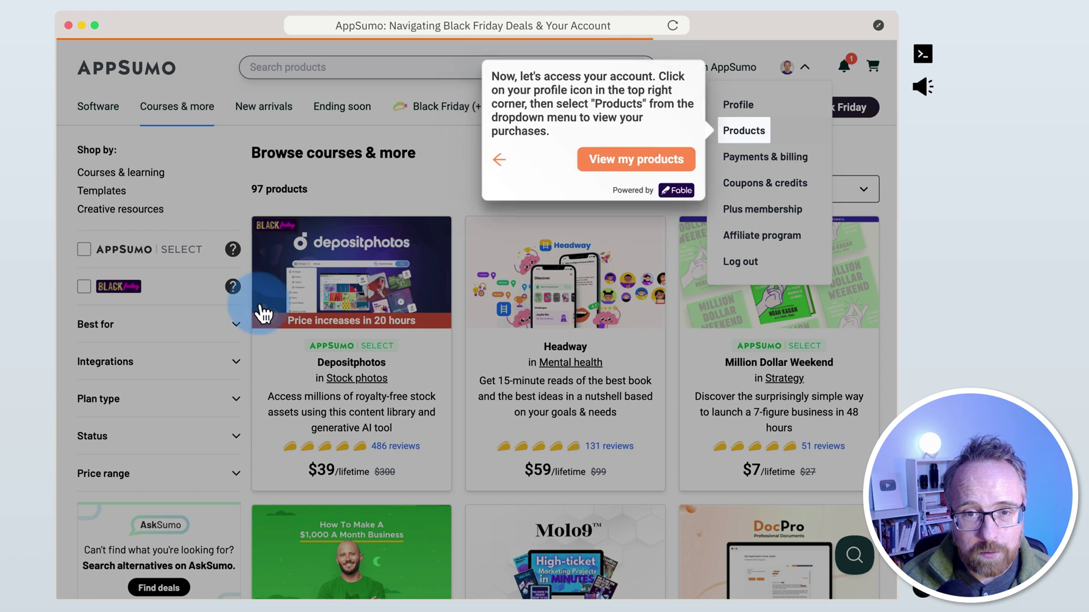
left_click(564, 79)
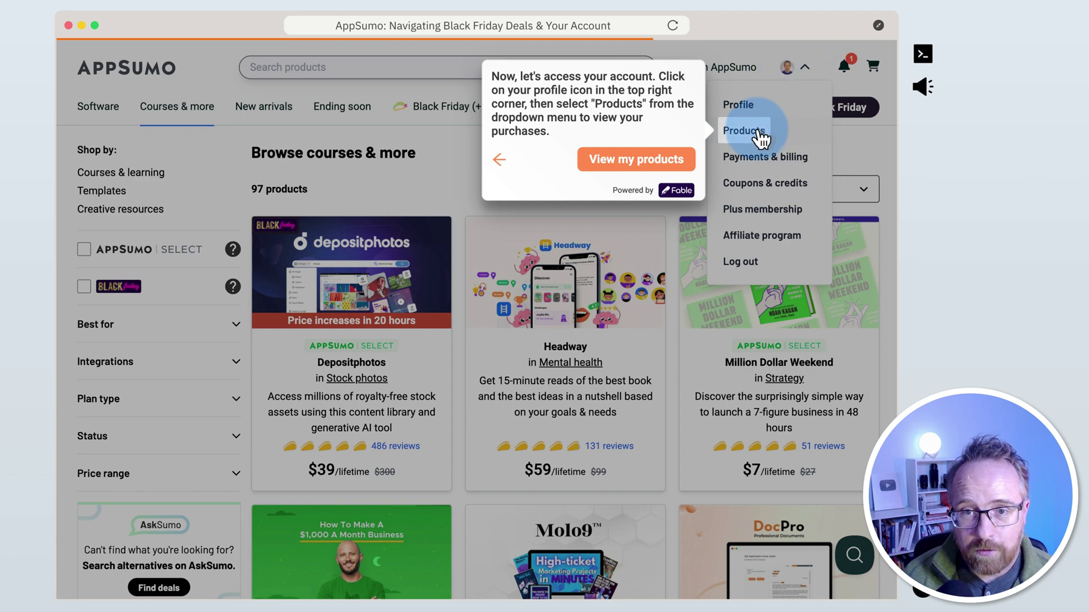
left_click(624, 161)
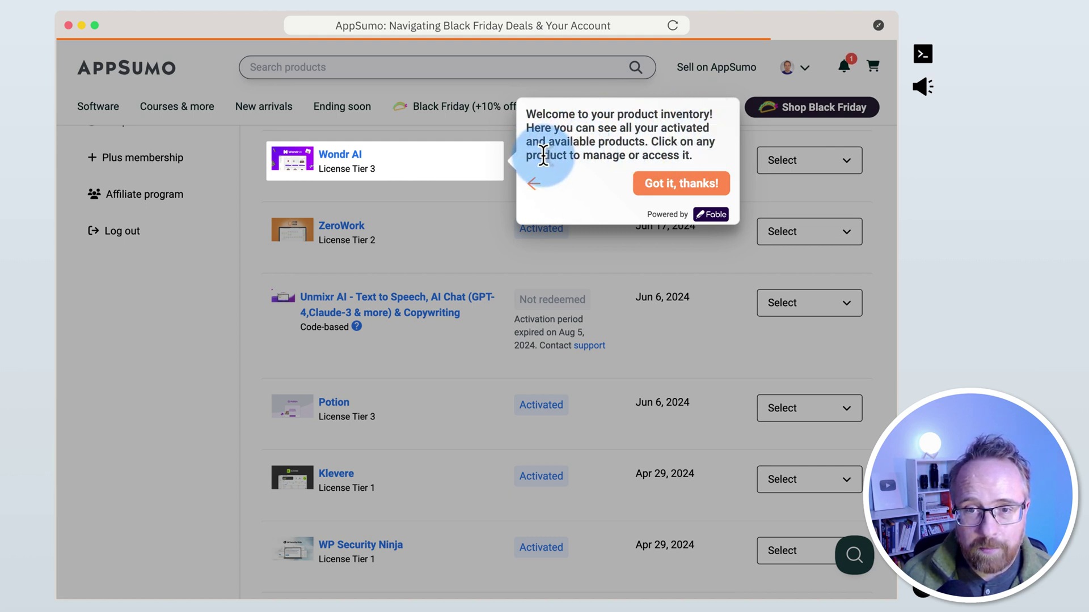
left_click(674, 183)
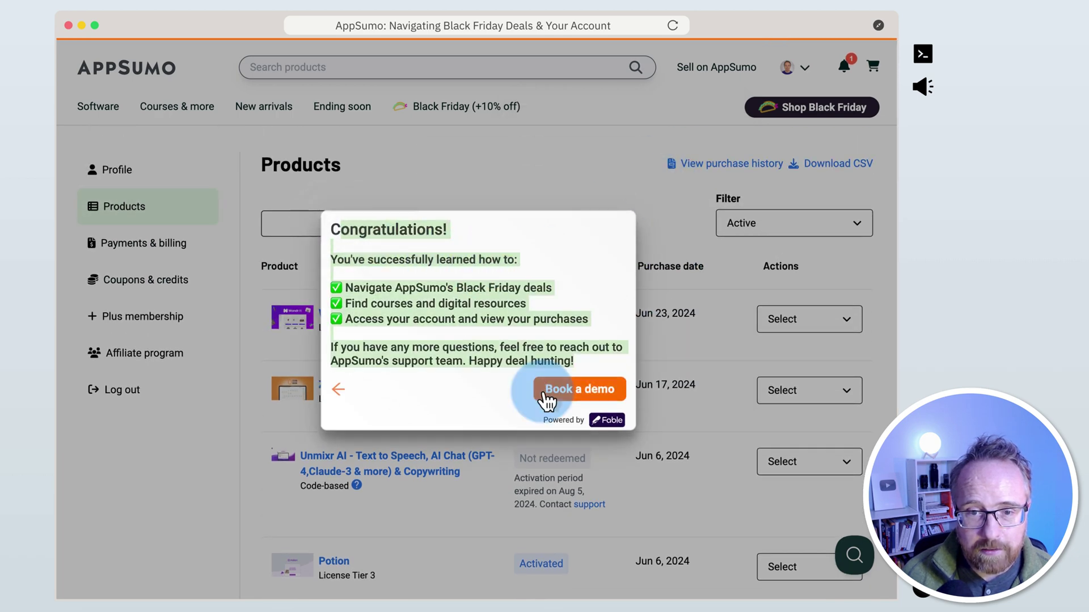
left_click(569, 393)
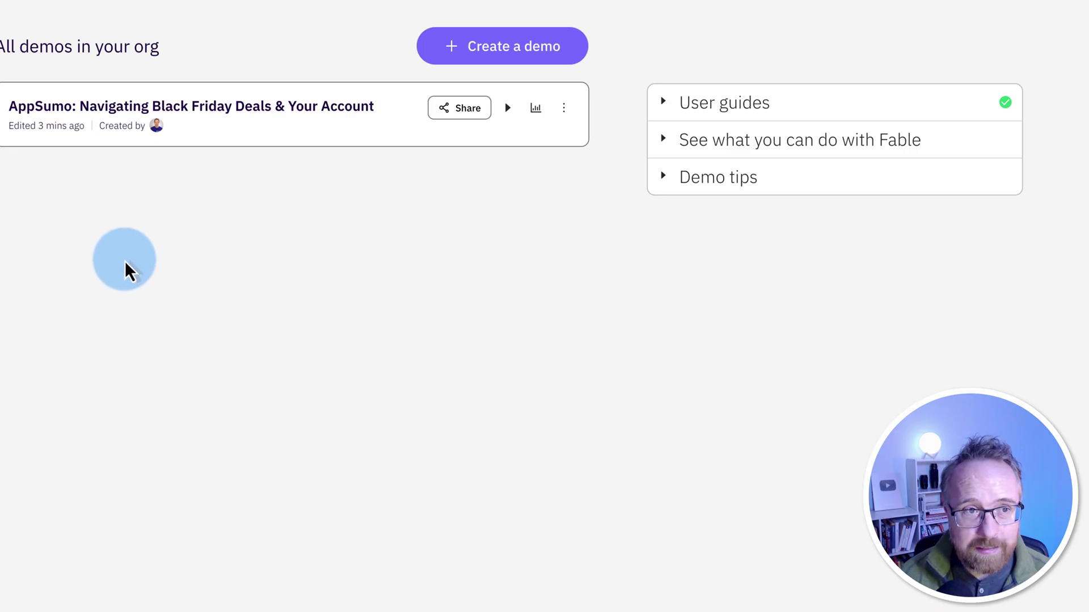
Switch to the AppSumo site, resize the window to Fable's ideal size and start recording a new demo.
left_click(49, 6)
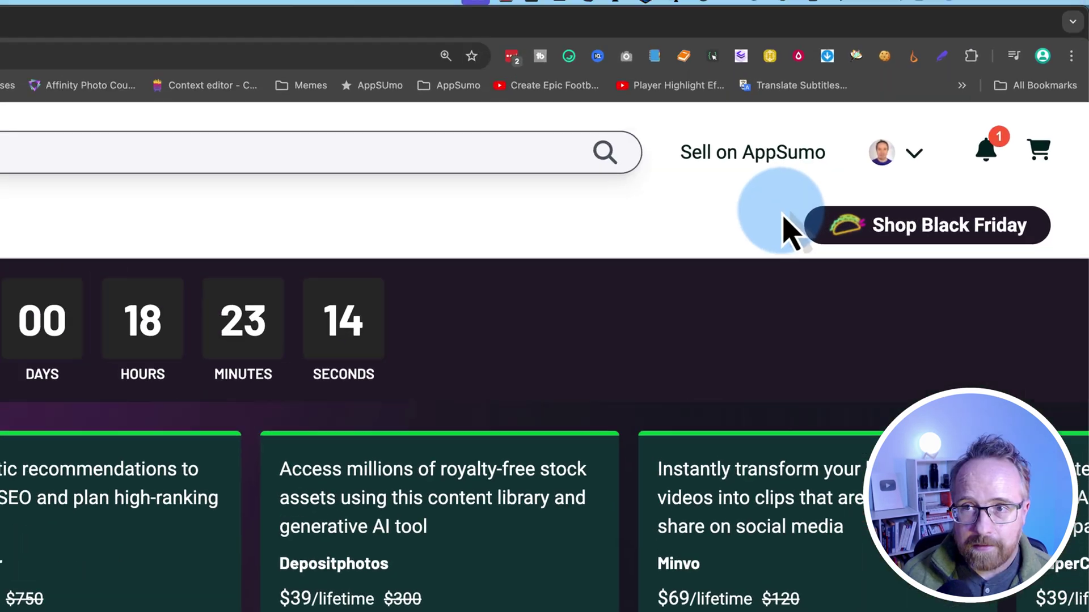
left_click(991, 18)
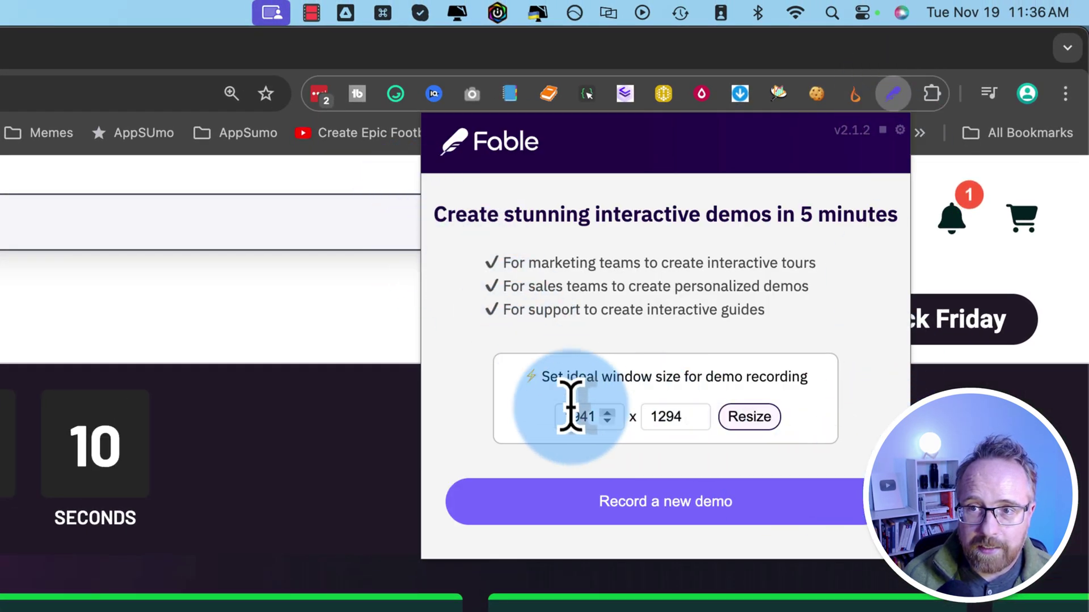
left_click(748, 422)
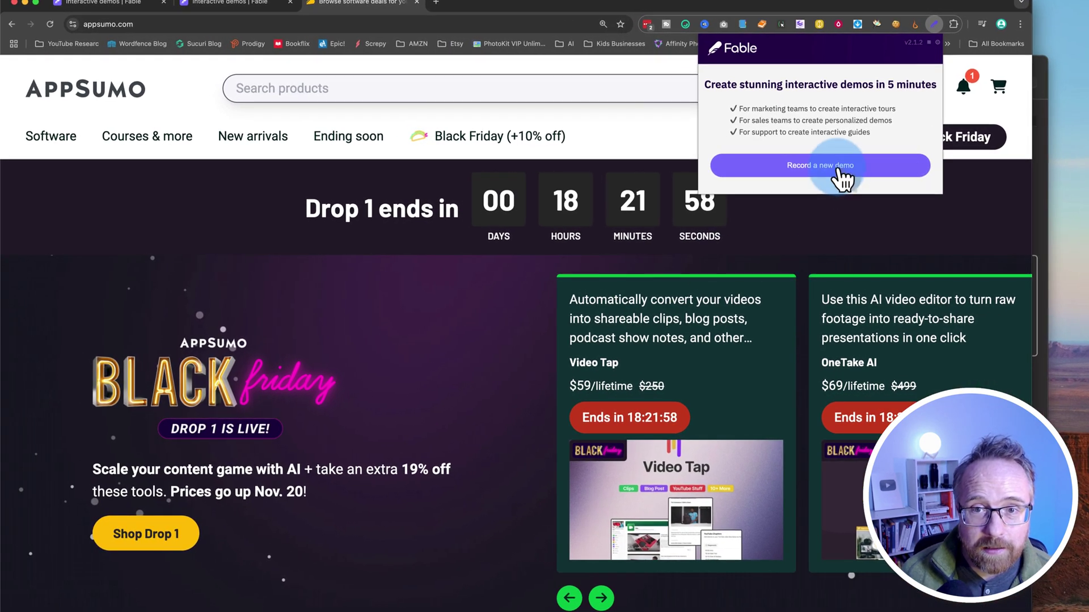
left_click(840, 170)
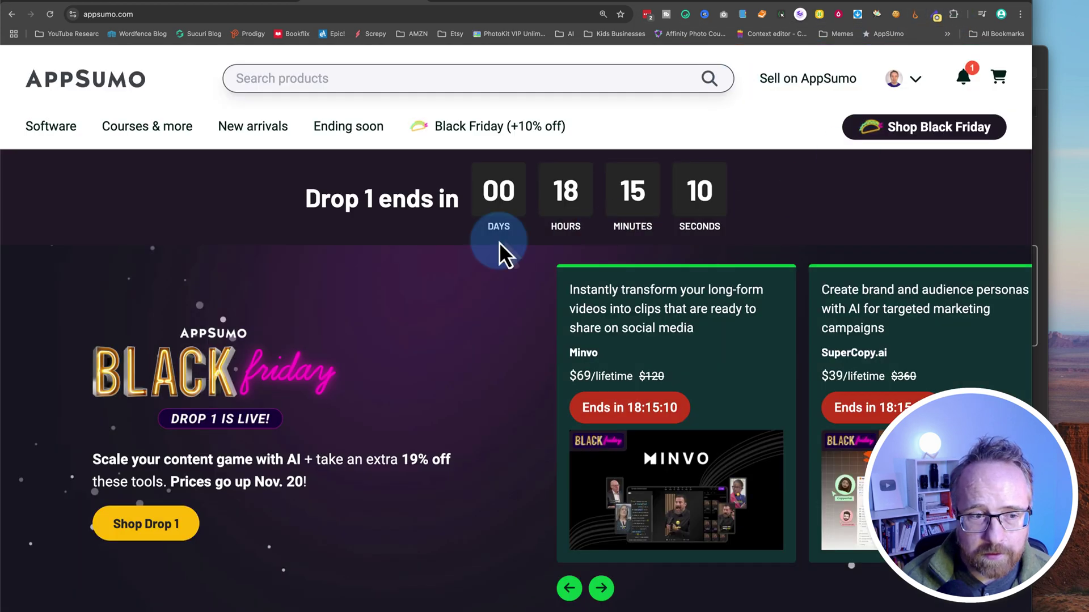
Open the Shop Drop 1 Black Friday collection and browse down through its product cards.
left_click(230, 520)
left_click(151, 525)
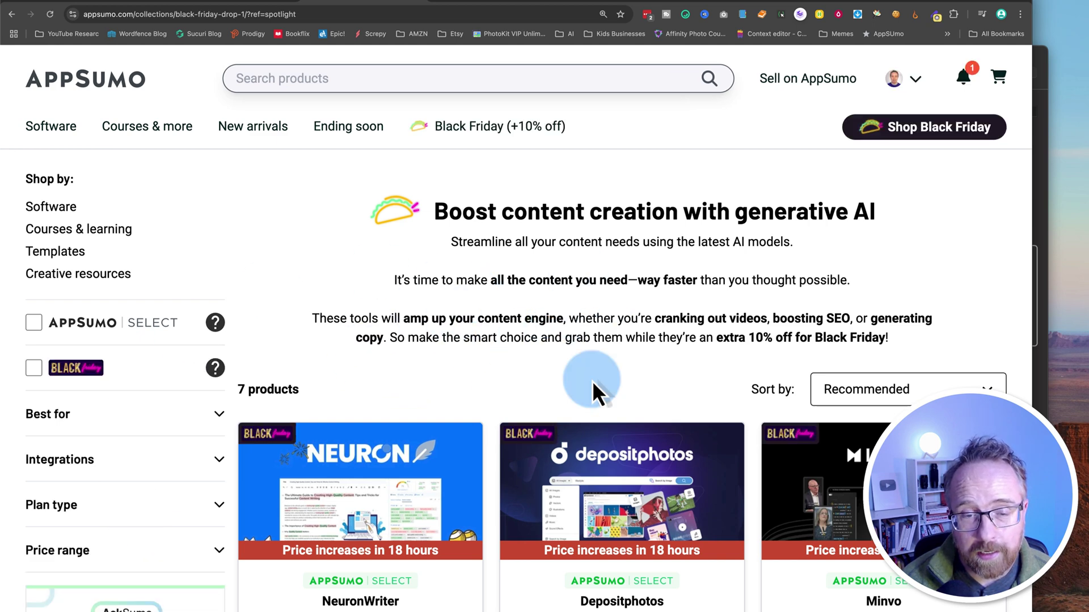
scroll(425, 377, "down", 4)
scroll(492, 358, "down", 2)
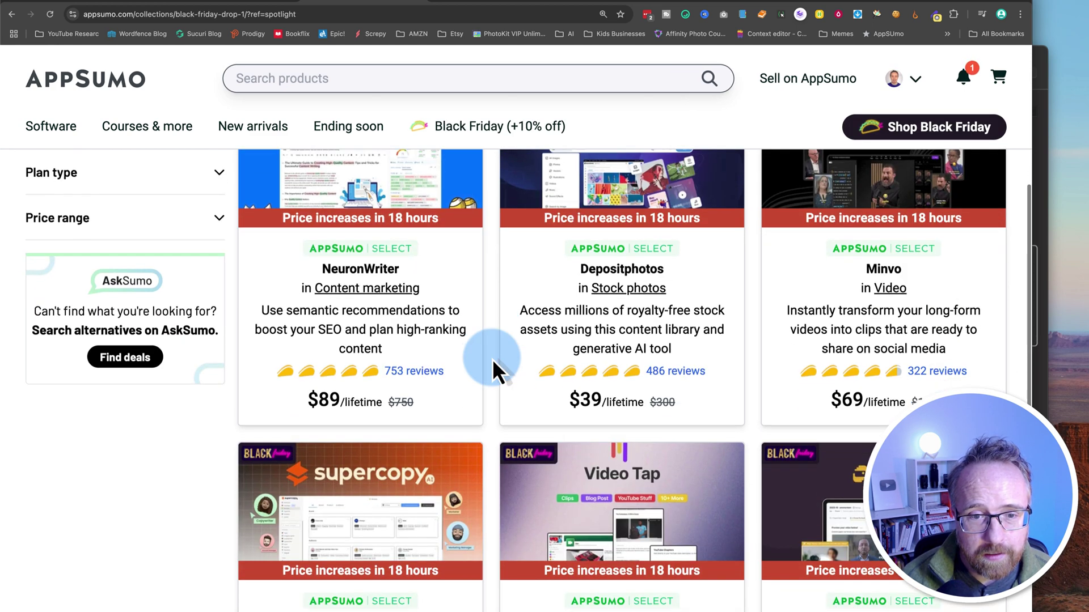
scroll(492, 359, "down", 10)
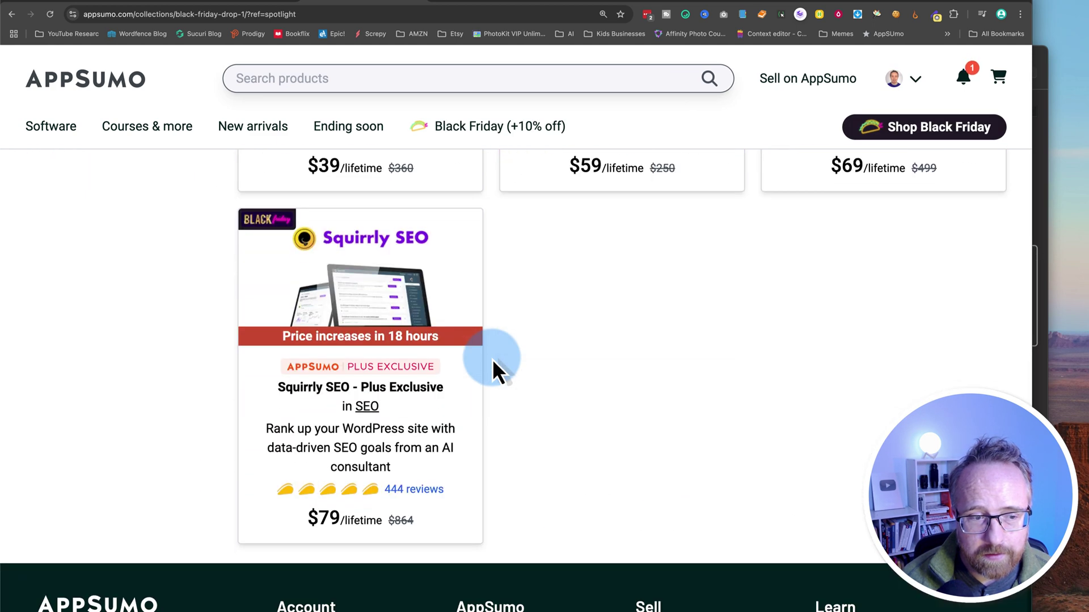
Open the Squirrly SEO - Plus Exclusive deal and browse its page down to the Single, Double and Multiple plans.
scroll(515, 364, "up", 1)
left_click(428, 324)
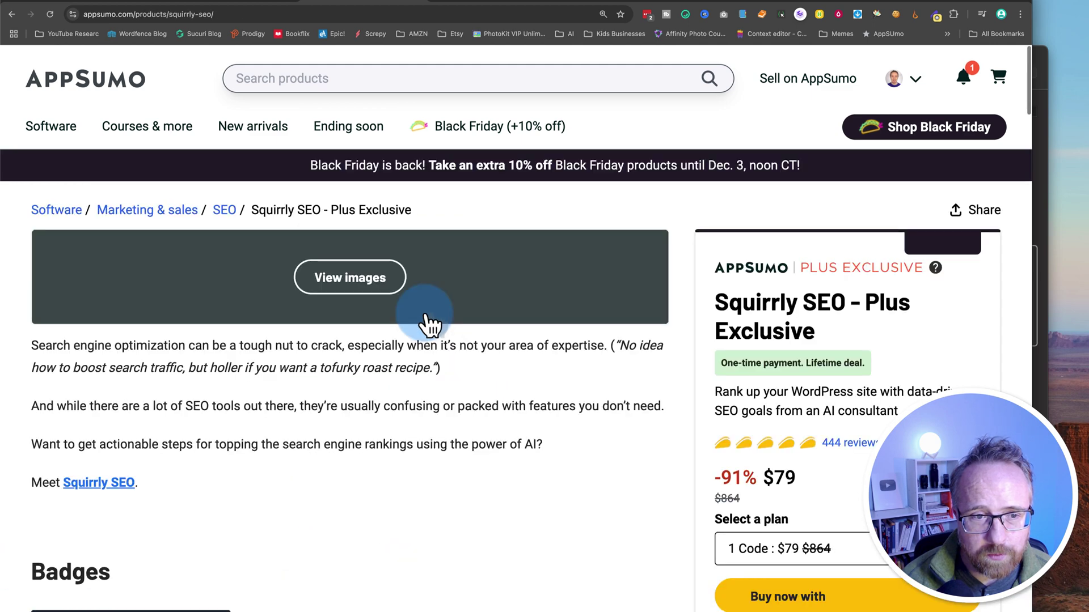
scroll(678, 393, "down", 2)
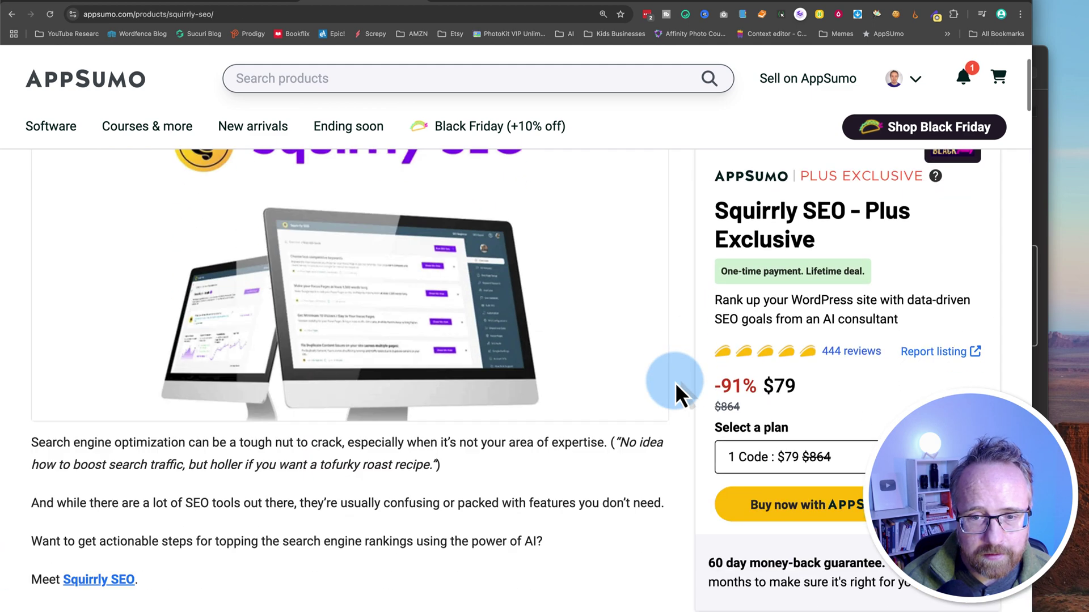
scroll(674, 382, "down", 20)
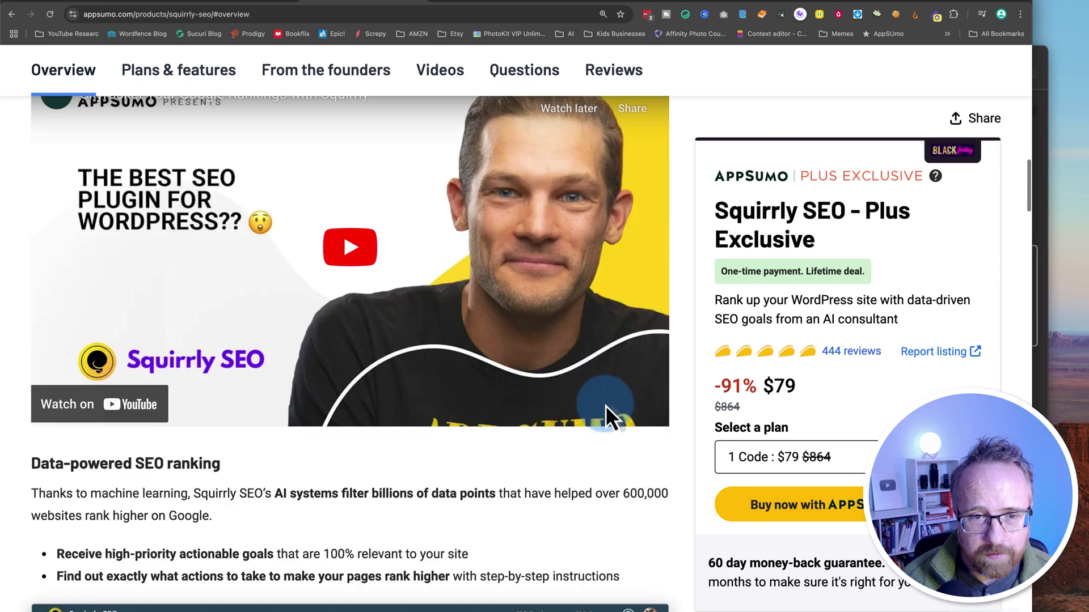
scroll(606, 406, "down", 20)
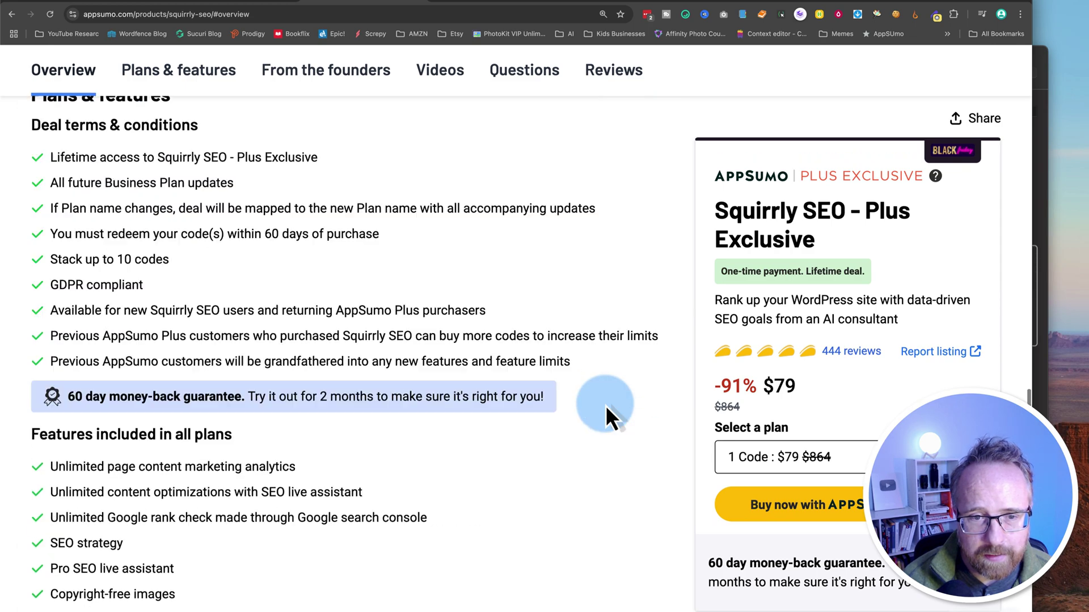
scroll(604, 405, "down", 10)
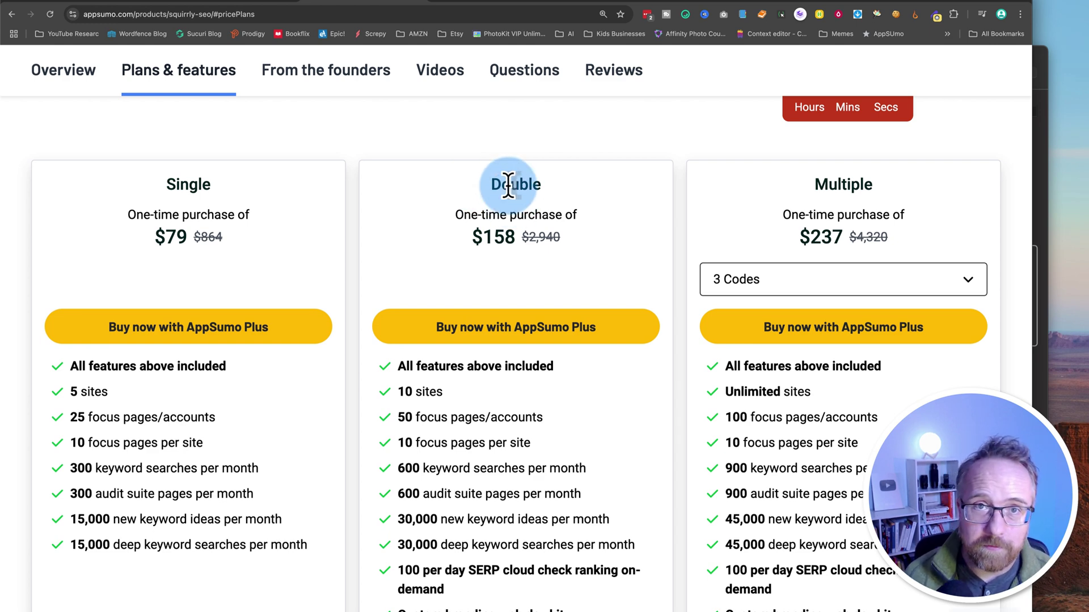
Open the account's Coupons & credits page and highlight the AppSumo credit balance.
scroll(699, 300, "up", 15)
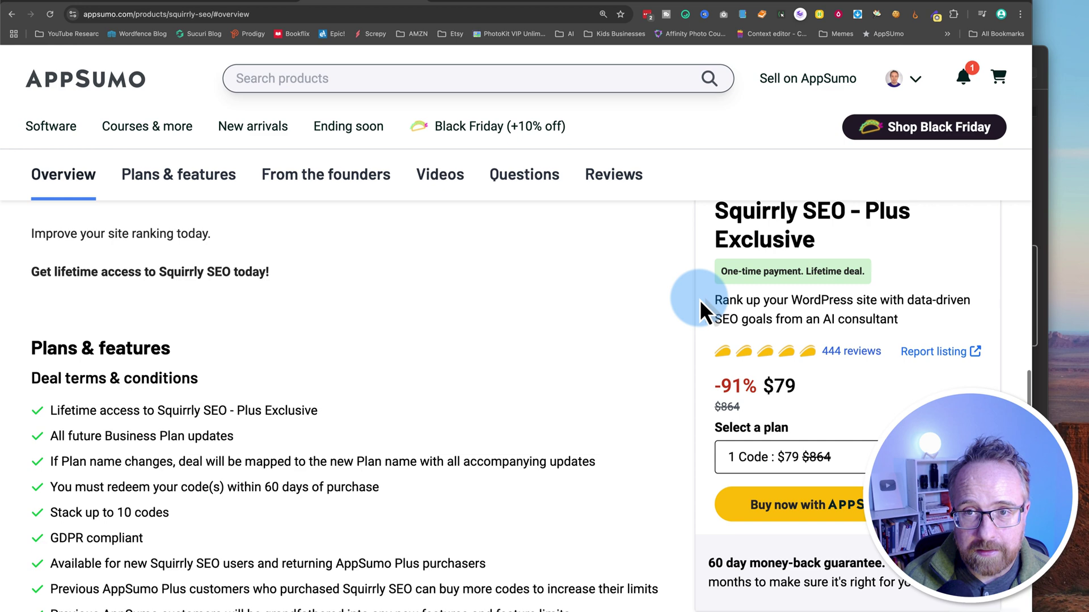
left_click(912, 88)
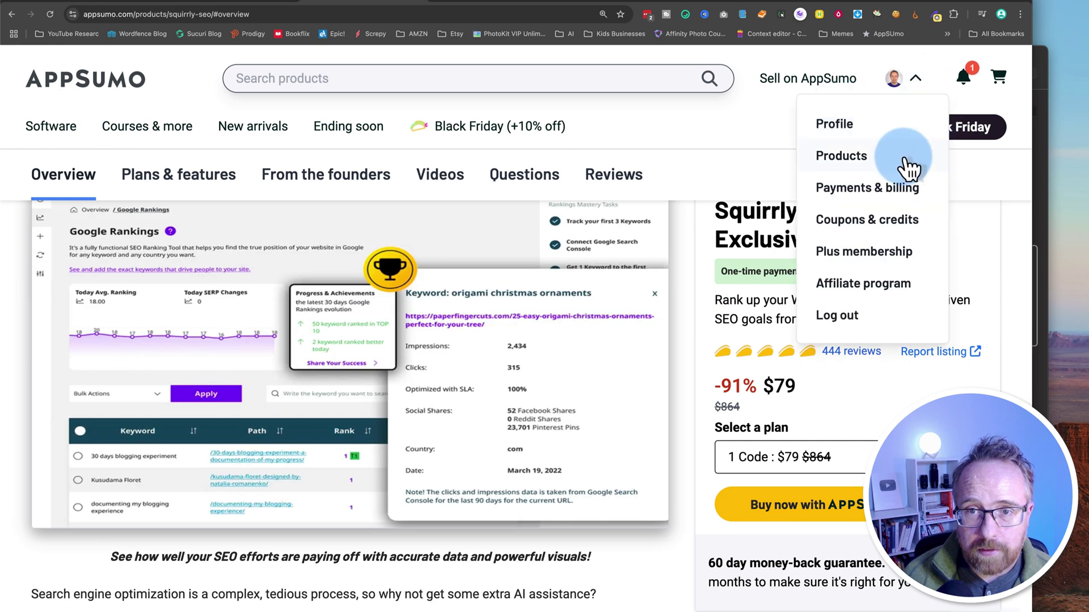
left_click(897, 227)
left_click_drag(302, 389, 255, 387)
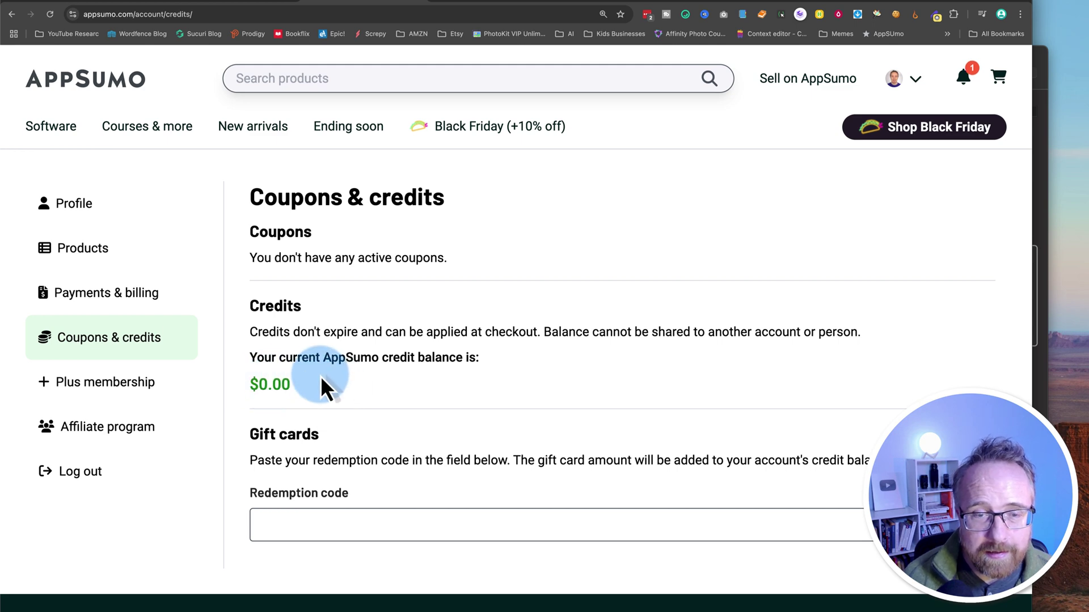
Stop the Fable recording and save the captures as a new demo.
left_click(937, 17)
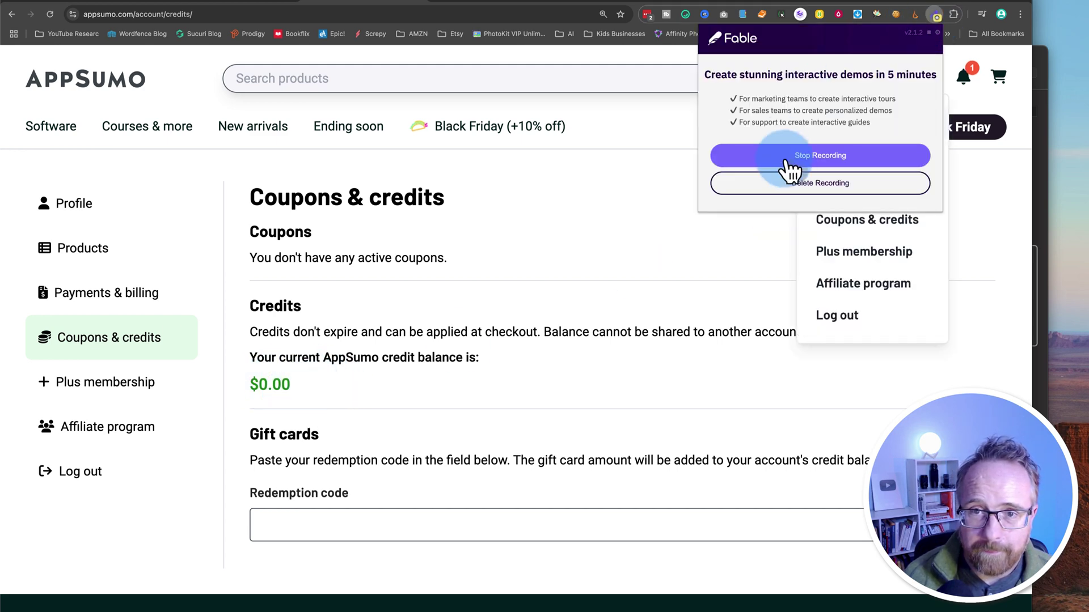
left_click(824, 156)
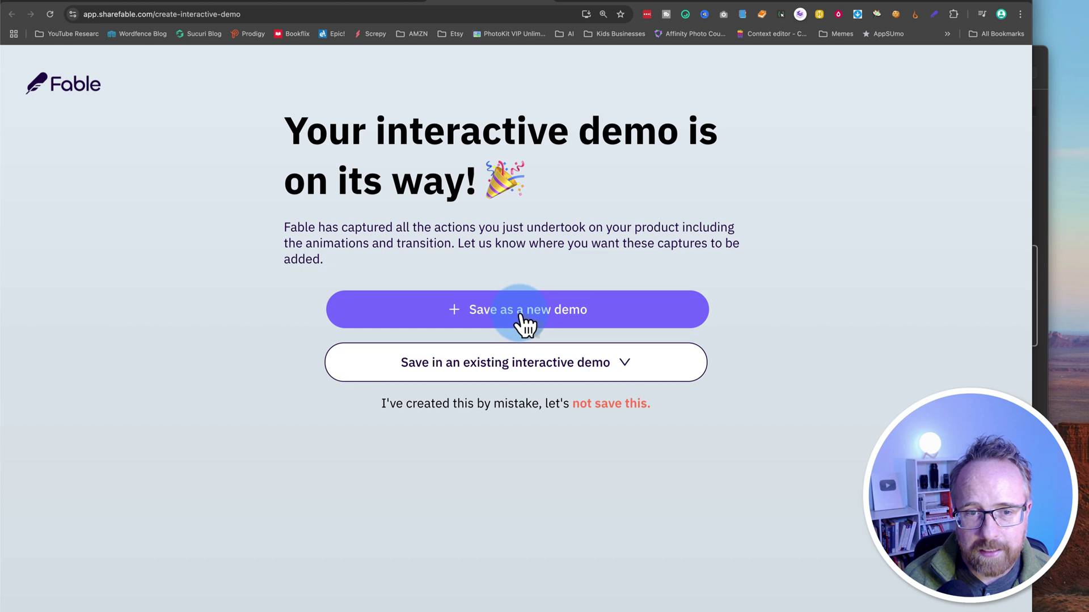
left_click(524, 318)
Fill in Quilly's prompts: "How to navigate AppSumo's Black Friday deals and where to find available credits in my AppSumo account." and "Book a 15 minute demo call.".
left_click(372, 299)
left_click(579, 298)
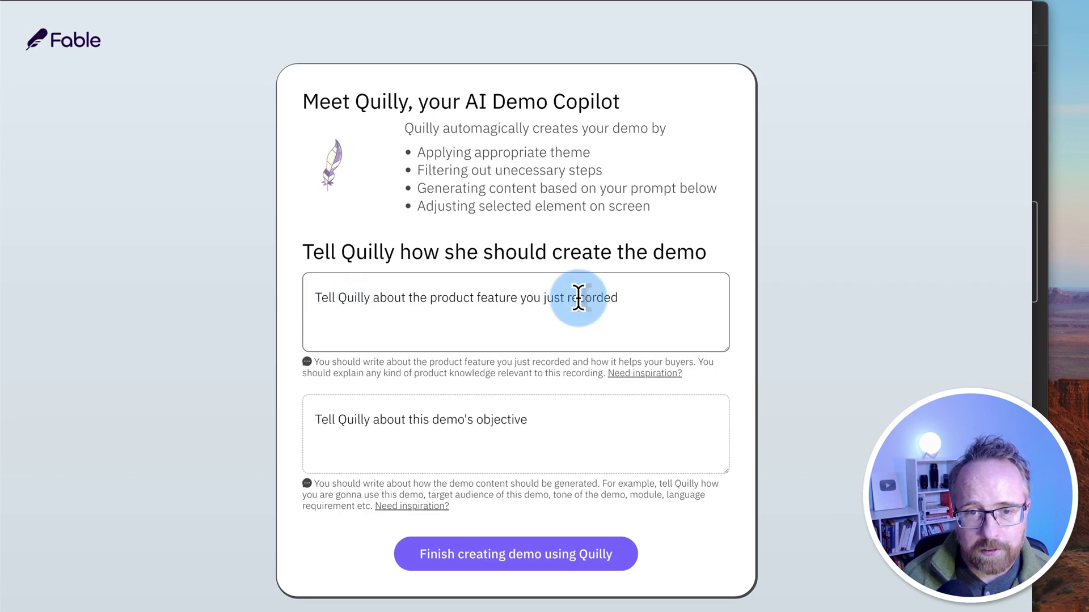
left_click(591, 440)
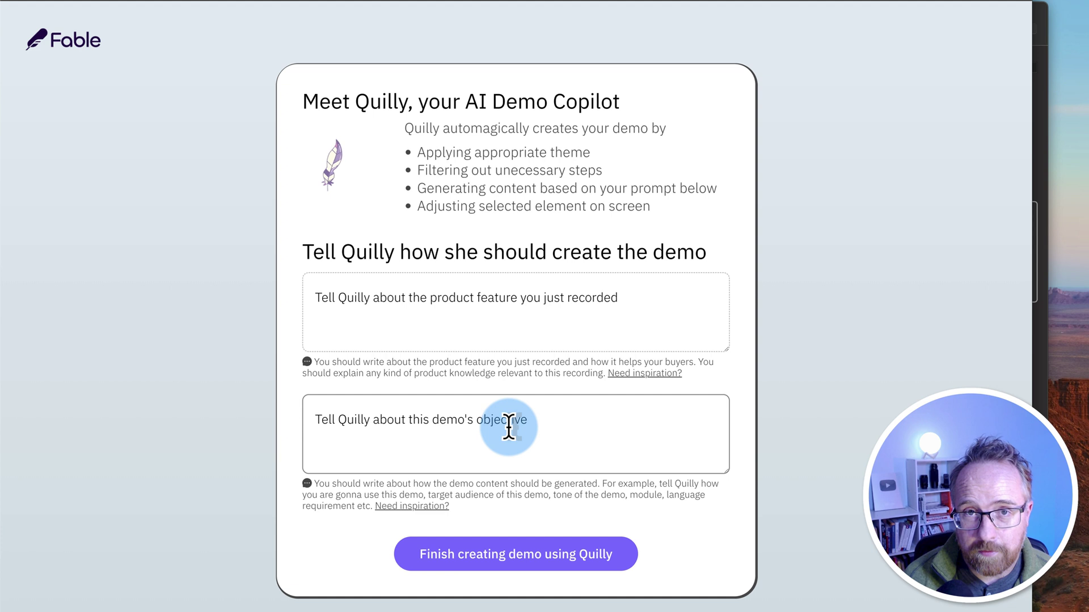
left_click(429, 299)
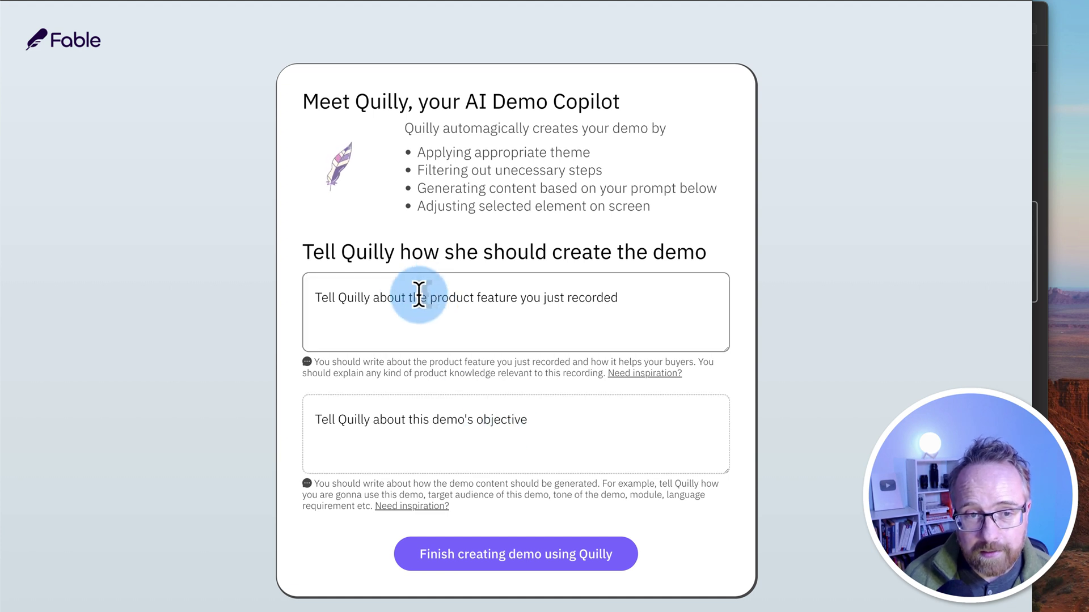
left_click(394, 266)
double_click(368, 253)
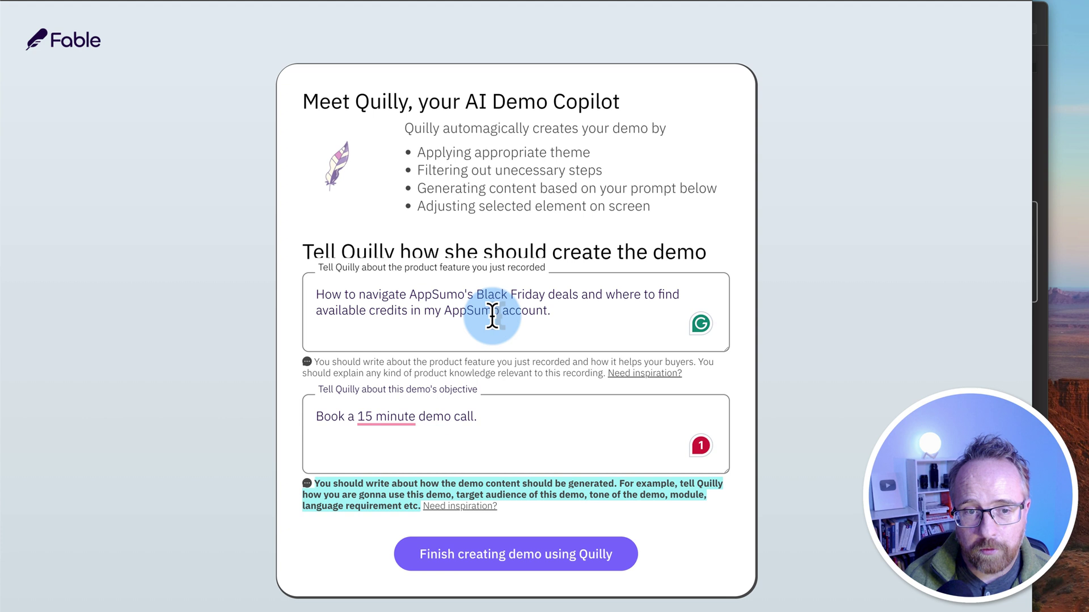
Check the feature description and demo objective, and have Quilly finish creating the demo from them.
left_click(505, 310)
left_click_drag(505, 311, 313, 299)
left_click_drag(499, 416, 335, 425)
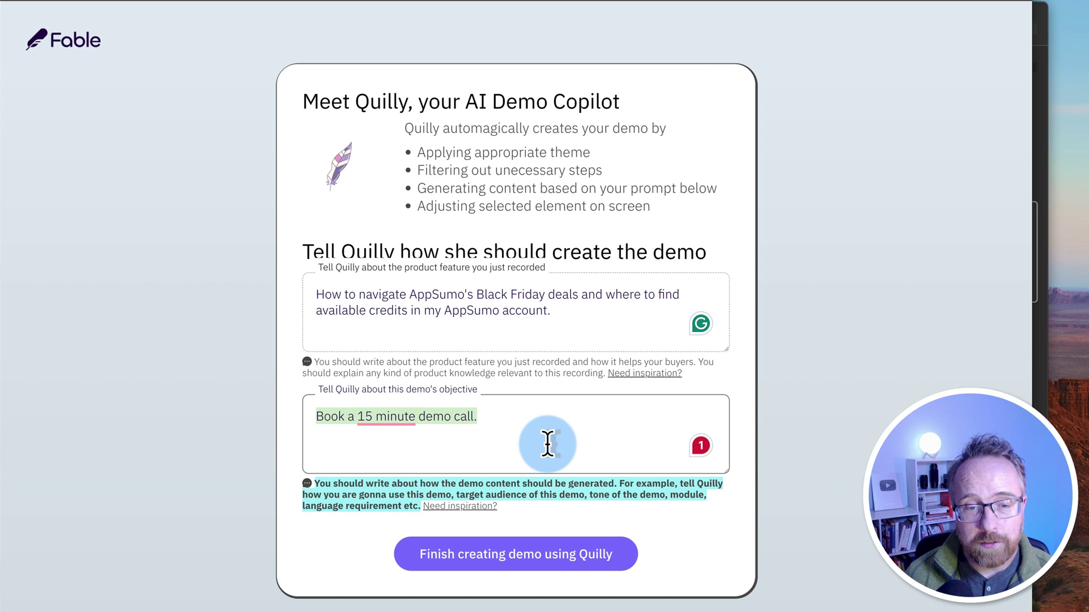
left_click(603, 556)
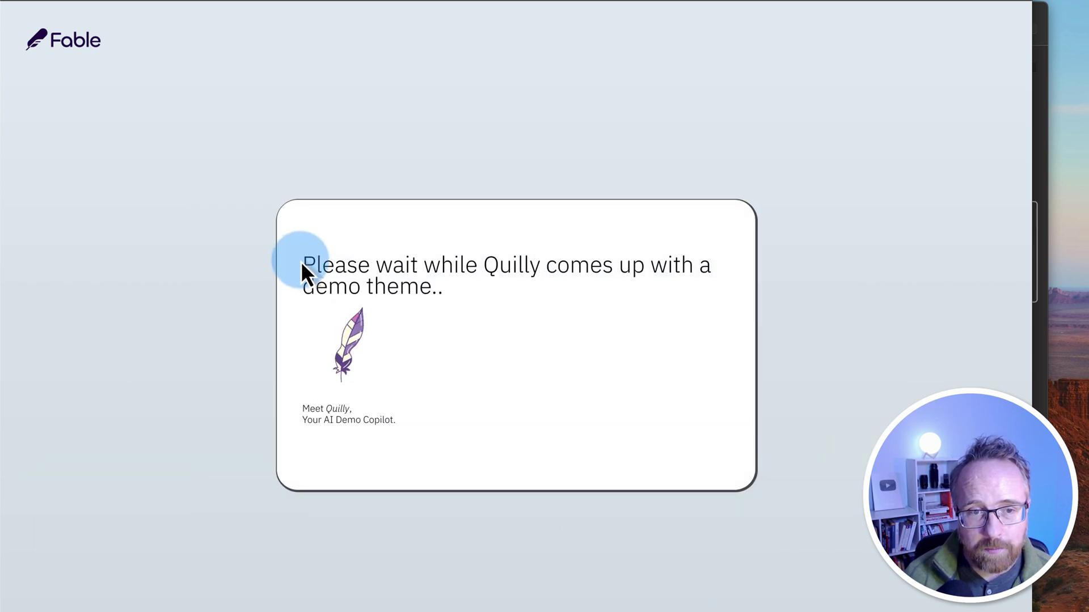
Compare the two offered demo themes and select the orange one suggested by Quilly.
left_click_drag(300, 261, 512, 365)
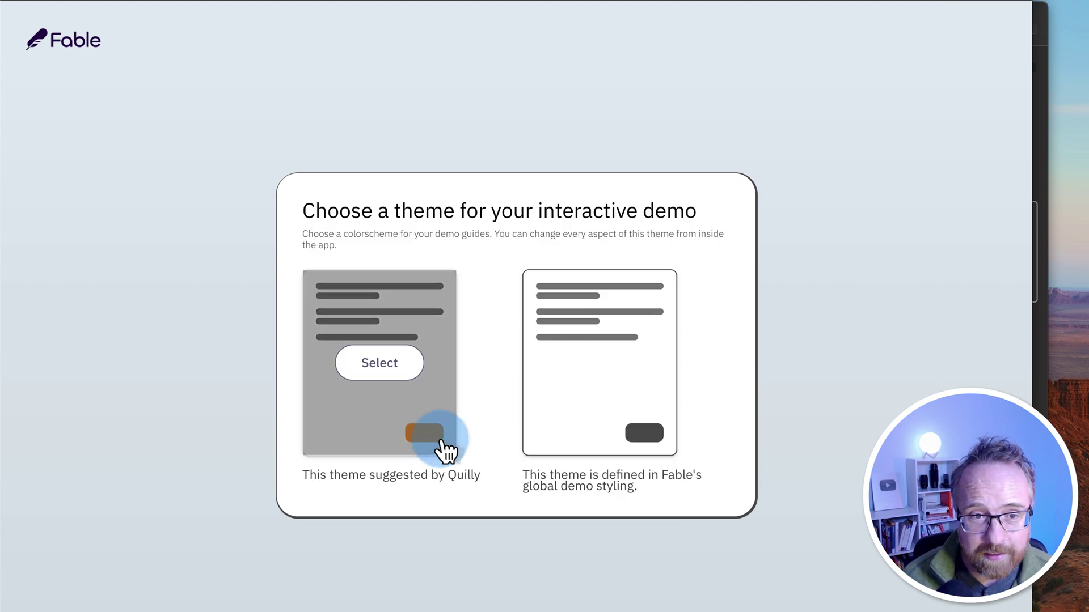
mouse_move(538, 347)
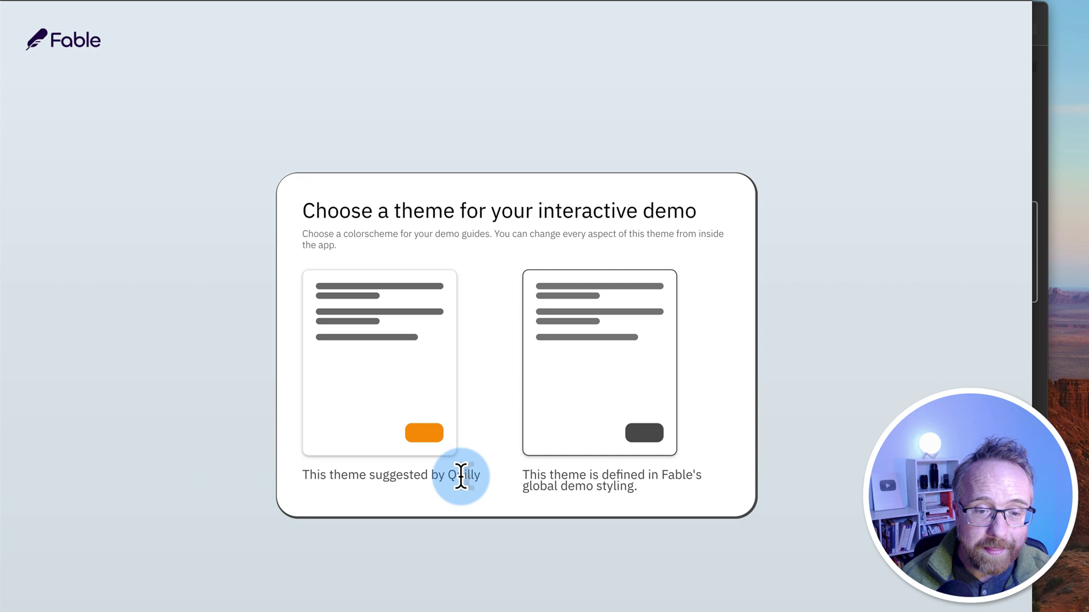
mouse_move(605, 445)
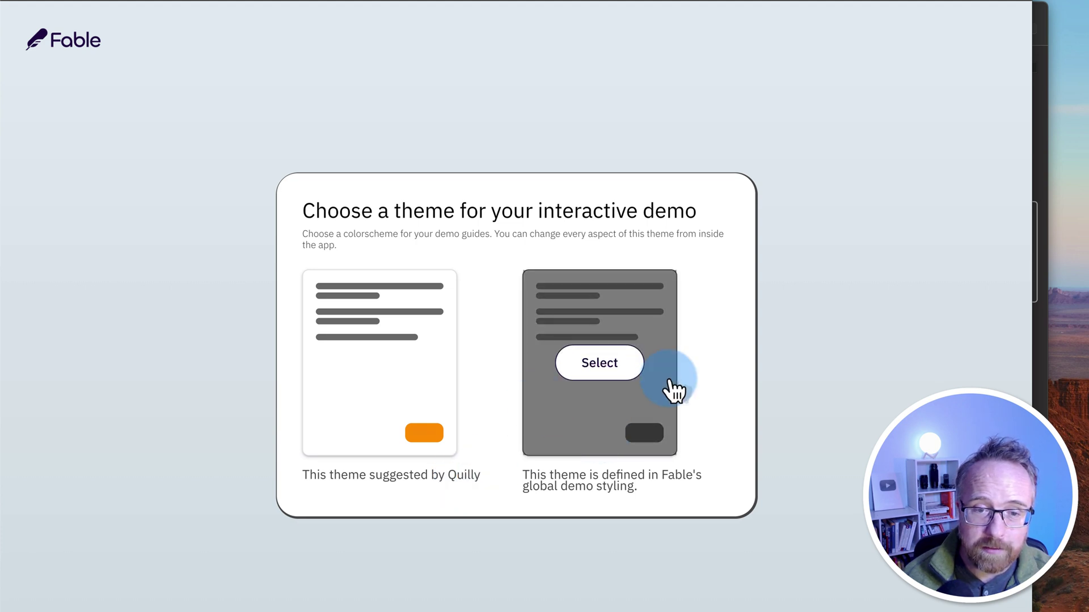
mouse_move(478, 401)
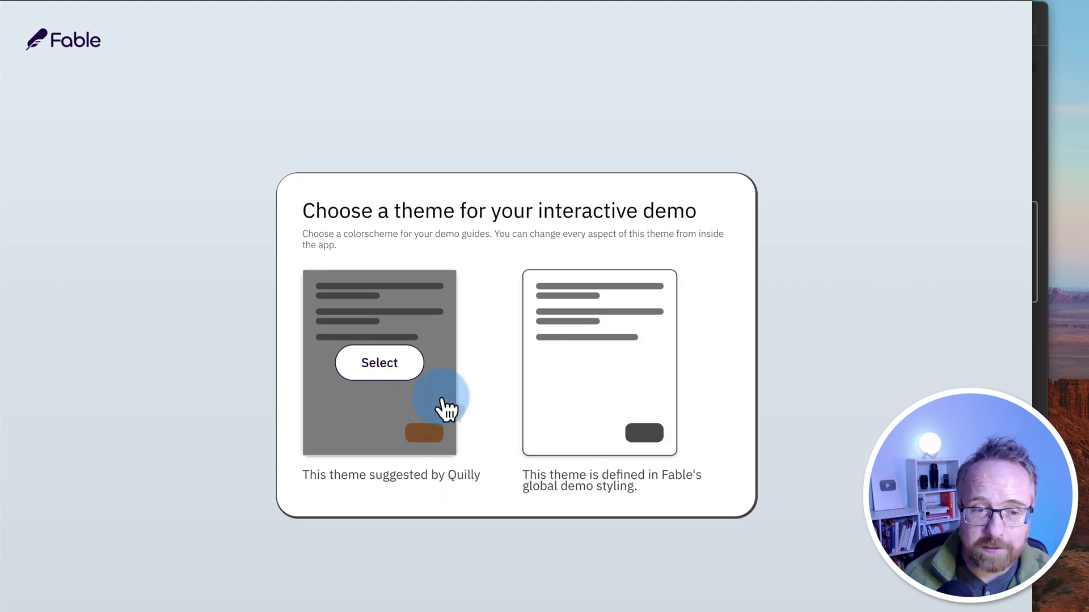
left_click(389, 367)
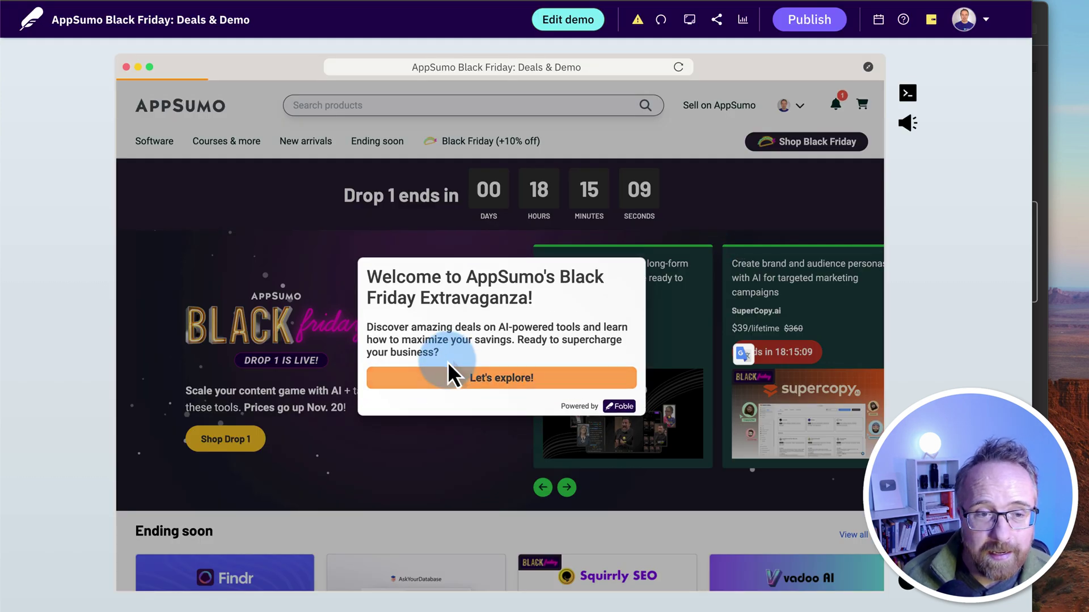
Read the "Welcome to AppSumo's Black Friday Extravaganza!" guide in the generated demo and start the walkthrough.
left_click_drag(366, 276, 602, 298)
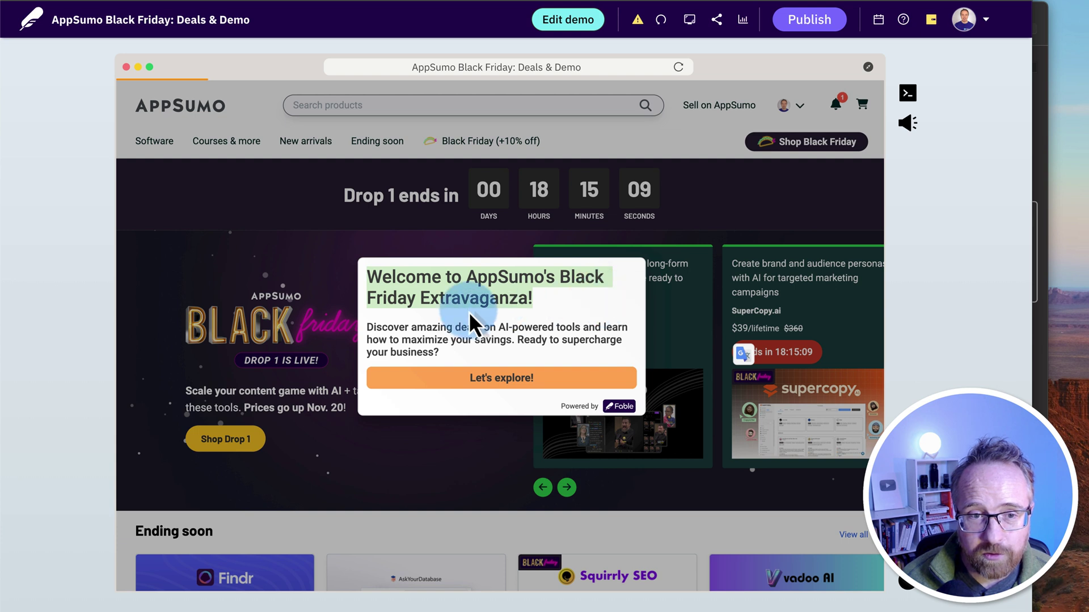
double_click(491, 299)
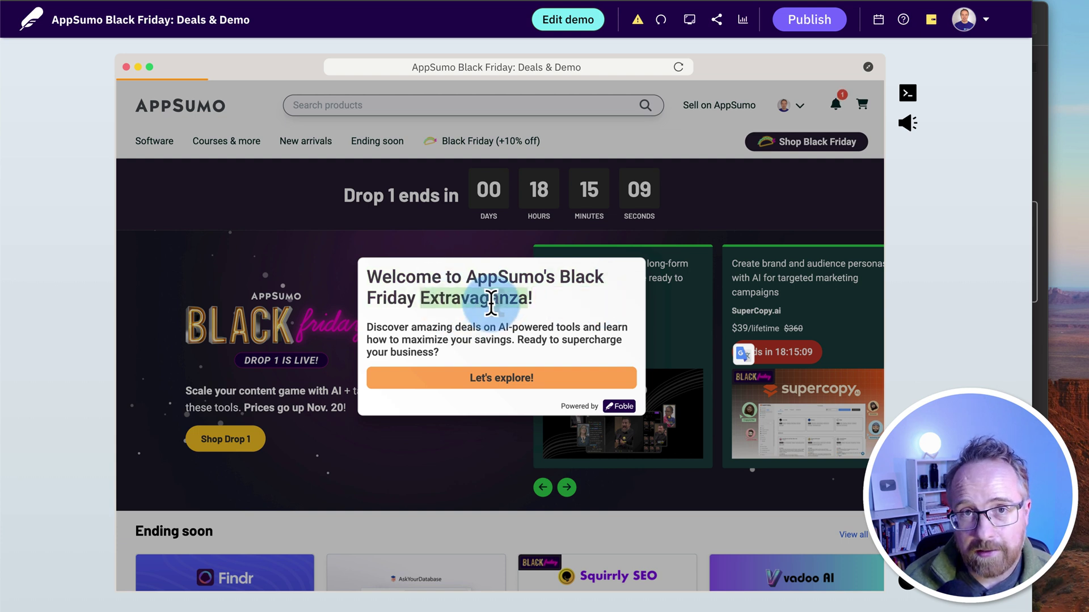
left_click(384, 324)
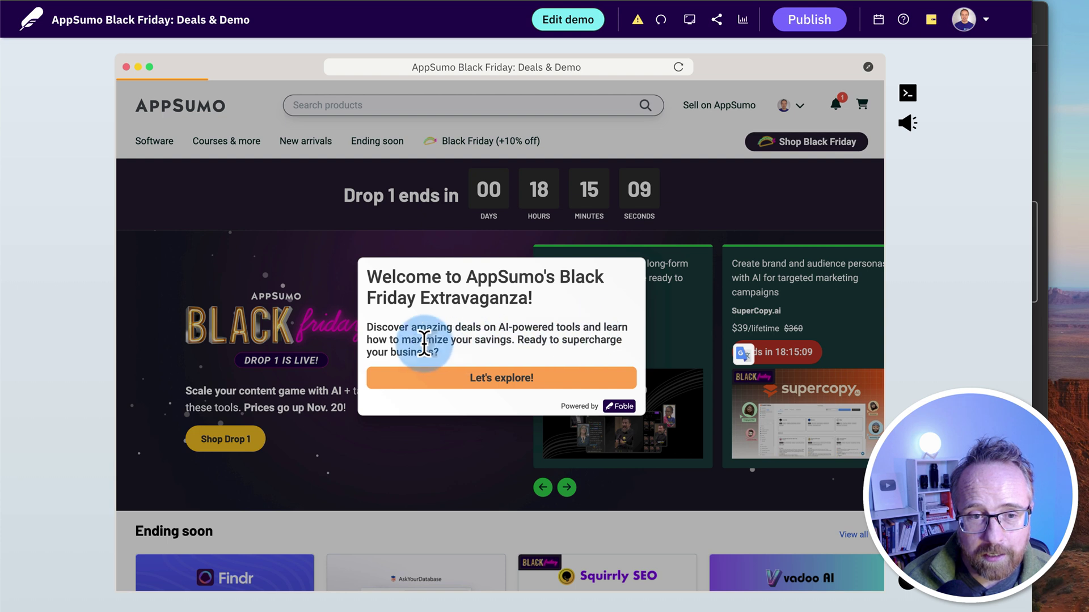
left_click_drag(536, 340, 452, 355)
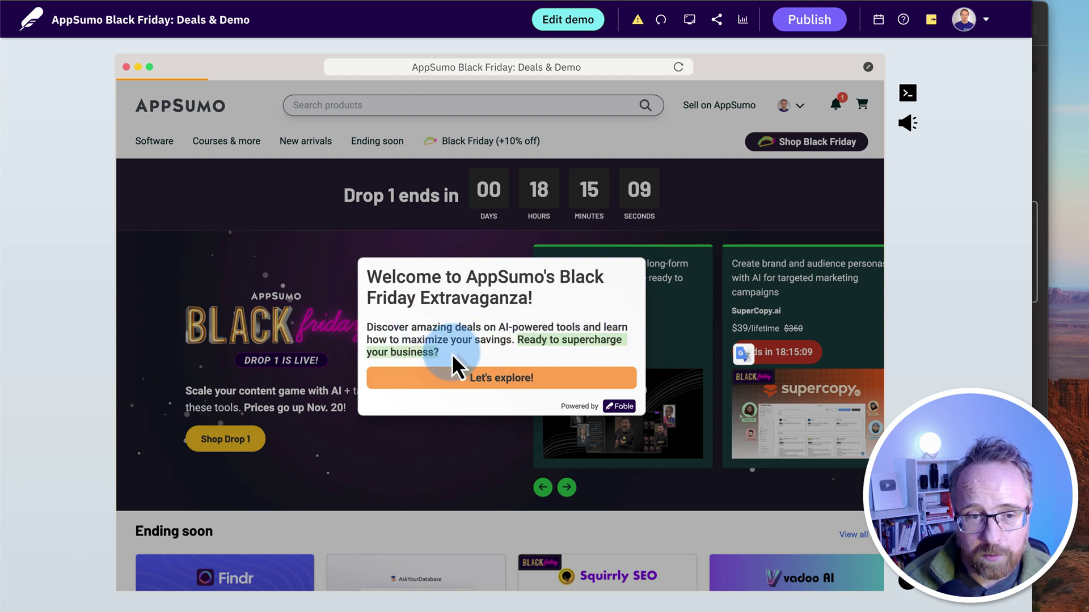
left_click_drag(560, 353, 498, 329)
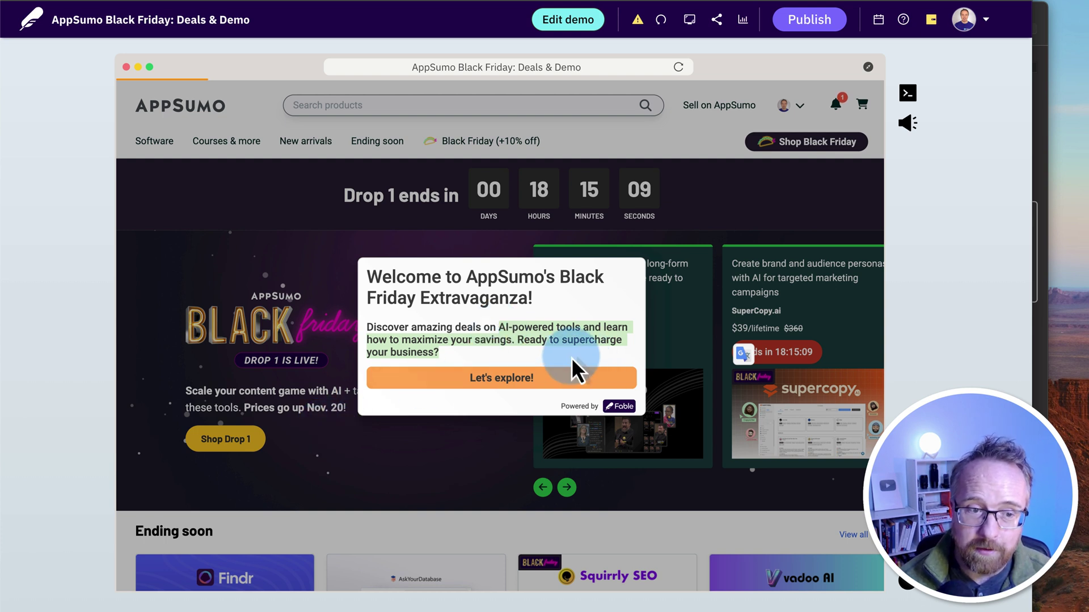
left_click(473, 353)
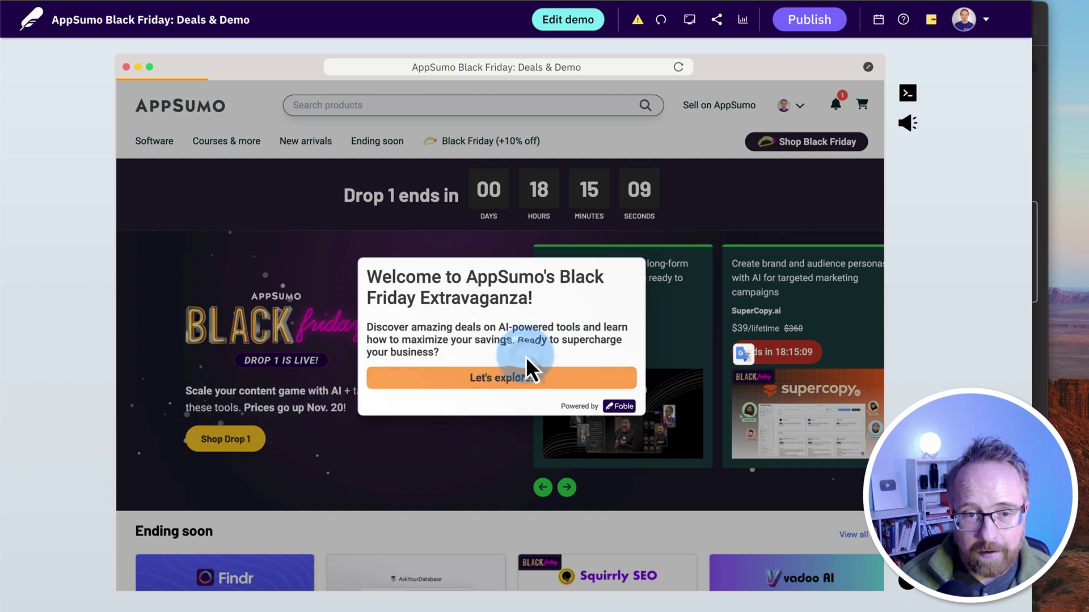
left_click(517, 379)
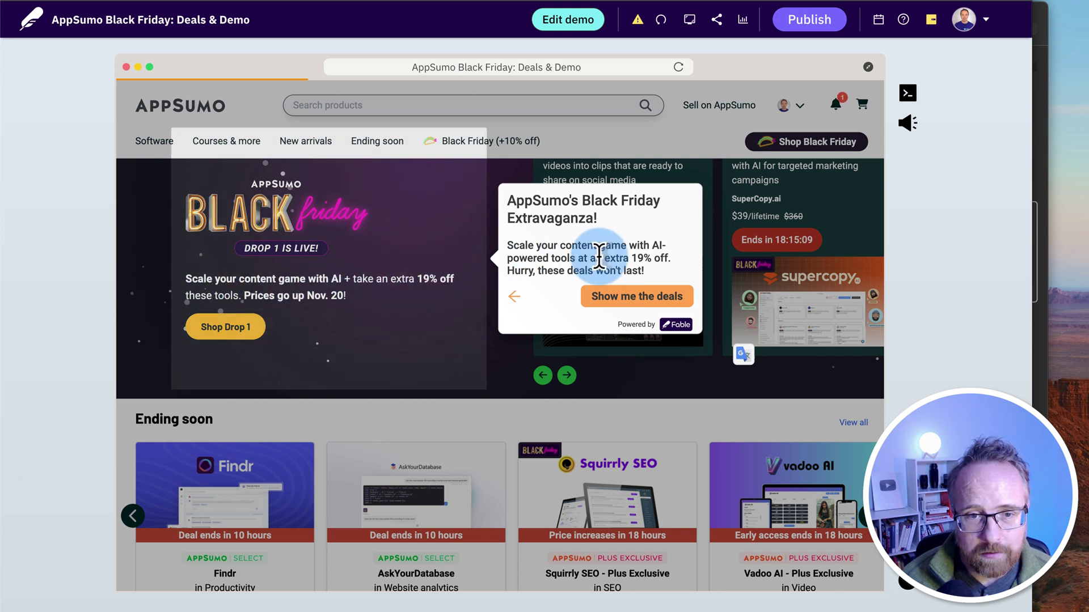
Read the Black Friday offer and "Boost Your SEO with Squirrly" guides, advancing the demo to the plans screen.
left_click_drag(670, 281, 511, 272)
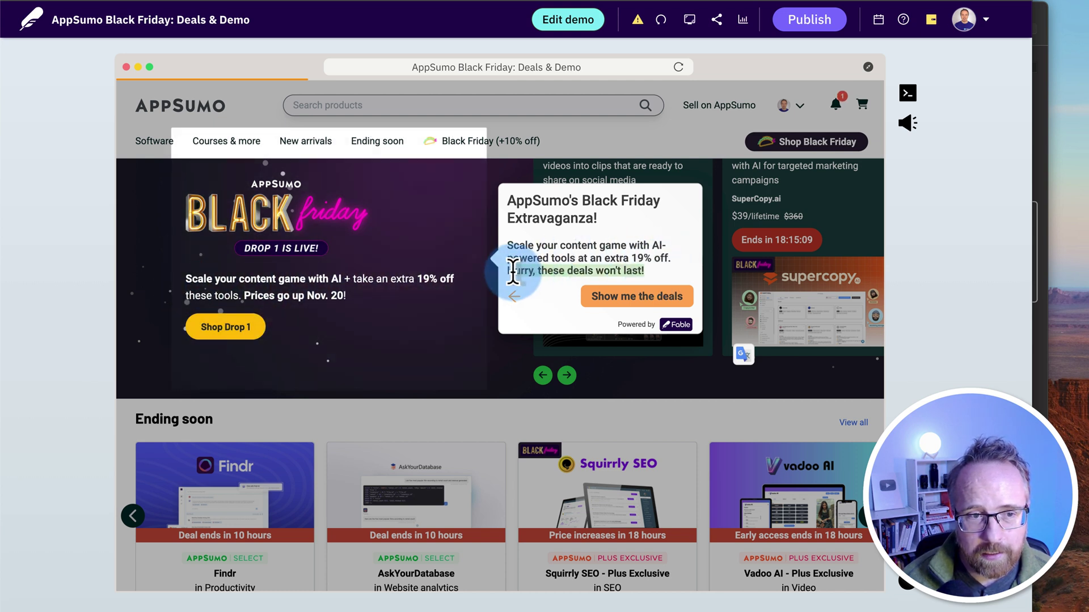
left_click(635, 297)
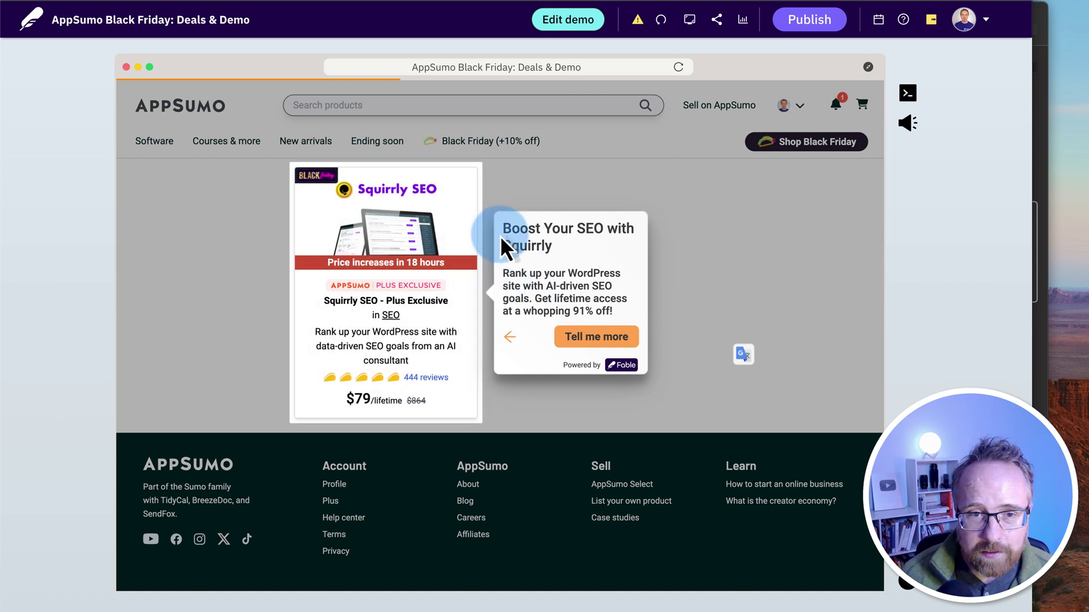
left_click_drag(501, 239, 542, 306)
left_click_drag(612, 310, 534, 300)
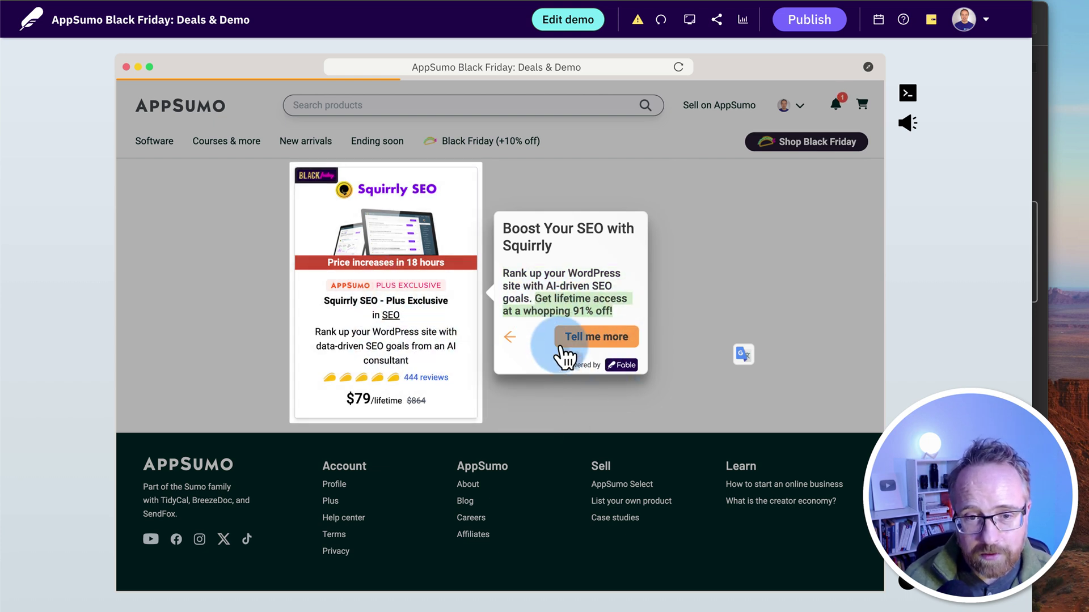
left_click(593, 338)
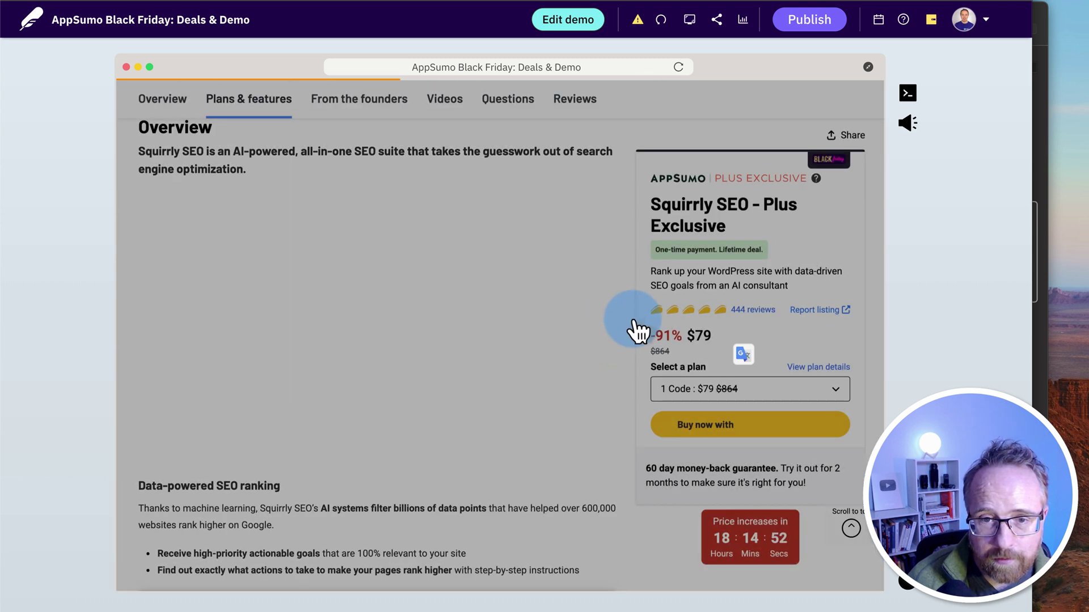
left_click(704, 280)
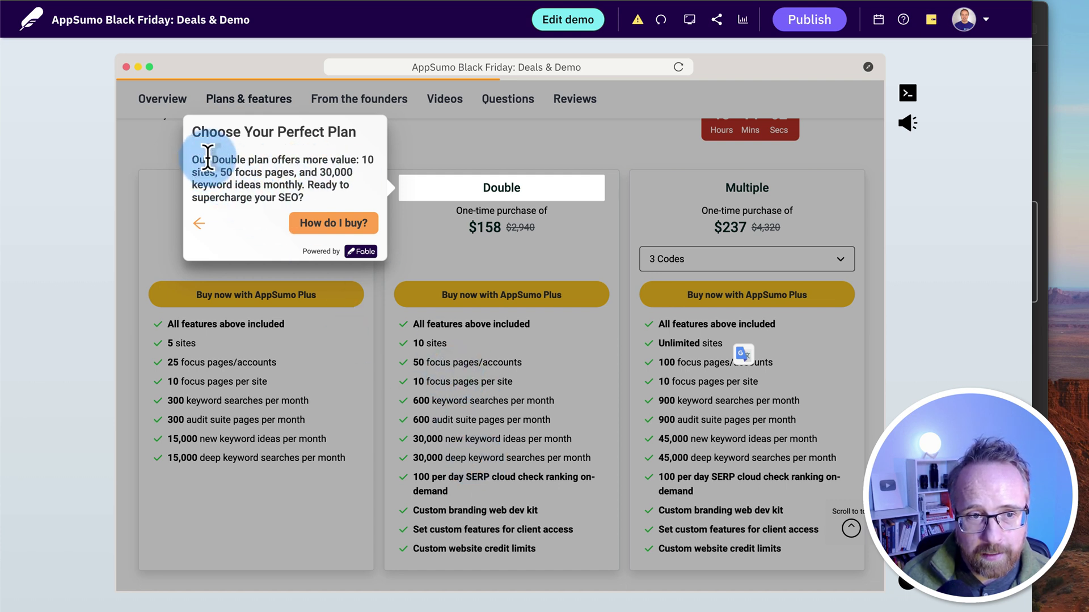
Read the "Choose Your Perfect Plan" guide and advance past "Easy Account Management" to the credits guide.
left_click_drag(208, 157, 356, 159)
left_click(227, 170)
left_click_drag(228, 170, 278, 187)
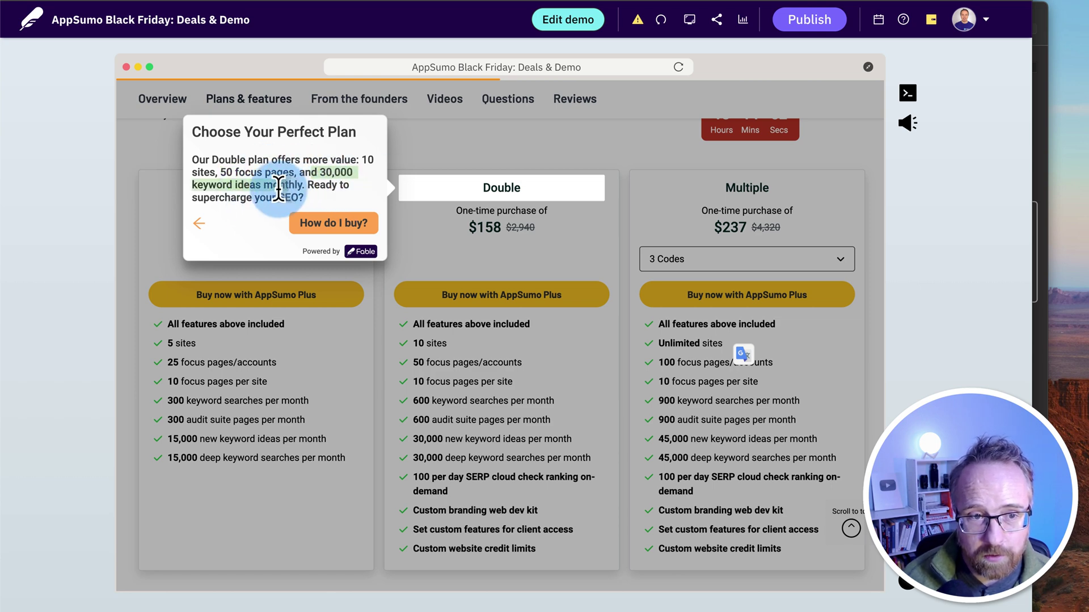
left_click(346, 227)
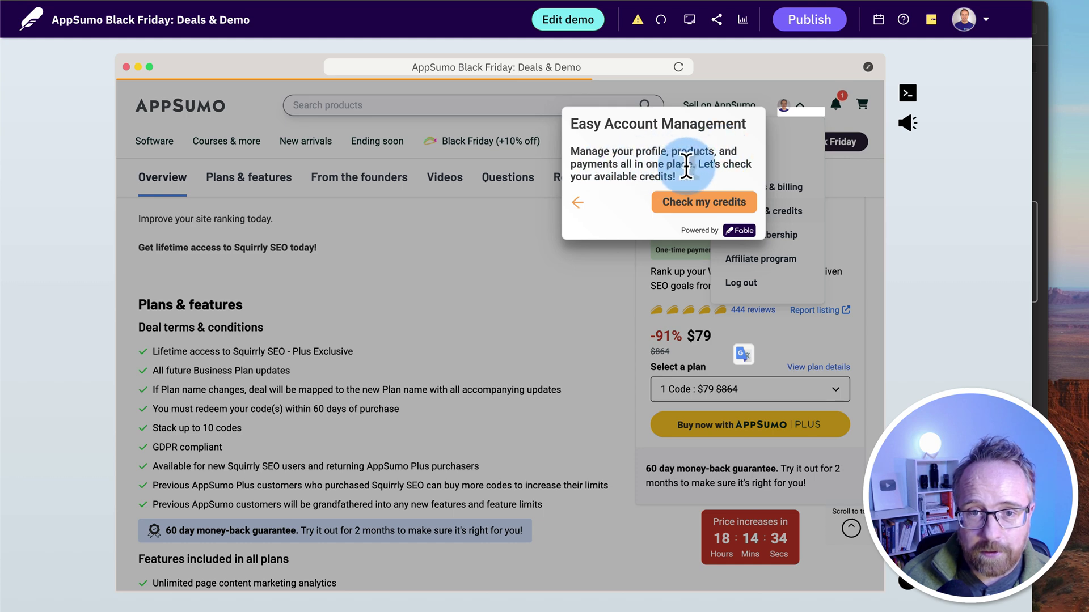
left_click(729, 204)
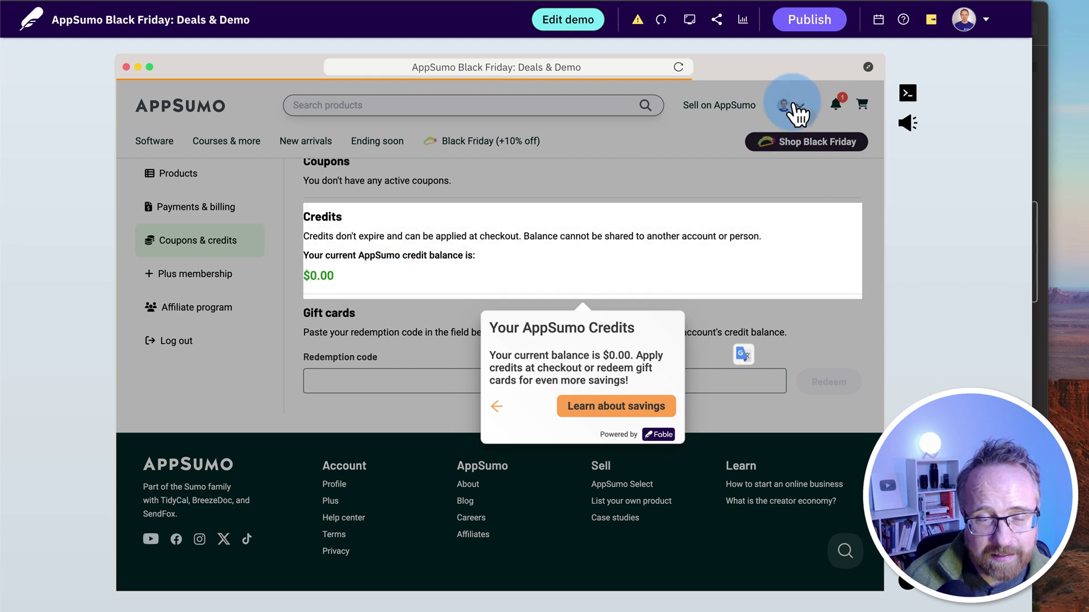
Read the "Your AppSumo Credits" and "Maximize Your Savings" guides and advance to the closing guide.
left_click_drag(499, 329, 667, 345)
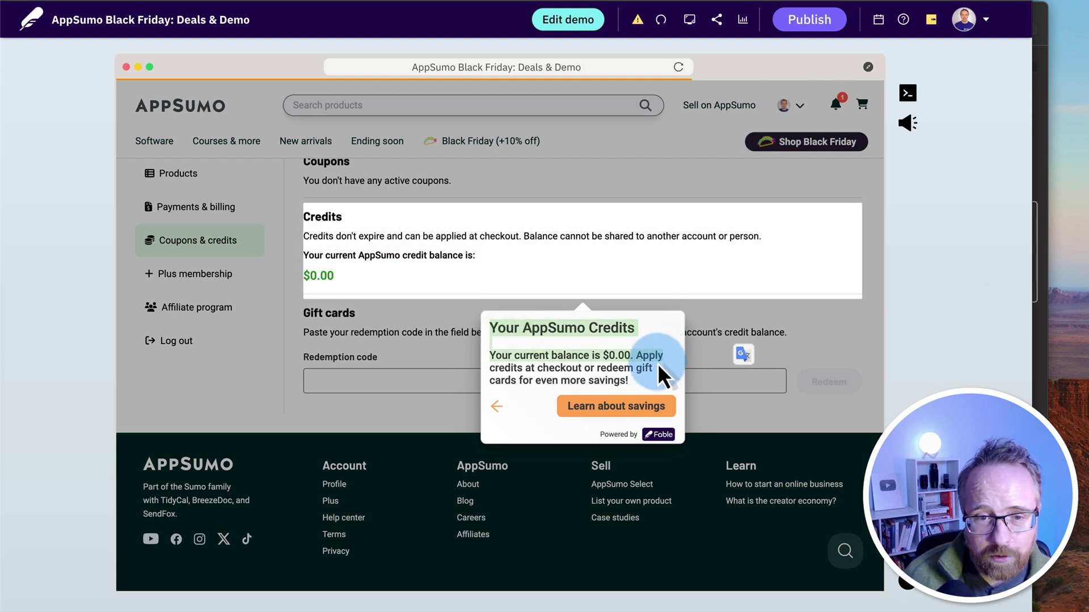
left_click(522, 364)
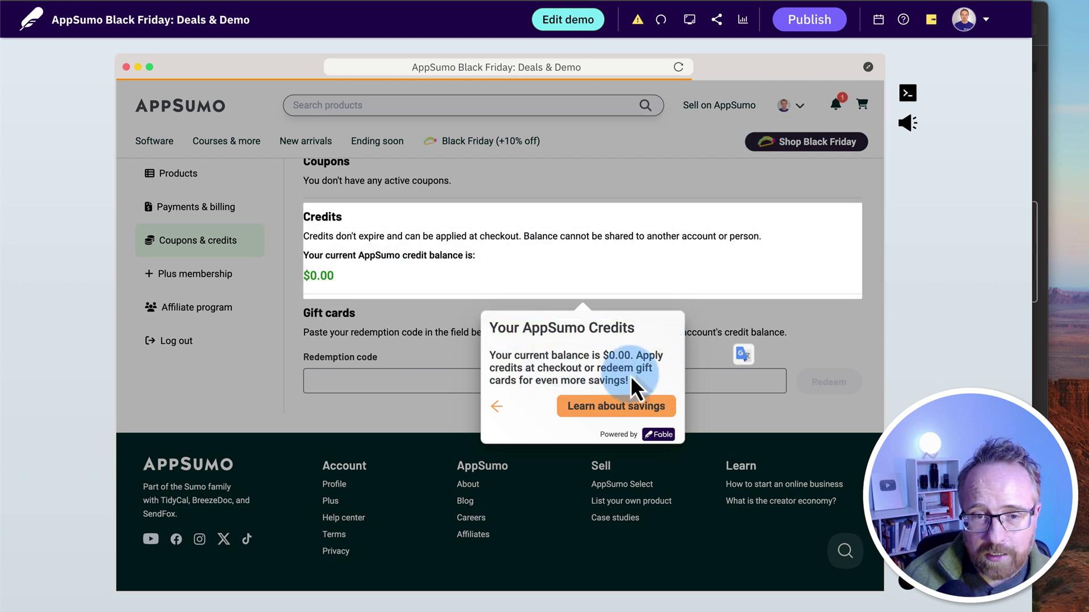
left_click(610, 411)
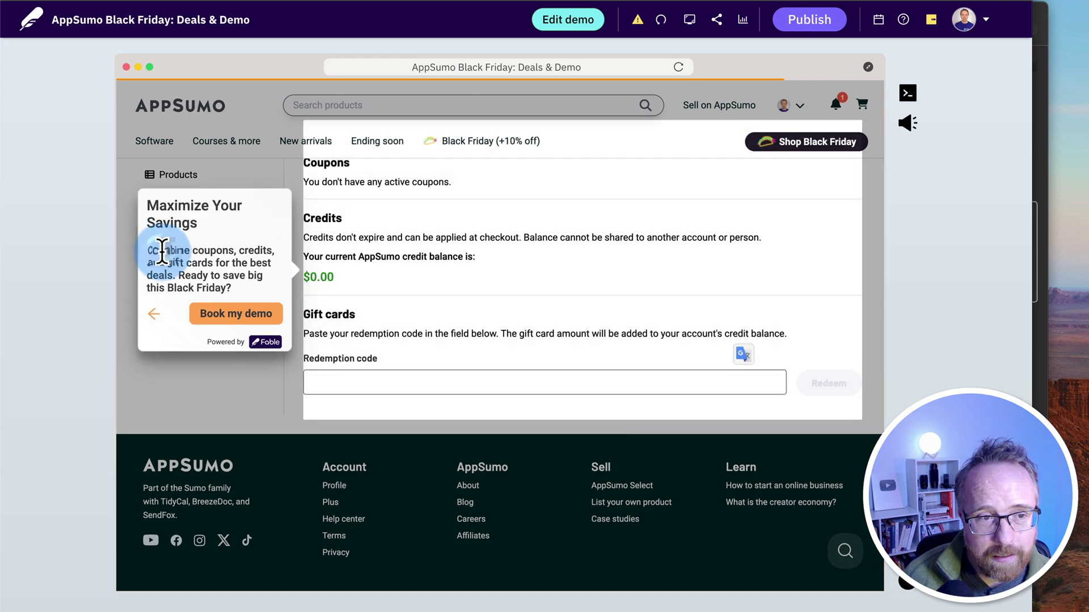
left_click_drag(161, 250, 176, 280)
left_click(264, 288)
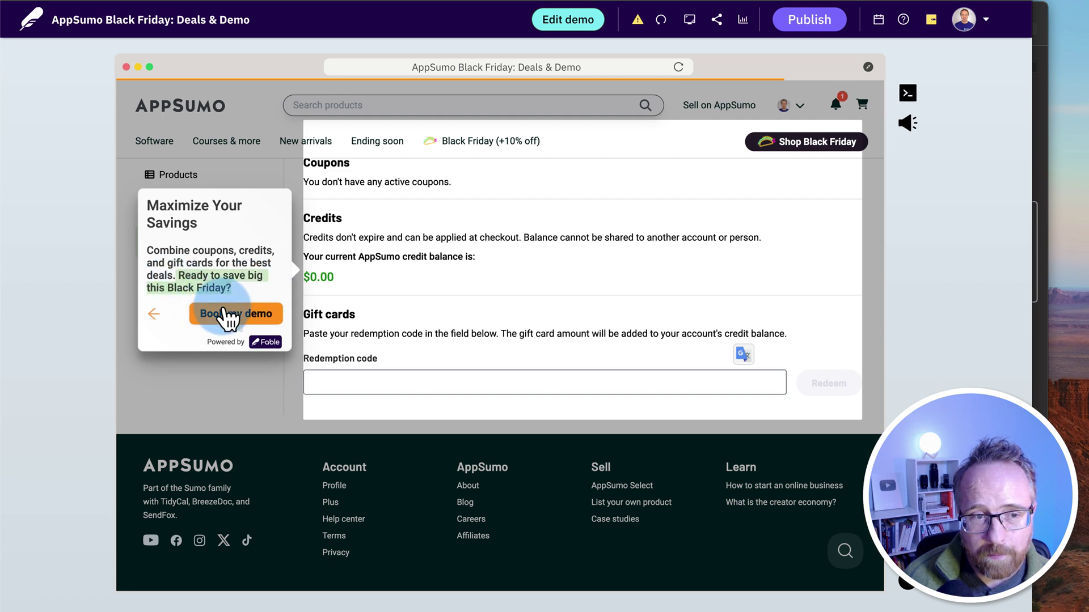
left_click(260, 315)
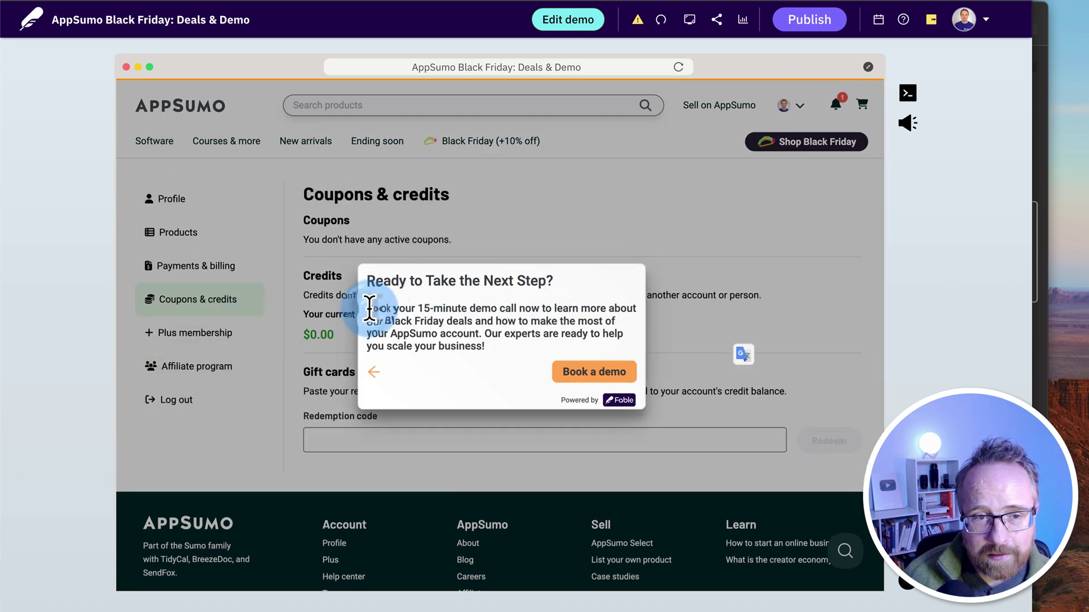
Read the closing "Ready to Take the Next Step?" guide and play the demo to its end.
left_click_drag(372, 308, 429, 307)
left_click_drag(525, 309, 584, 335)
left_click(521, 347)
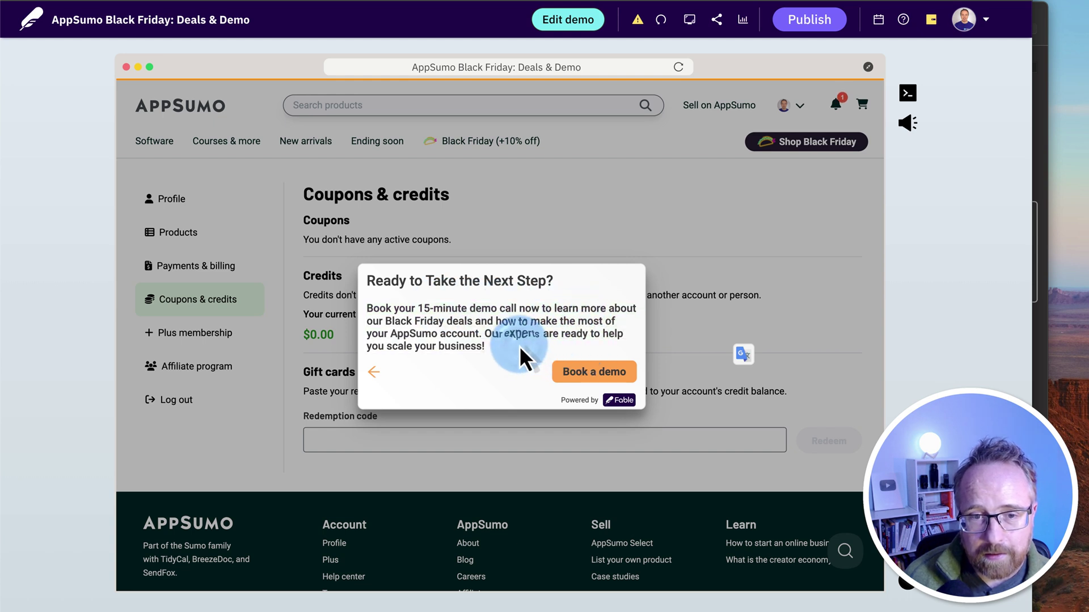
left_click(597, 373)
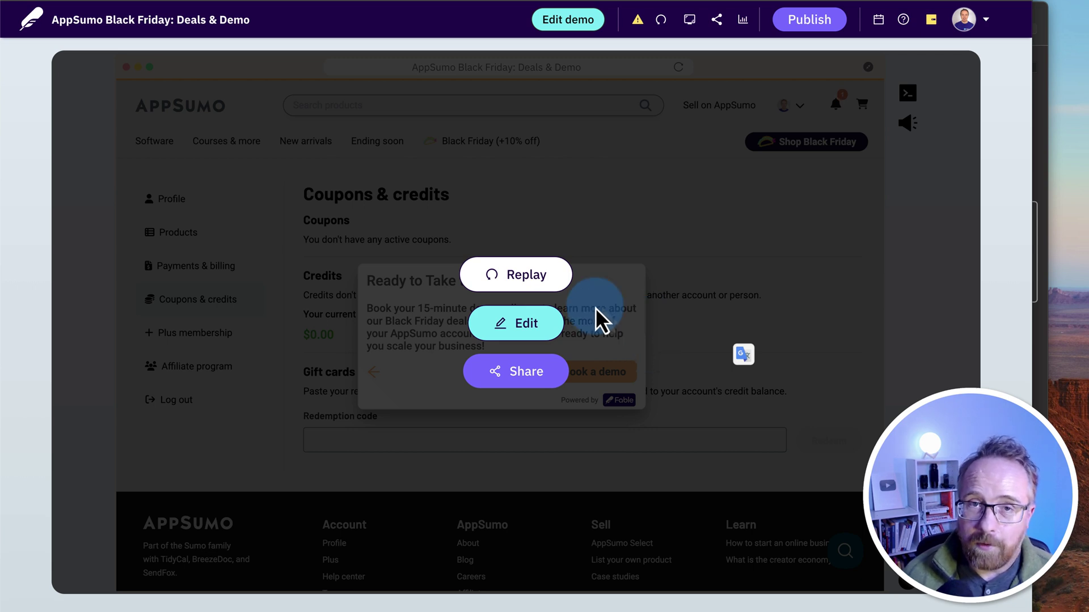
Open the finished demo for editing and look over its sequence of captured screens on the canvas.
left_click(522, 336)
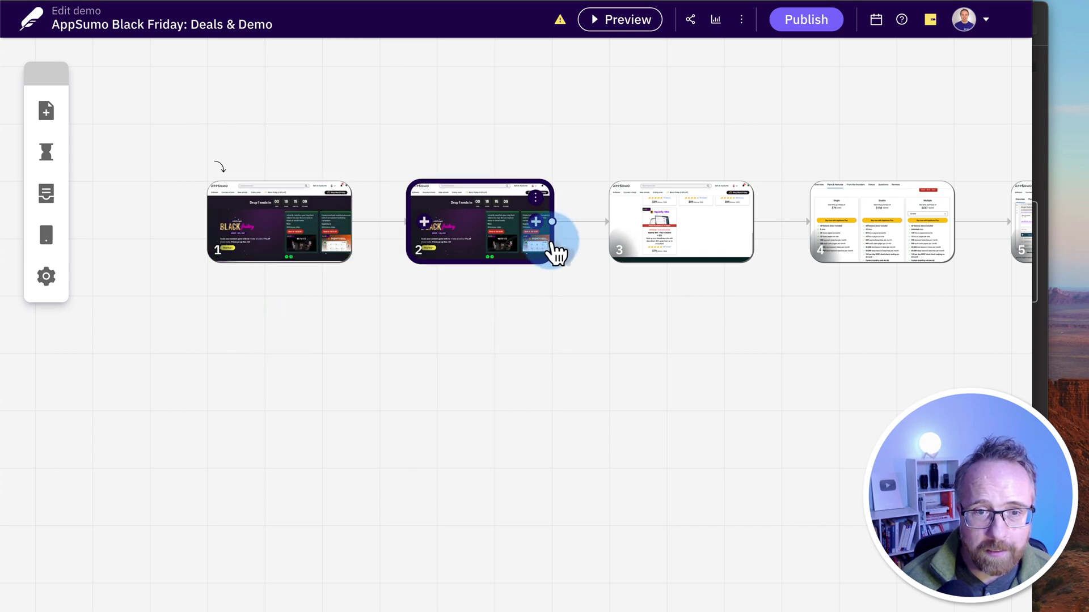
left_click_drag(729, 155, 394, 160)
mouse_move(810, 146)
left_mouse_down()
mouse_move(467, 178)
mouse_move(783, 172)
left_mouse_up()
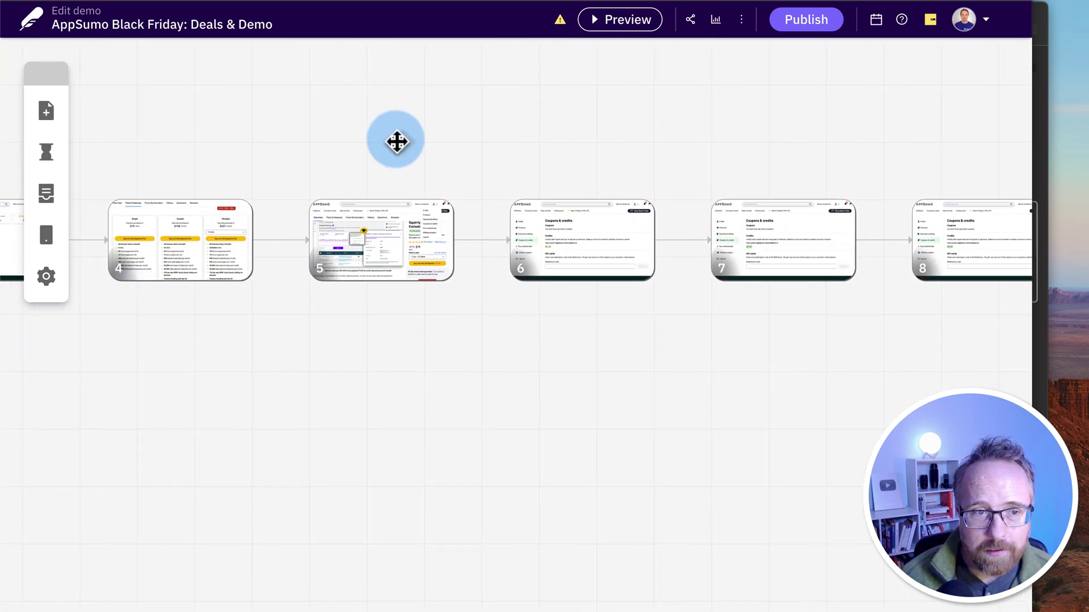
left_click_drag(382, 141, 727, 151)
left_click_drag(421, 134, 788, 116)
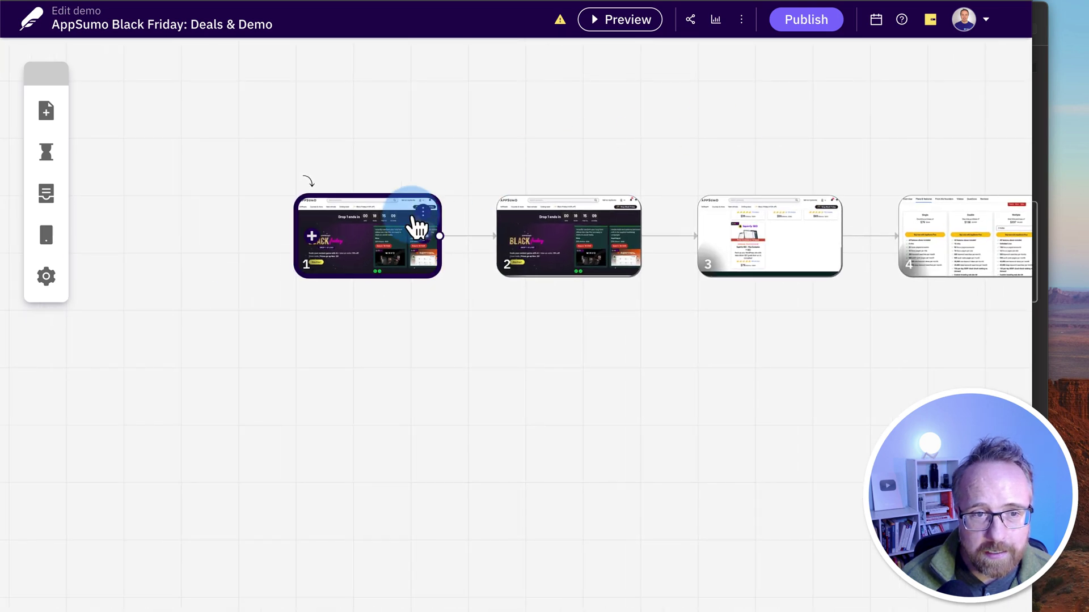
Open the first screen's annotation and append "Let's go!" to the end of its welcome text.
left_click(383, 239)
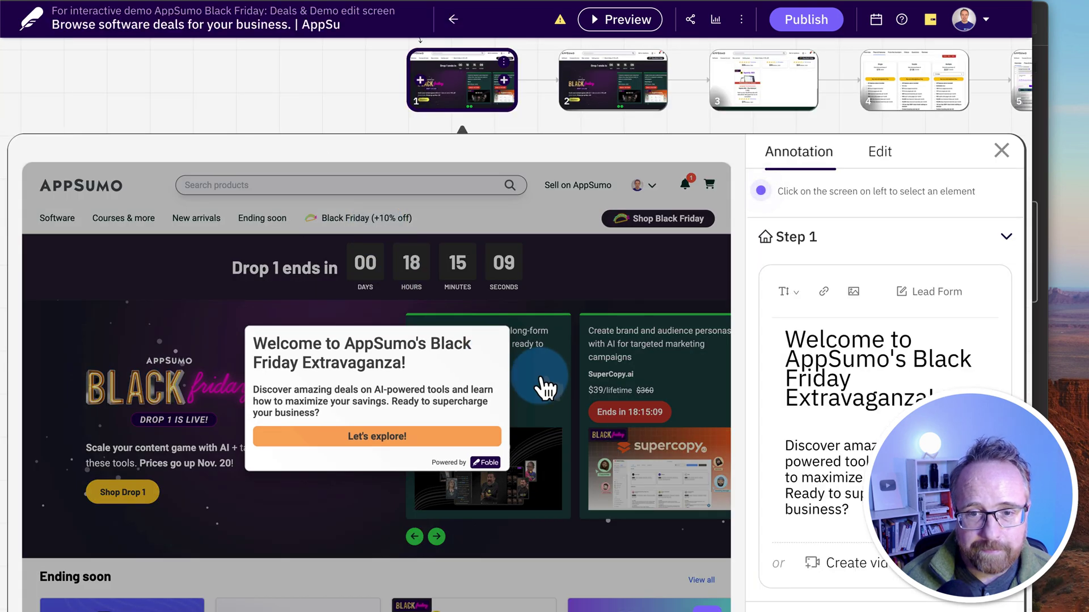
left_click(780, 363)
left_click(271, 362)
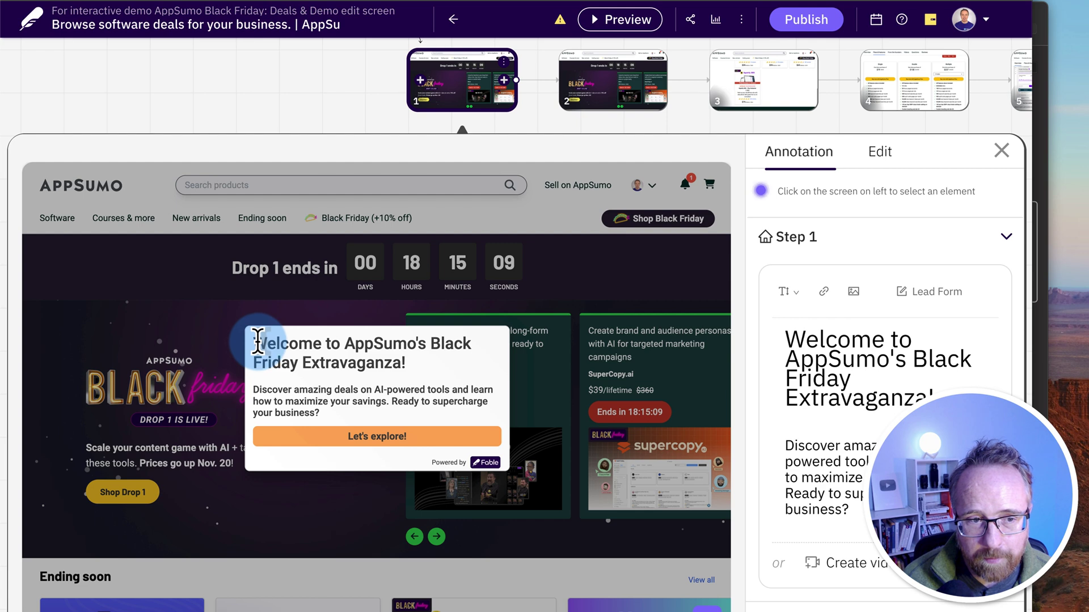
left_click(417, 354)
left_click(786, 341)
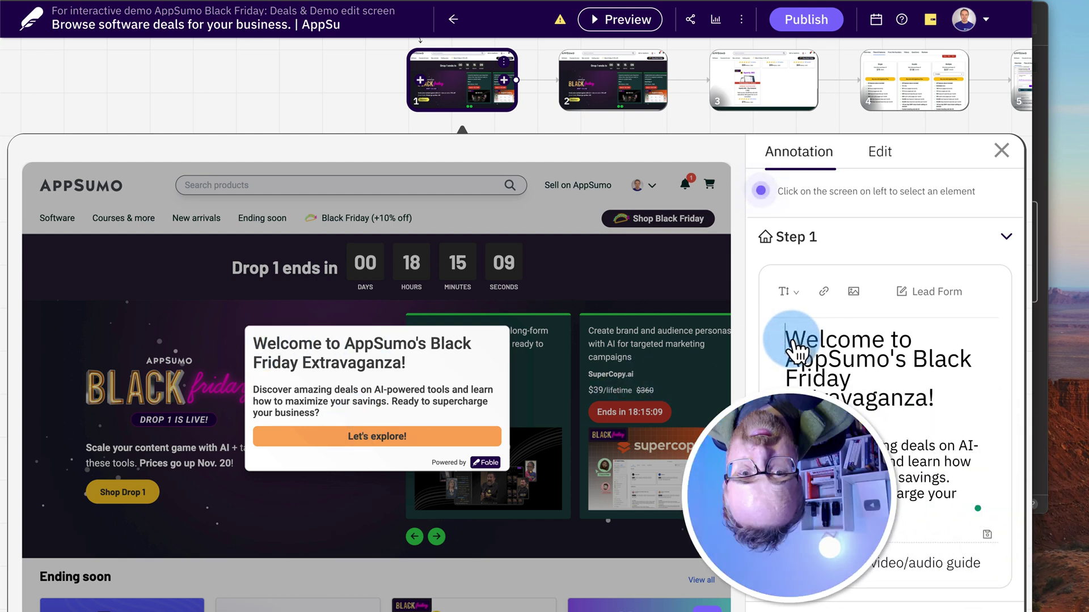
mouse_move(793, 342)
left_mouse_down()
mouse_move(901, 425)
mouse_move(918, 461)
left_mouse_up()
left_click(437, 351)
left_click(336, 347)
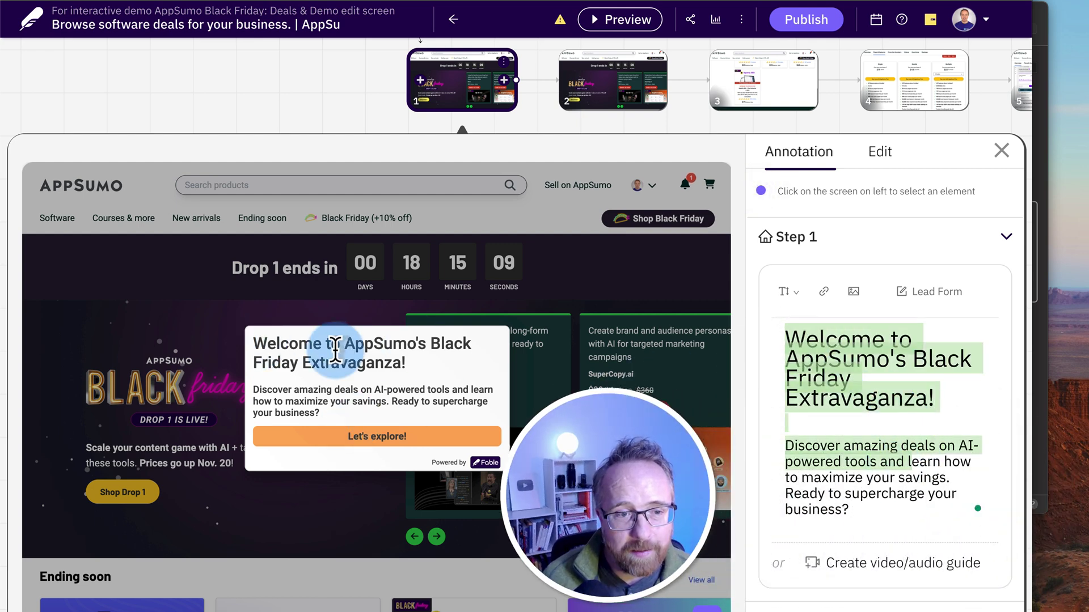
left_click(882, 433)
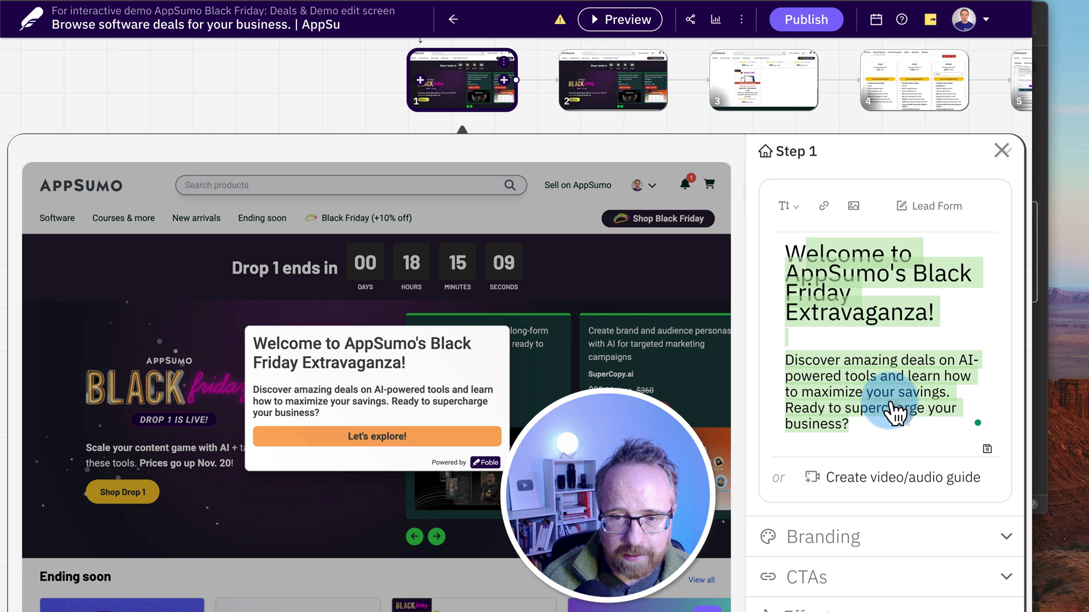
left_click(919, 441)
type("Let's go!")
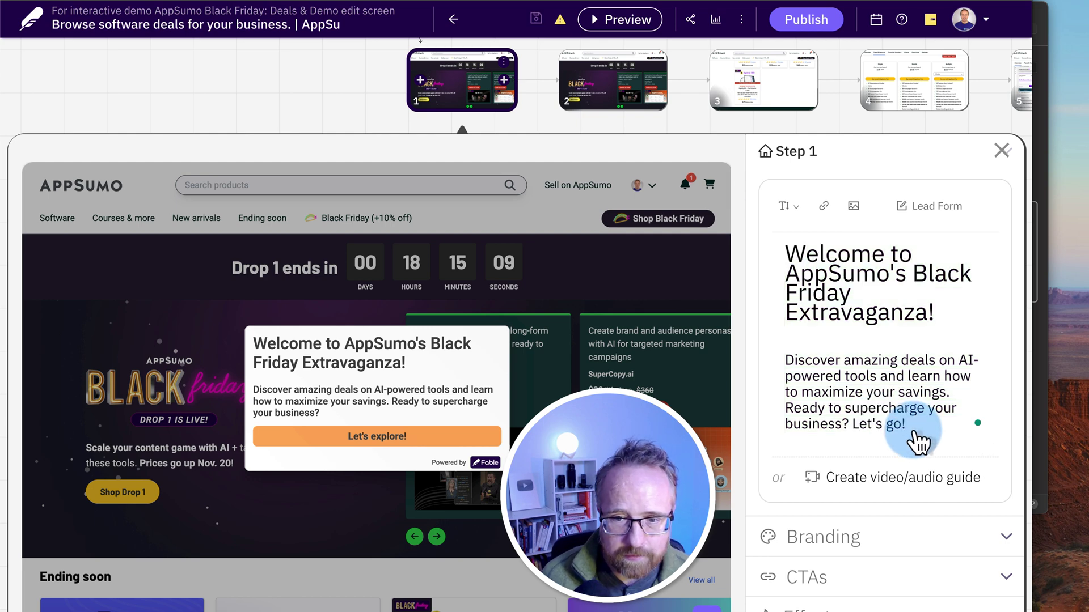
Look over the step 1 annotation's branding options and turn off the Fable watermark.
scroll(902, 434, "down", 2)
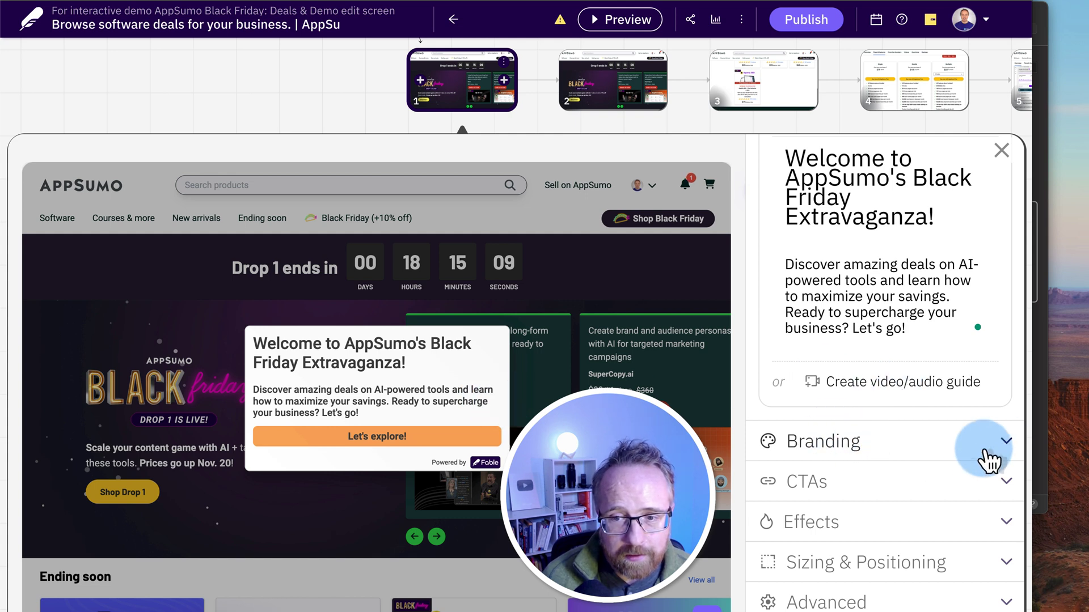
left_click(1002, 442)
scroll(866, 434, "down", 2)
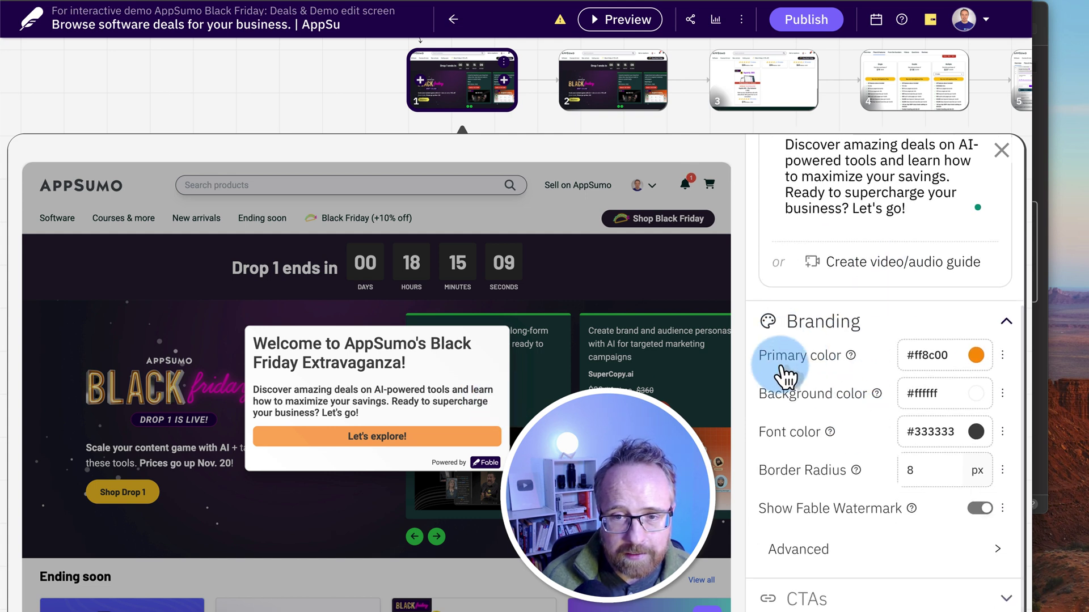
scroll(805, 369, "down", 1)
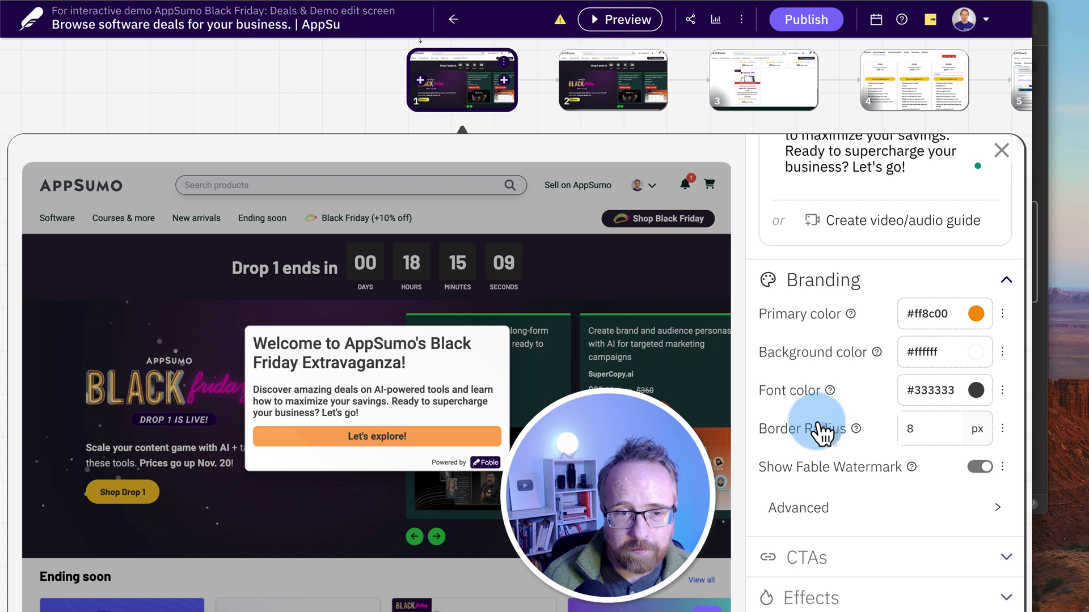
scroll(817, 431, "down", 2)
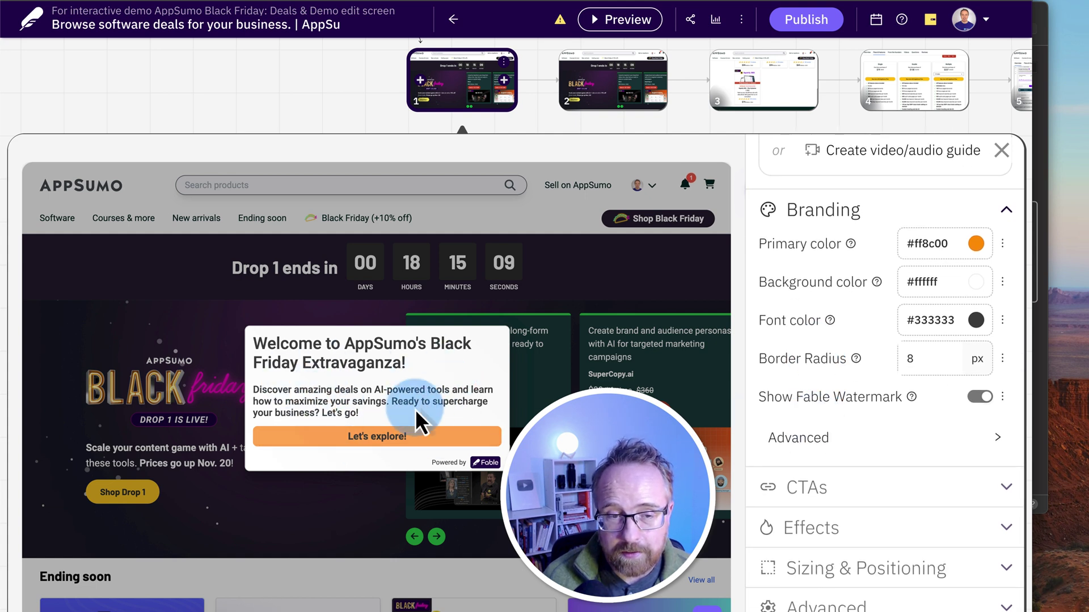
scroll(890, 433, "down", 1)
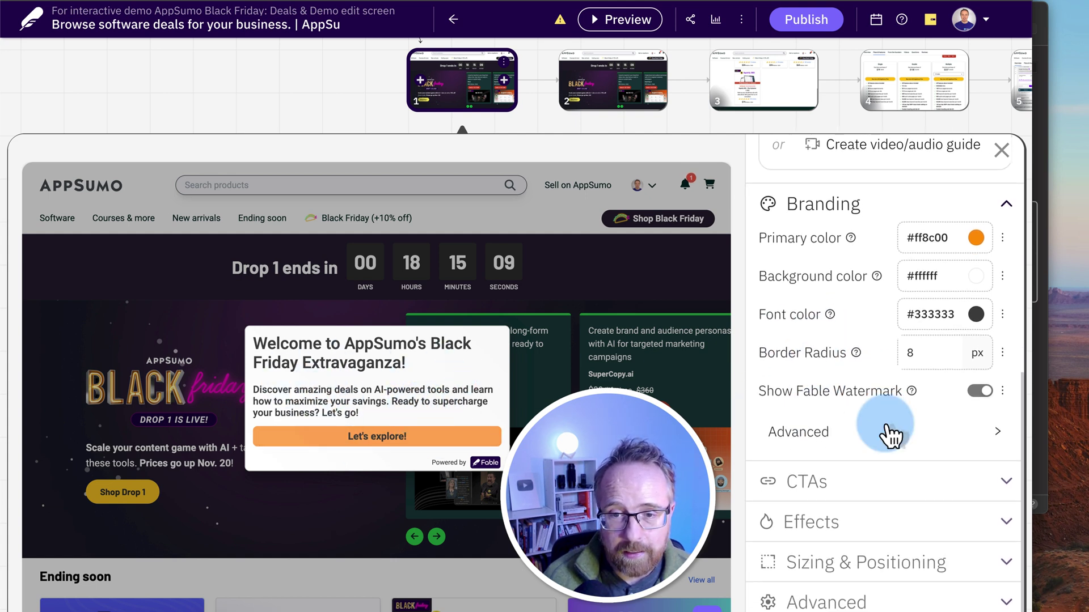
left_click(980, 392)
left_click(980, 391)
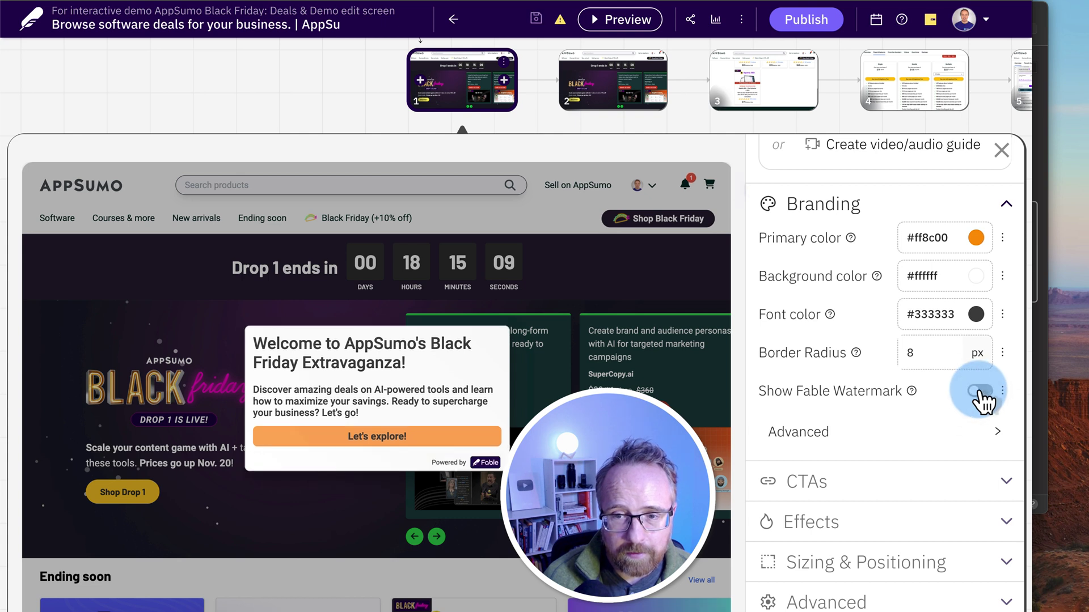
Review the step 1 annotation's advanced branding options and switch its CTA button layout to horizontal.
mouse_move(911, 393)
left_click(850, 426)
scroll(848, 484, "down", 3)
scroll(868, 512, "down", 2)
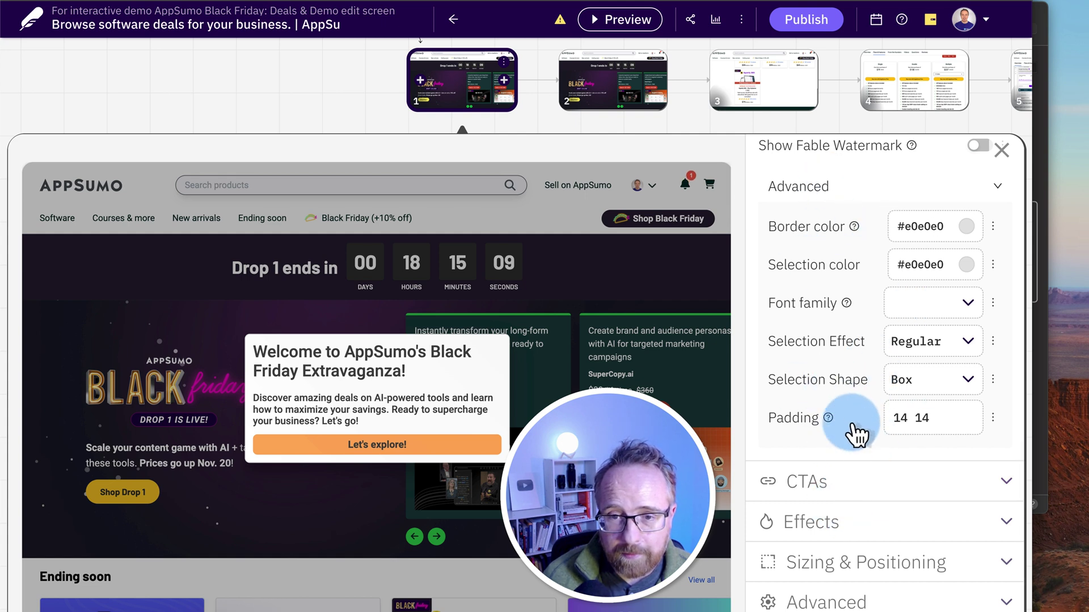
left_click(852, 498)
scroll(830, 461, "down", 3)
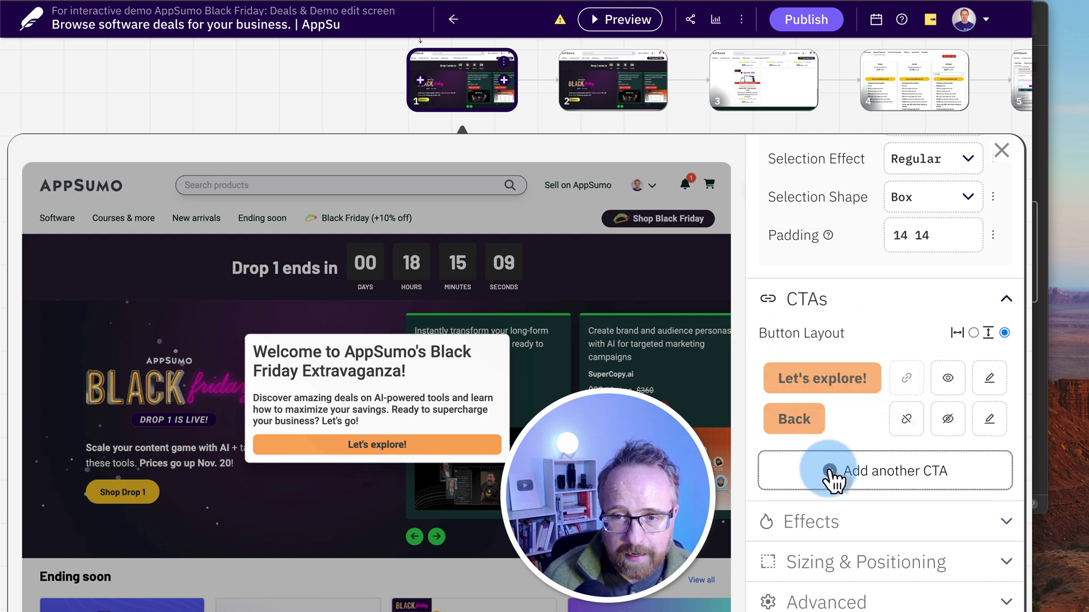
Look over the step 1 effects, examining the on-screen preset choices and the annotation preset setting.
left_click(838, 521)
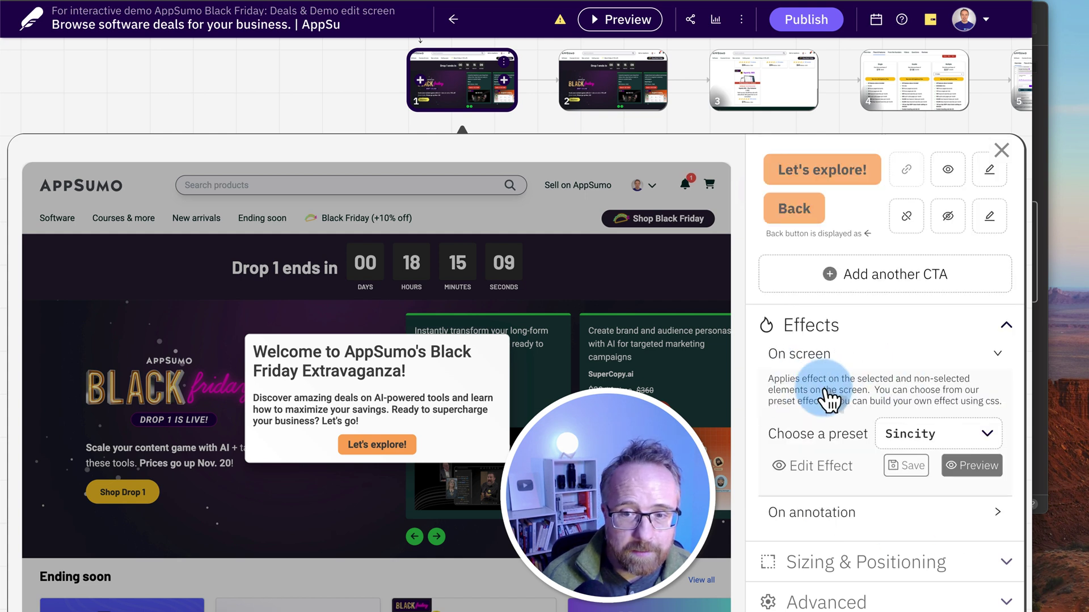
left_click(933, 439)
scroll(930, 533, "down", 2)
scroll(937, 537, "up", 1)
scroll(939, 539, "down", 1)
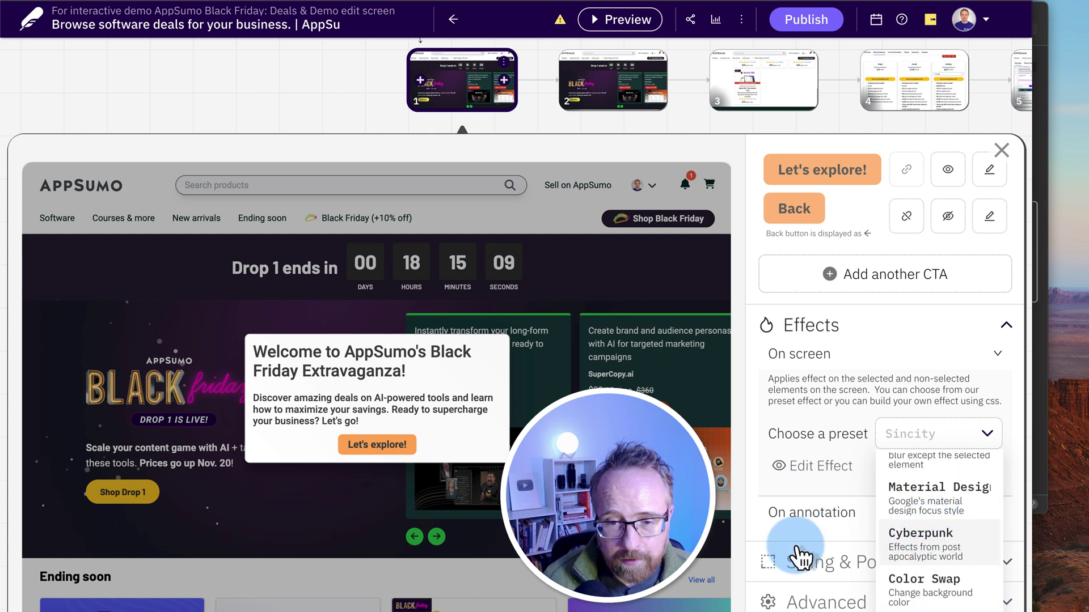
left_click(794, 512)
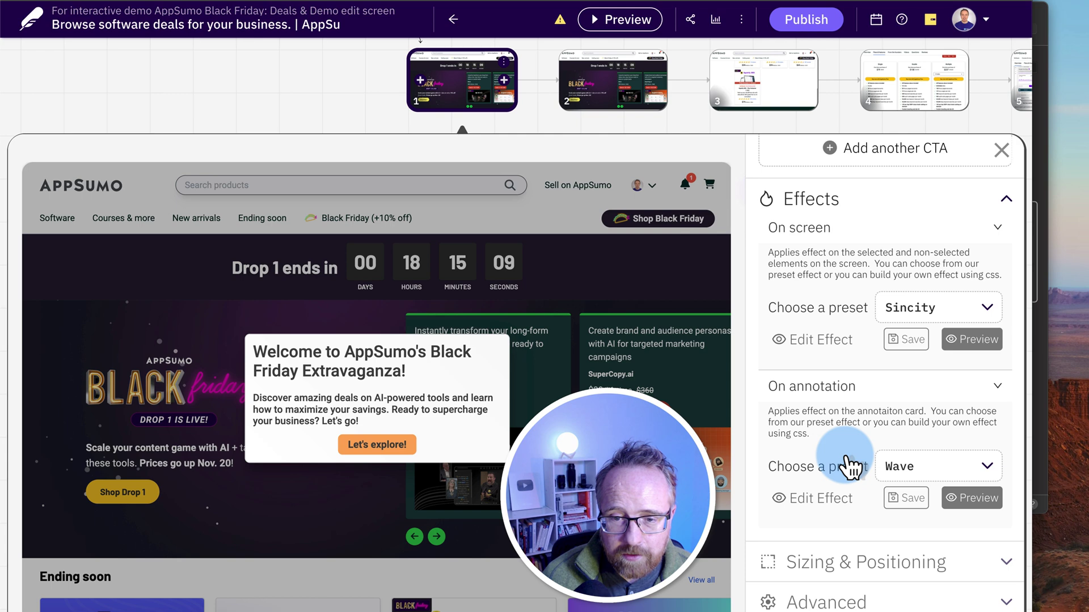
Try the left positioning for the step 1 annotation, then restore it to auto.
left_click(851, 561)
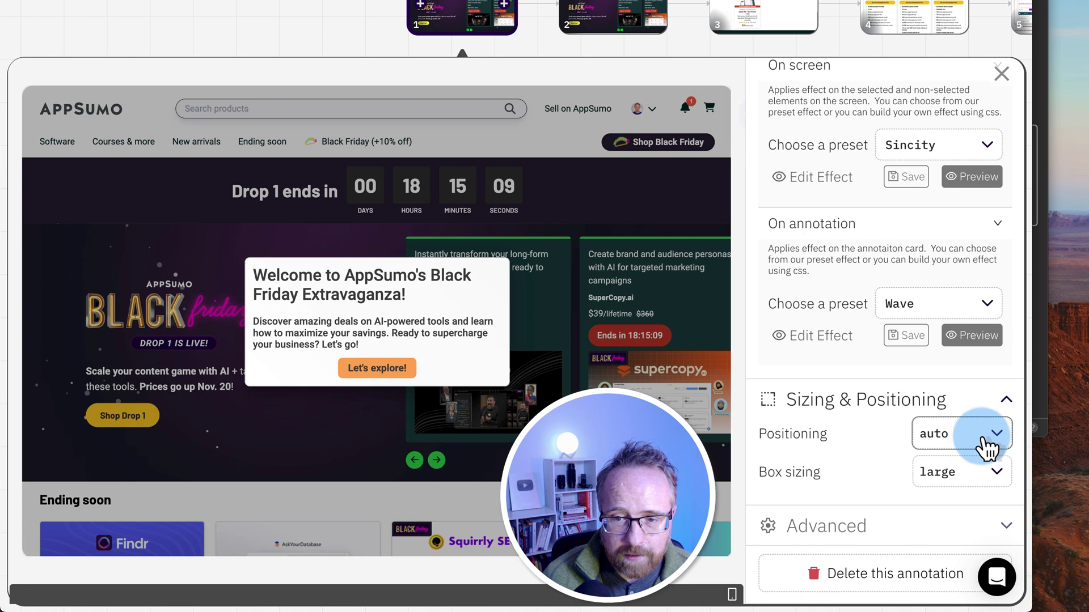
left_click(994, 446)
left_click(940, 467)
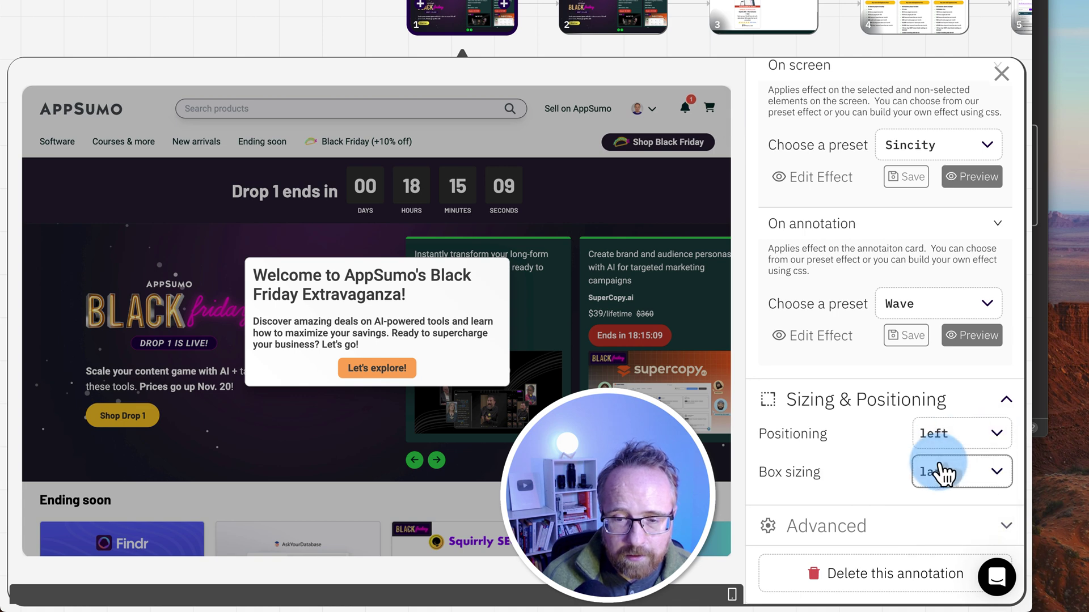
left_click(955, 444)
left_click(953, 489)
left_click(958, 434)
left_click(950, 495)
left_click(951, 513)
Try the medium and small box sizes on the step 1 annotation, then return it to large.
left_click(955, 476)
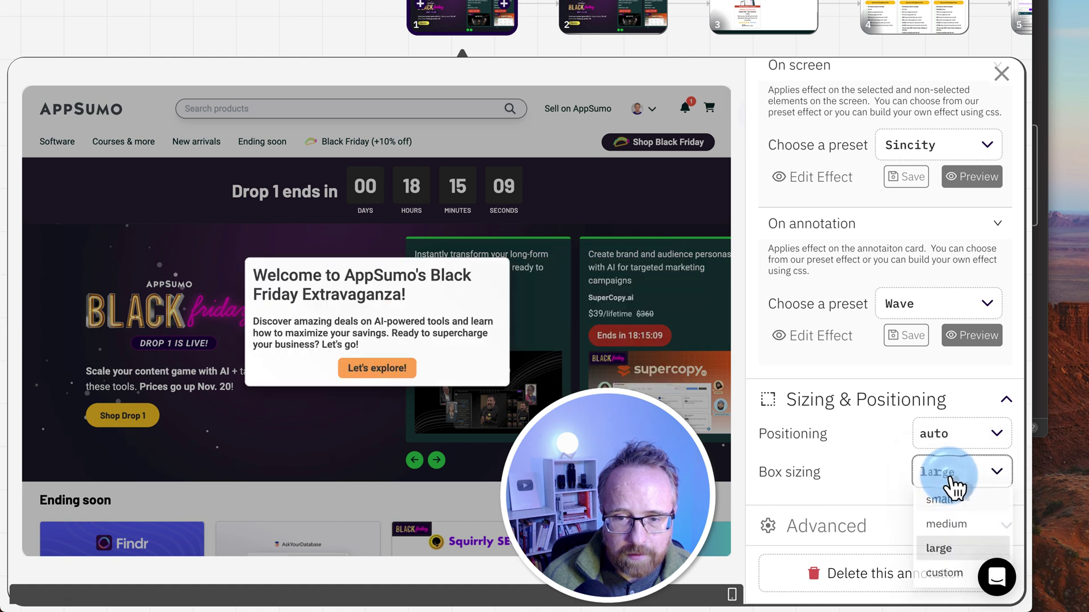
left_click(955, 527)
left_click(948, 481)
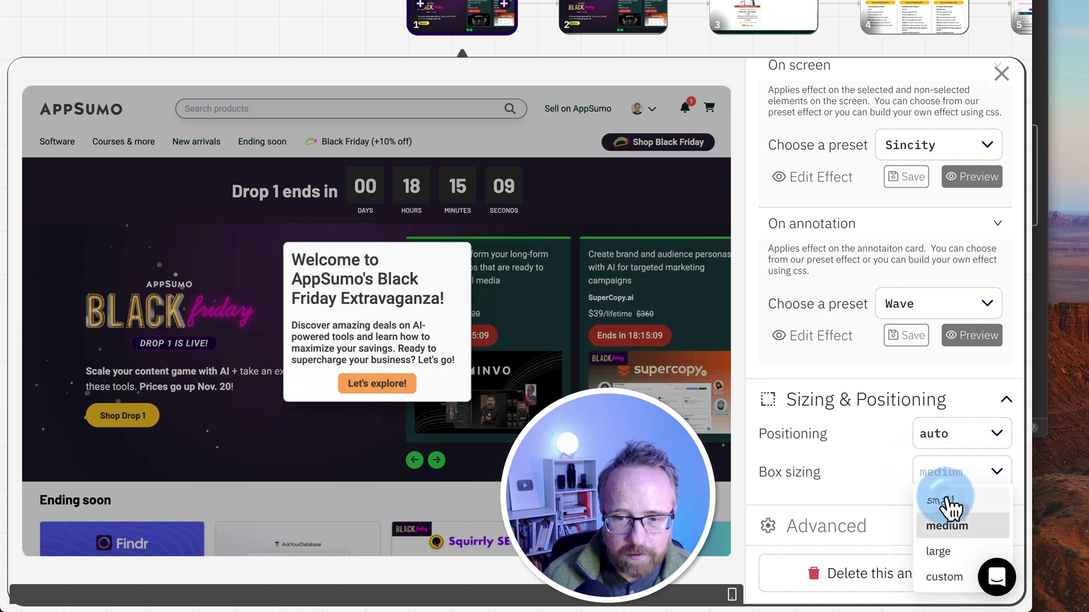
left_click(946, 499)
left_click(946, 477)
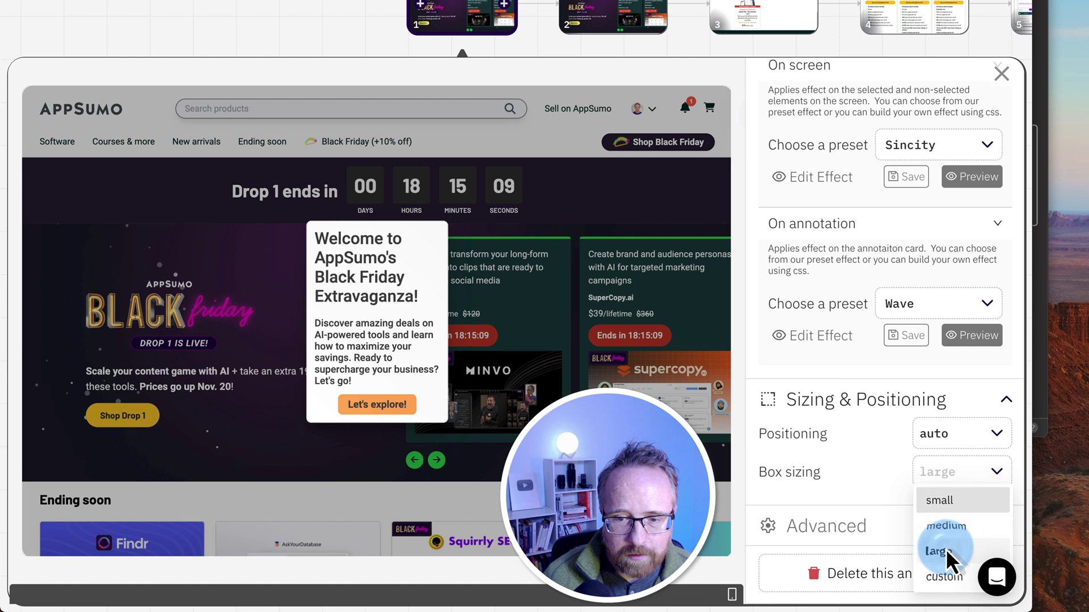
left_click(941, 551)
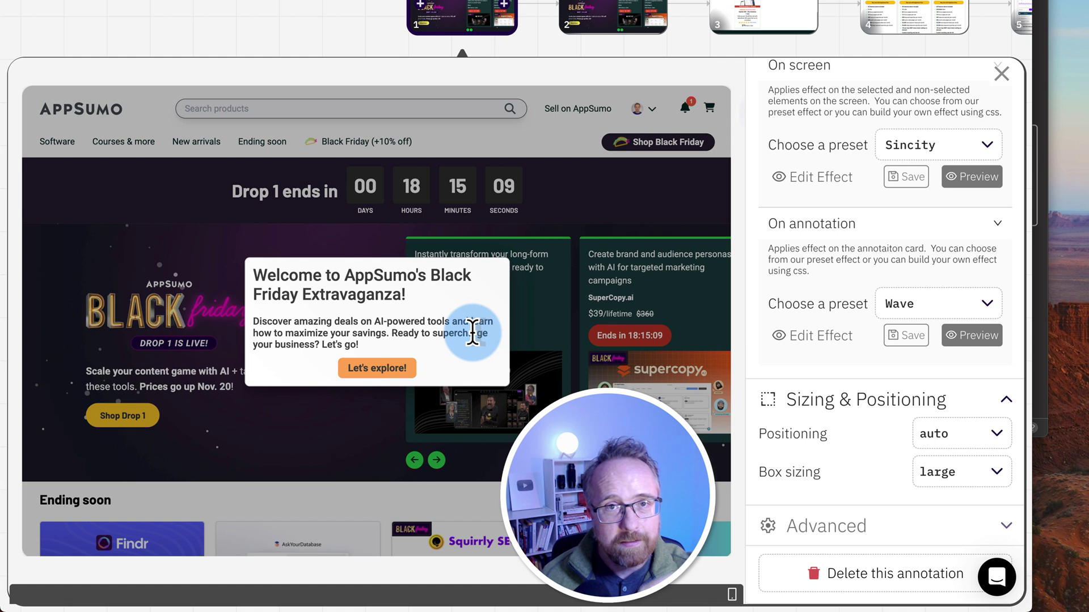
Examine the step 1 annotation's advanced settings, including entry point and overlay, and open the screen's editing options.
left_click(648, 146)
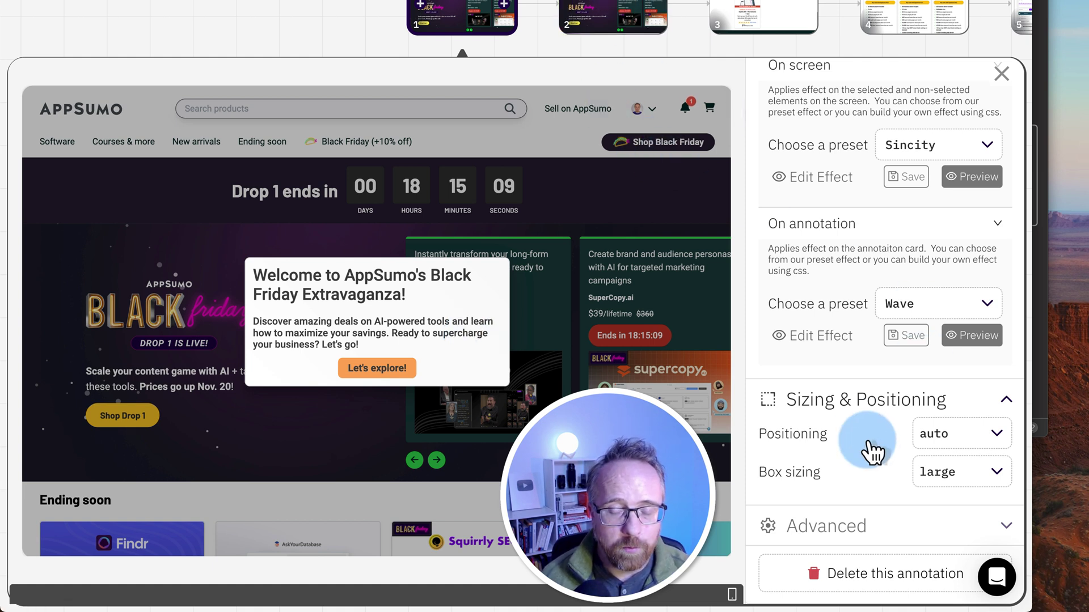
left_click(871, 536)
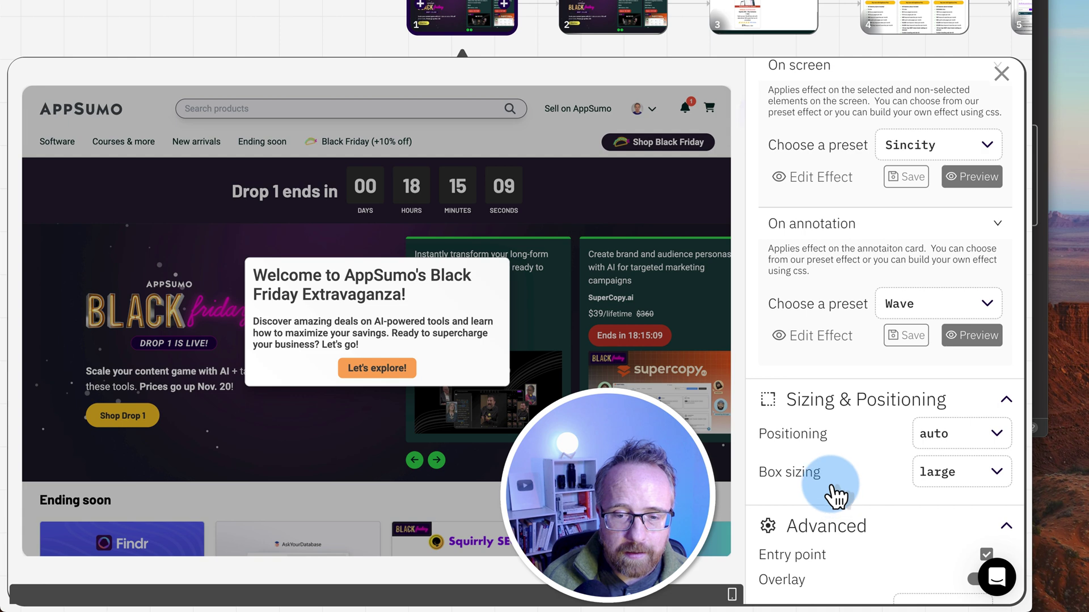
scroll(834, 494, "down", 3)
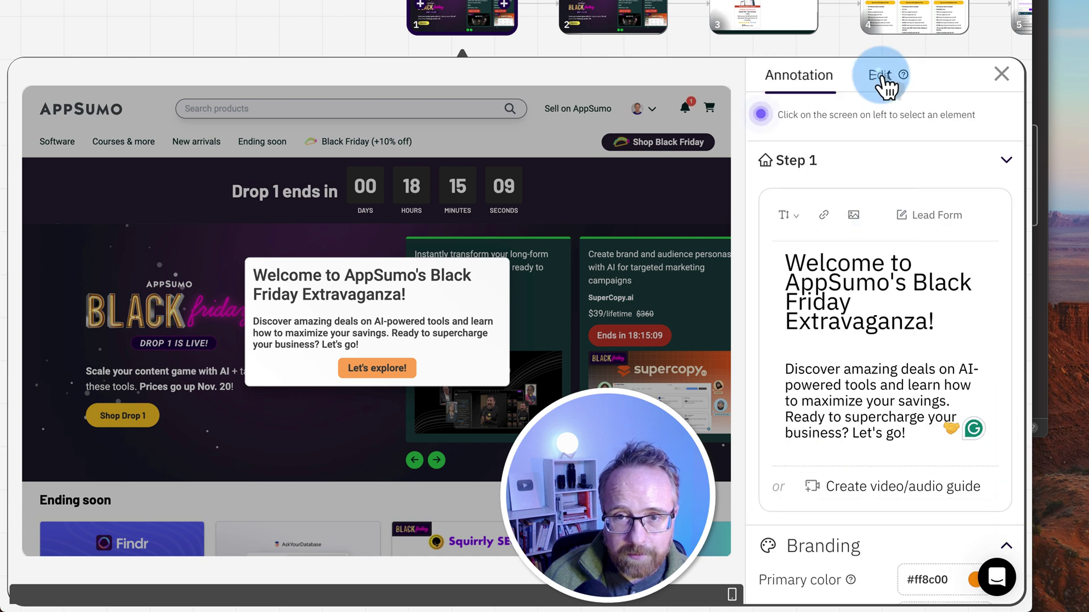
left_click(879, 80)
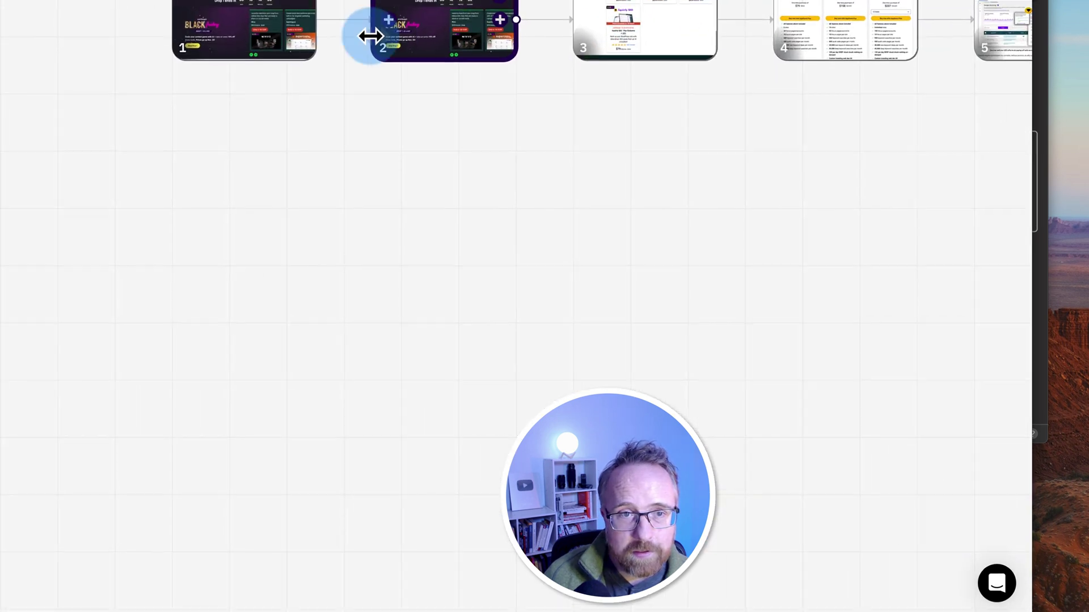
Open the second screen's annotation and switch its positioning from auto to custom.
left_click(374, 40)
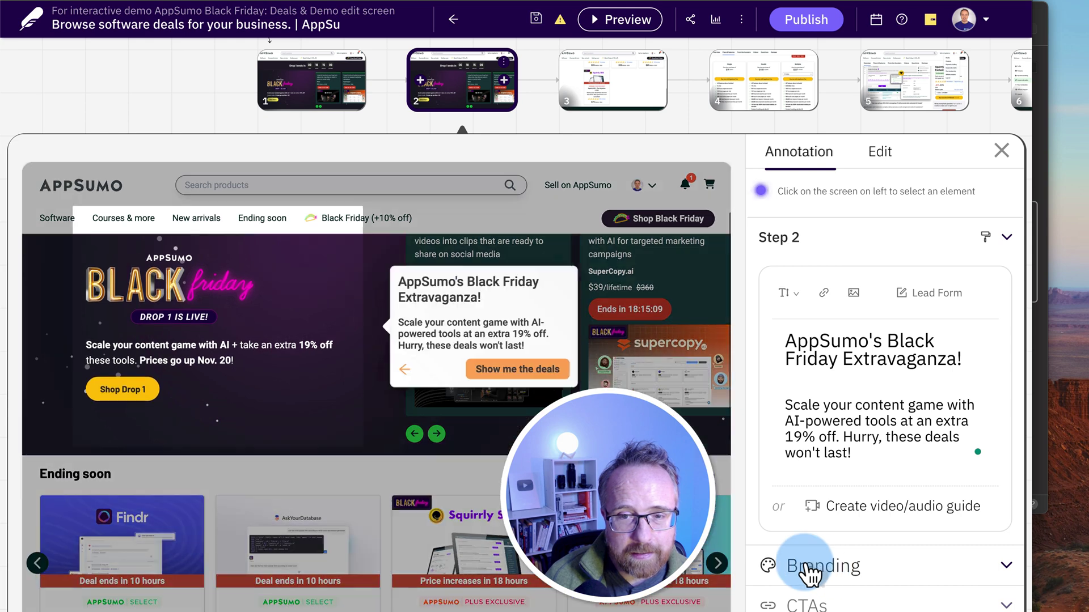
scroll(805, 570, "down", 3)
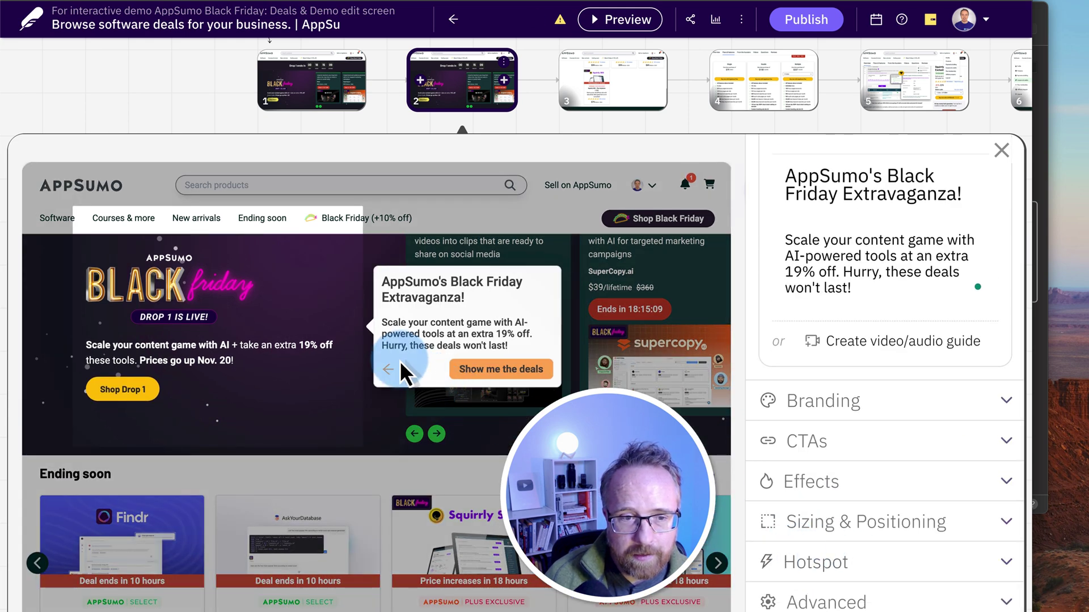
left_click(943, 533)
left_click(953, 518)
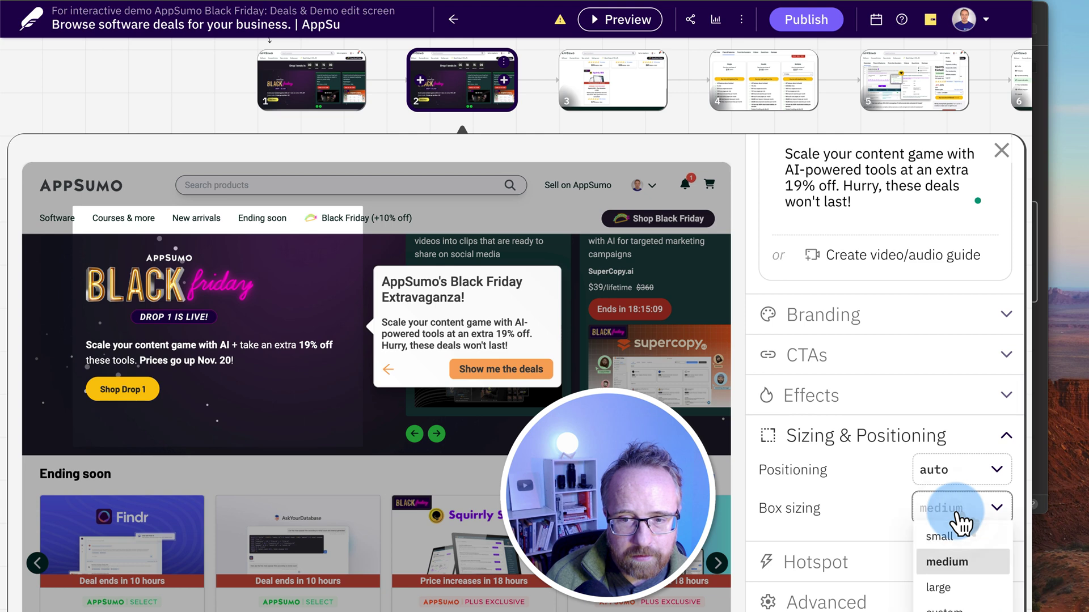
left_click(961, 477)
left_click(942, 524)
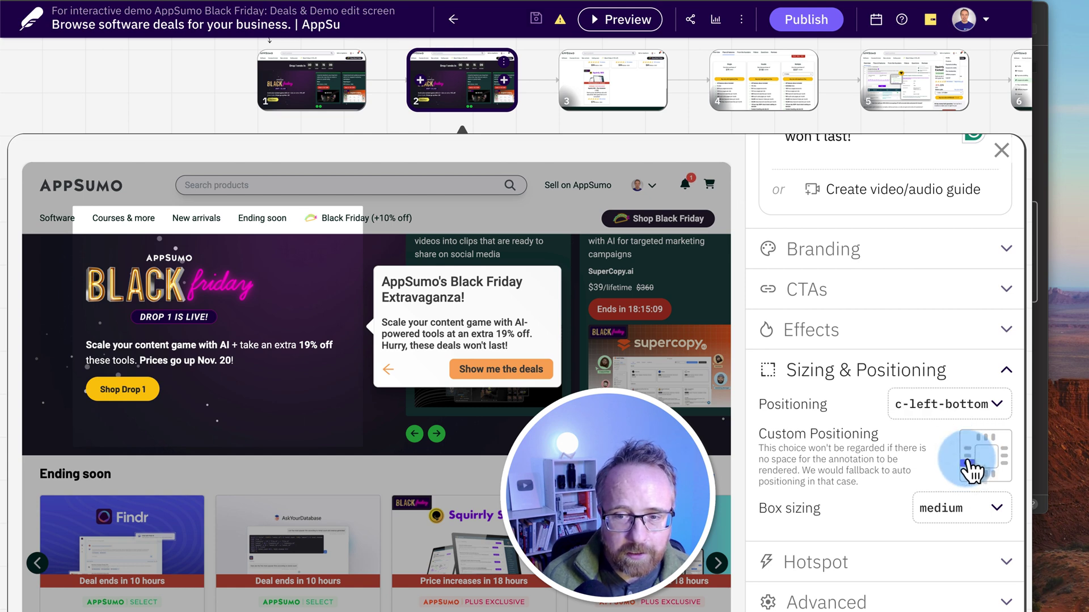
Try left-center, top and bottom-center custom placements for the step 2 annotation and set it to c-bottom-right.
left_click(967, 456)
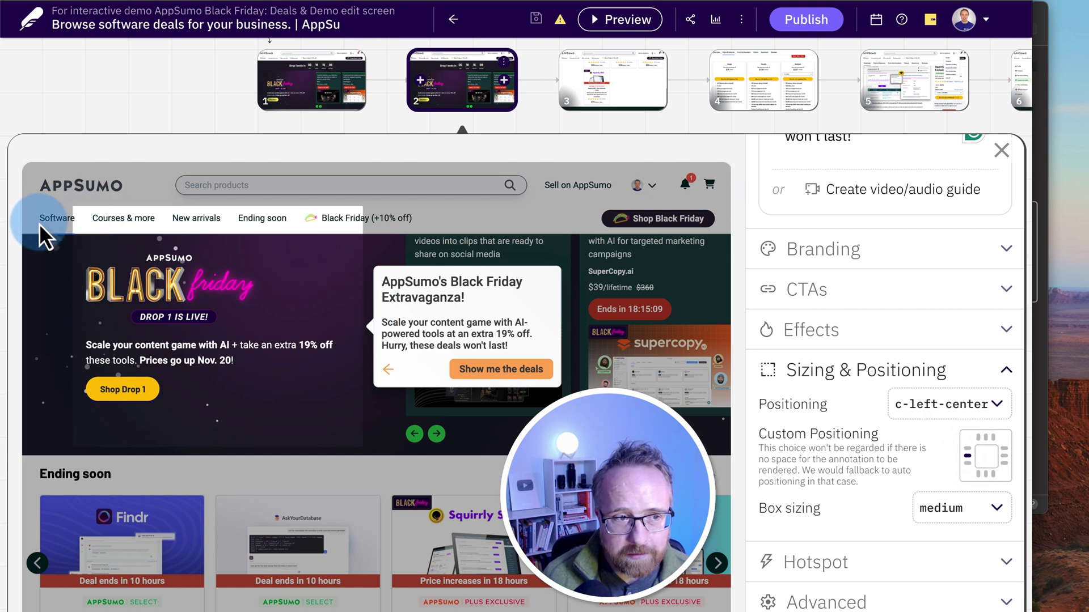
left_click(985, 438)
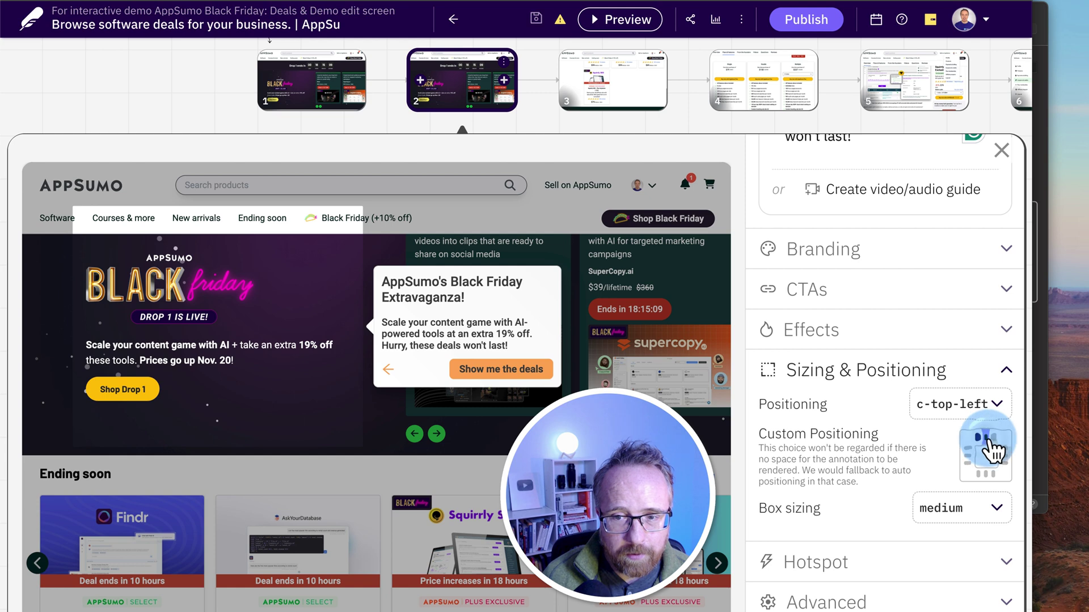
left_click(992, 438)
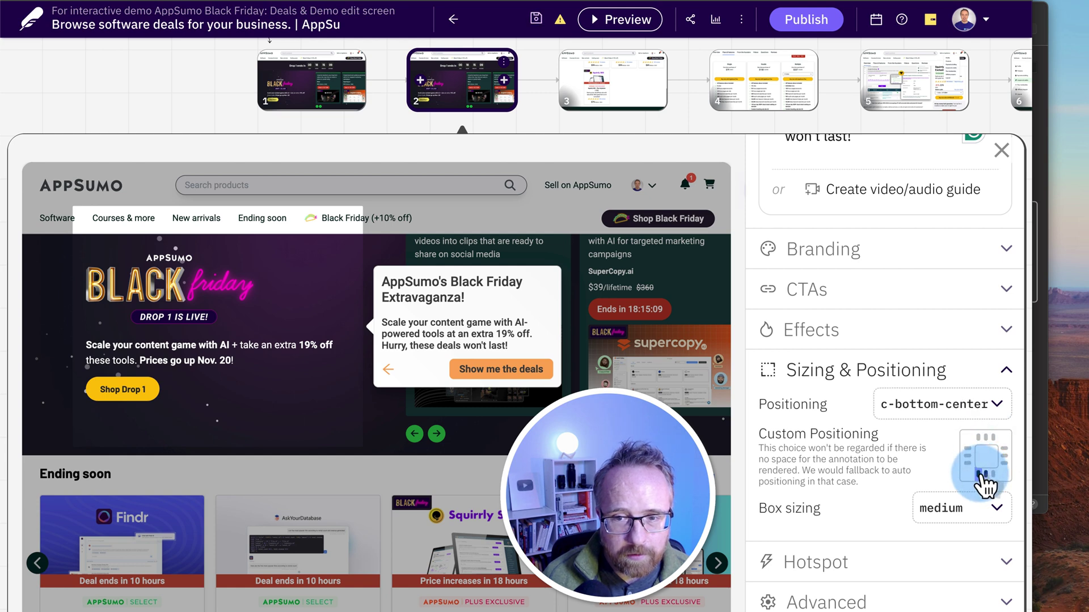
left_click(978, 475)
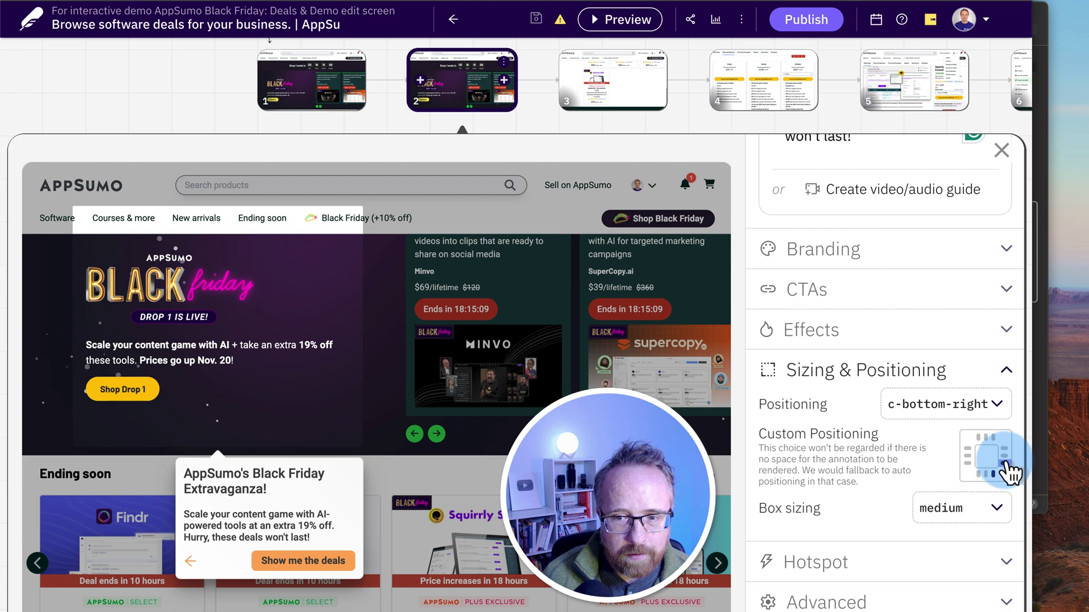
Try the c-right-top placement for the step 2 annotation and set it to c-right-center.
left_click(1004, 451)
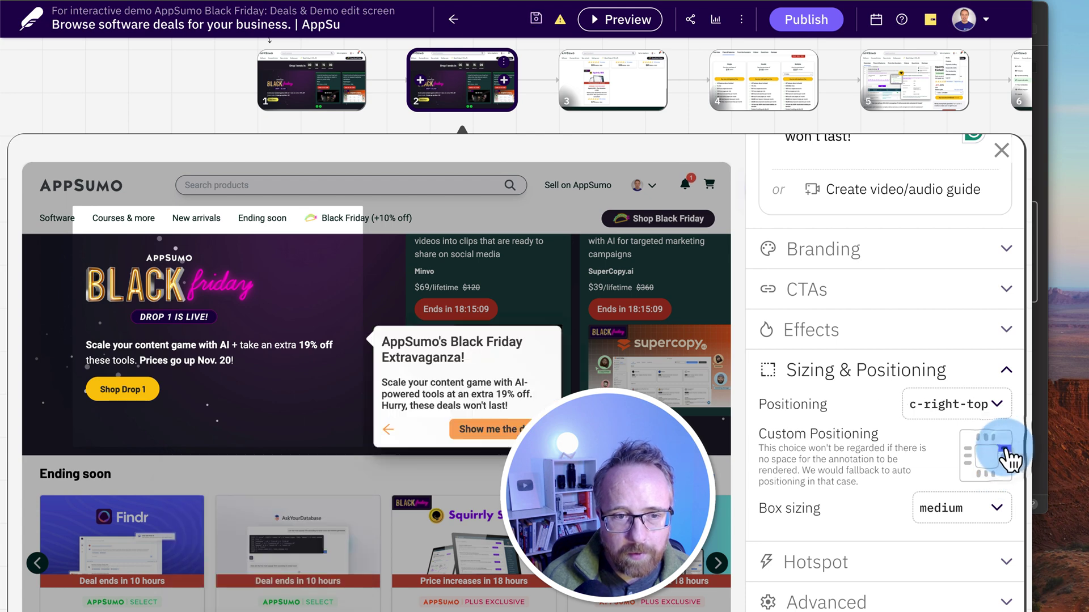
left_click(1004, 454)
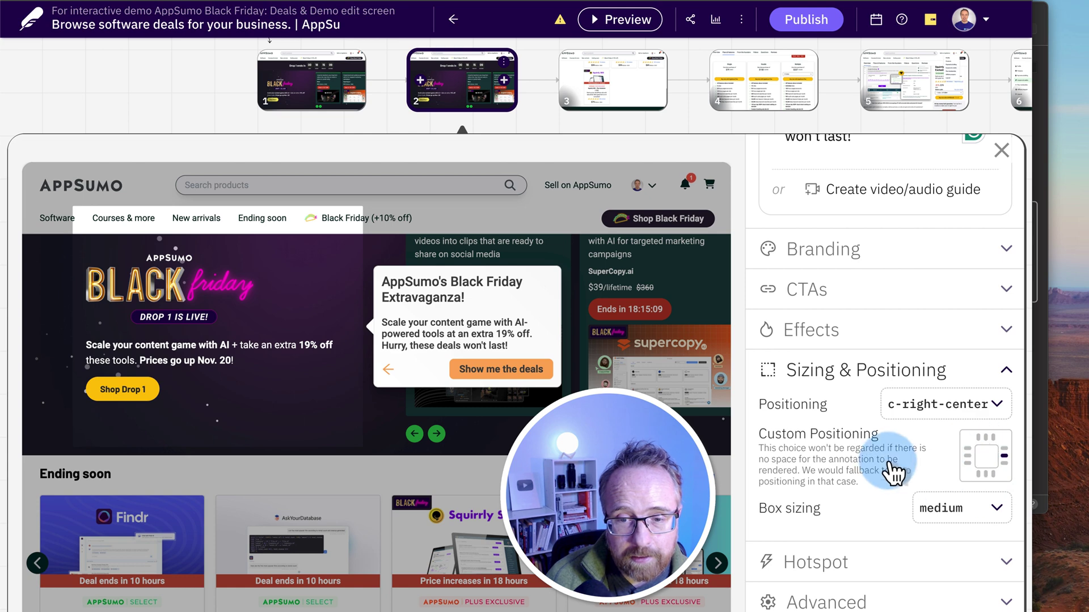
Try hiding the step 2 annotation in its hotspot settings, and show it again.
left_click(869, 562)
scroll(843, 561, "down", 1)
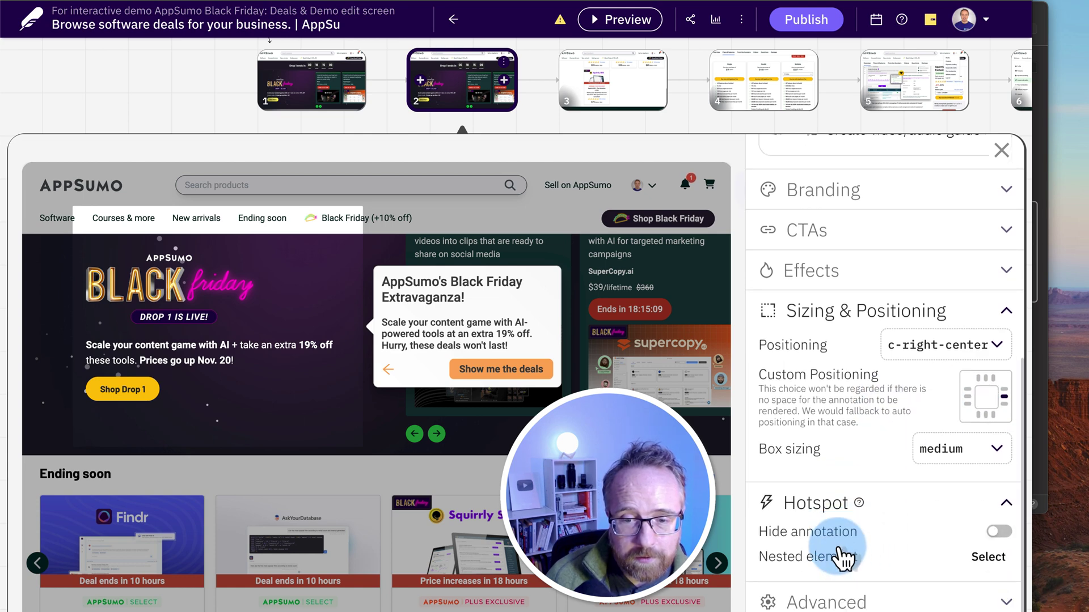
left_click(999, 532)
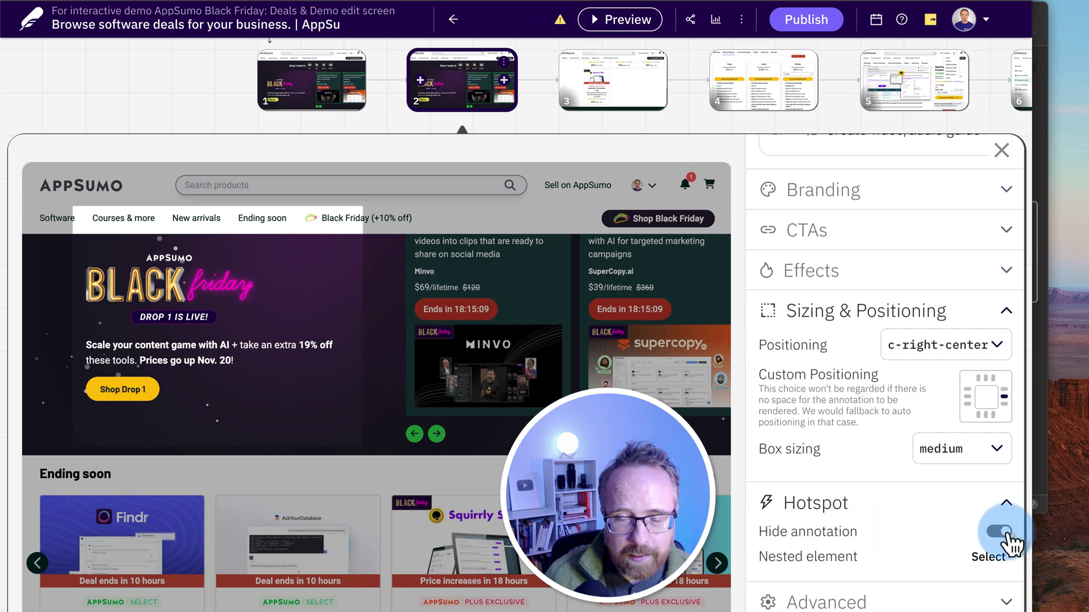
left_click(1000, 533)
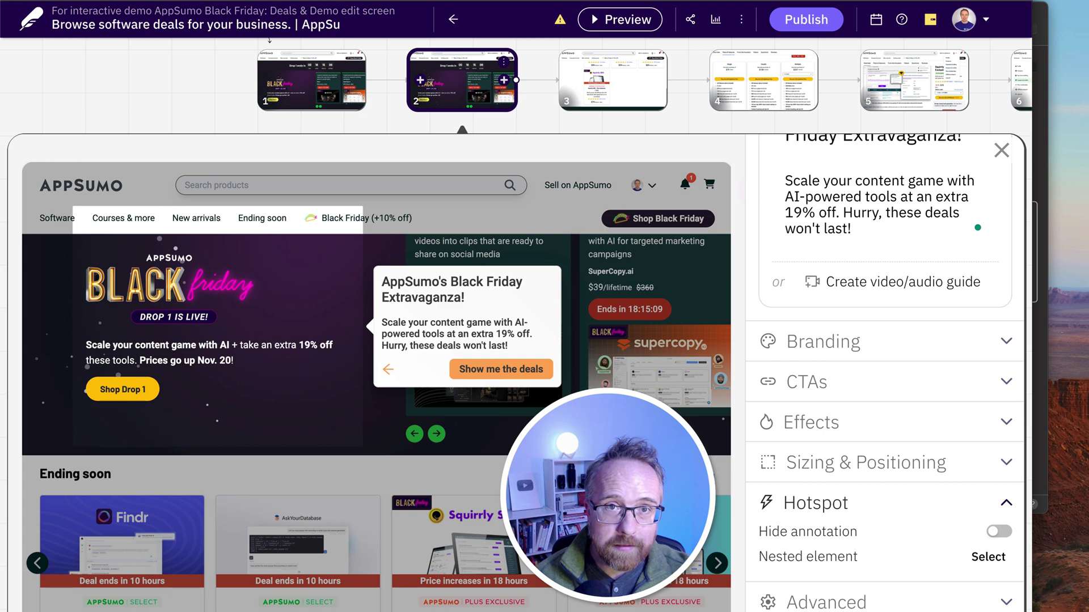
Examine the step 2 annotation's advanced settings, including scroll adjustment and step progress, and close the annotation editor.
scroll(390, 502, "down", 10)
scroll(482, 539, "up", 12)
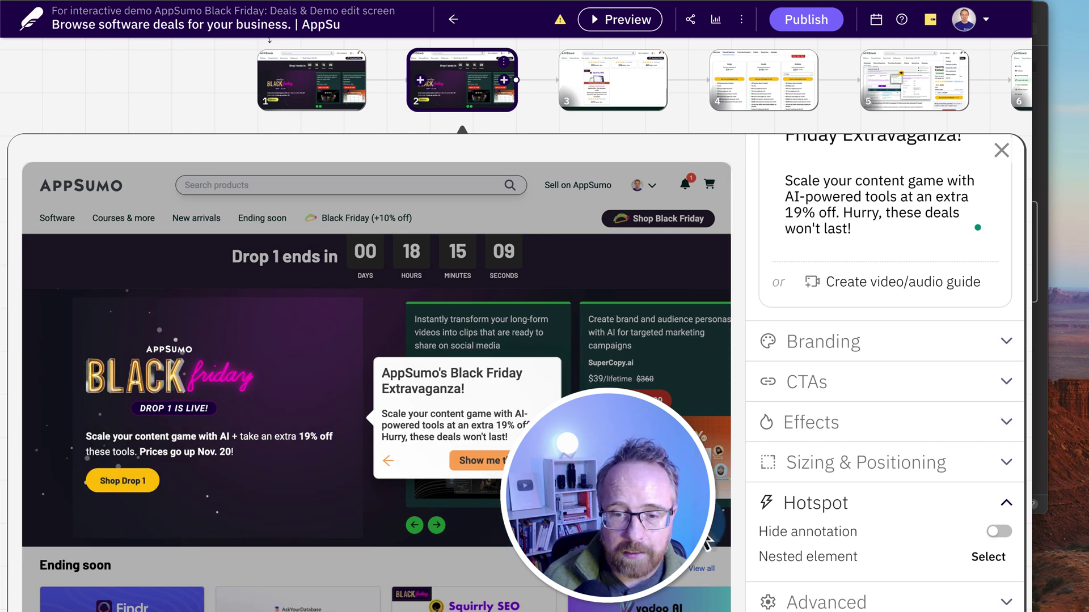
left_click(896, 601)
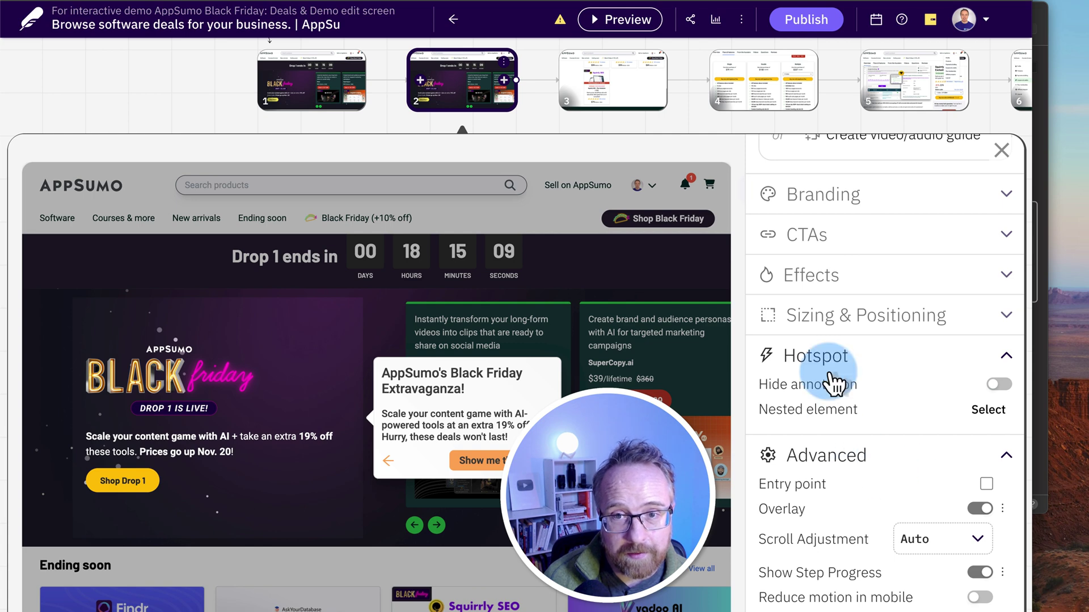
left_click(1001, 151)
Examine the options for creating a new annotation after the first screen in the demo flow.
left_click_drag(999, 153, 416, 343)
left_click_drag(681, 337, 433, 334)
left_click(400, 246)
left_click_drag(399, 246, 598, 272)
left_click_drag(241, 374, 588, 375)
left_click_drag(442, 369, 752, 361)
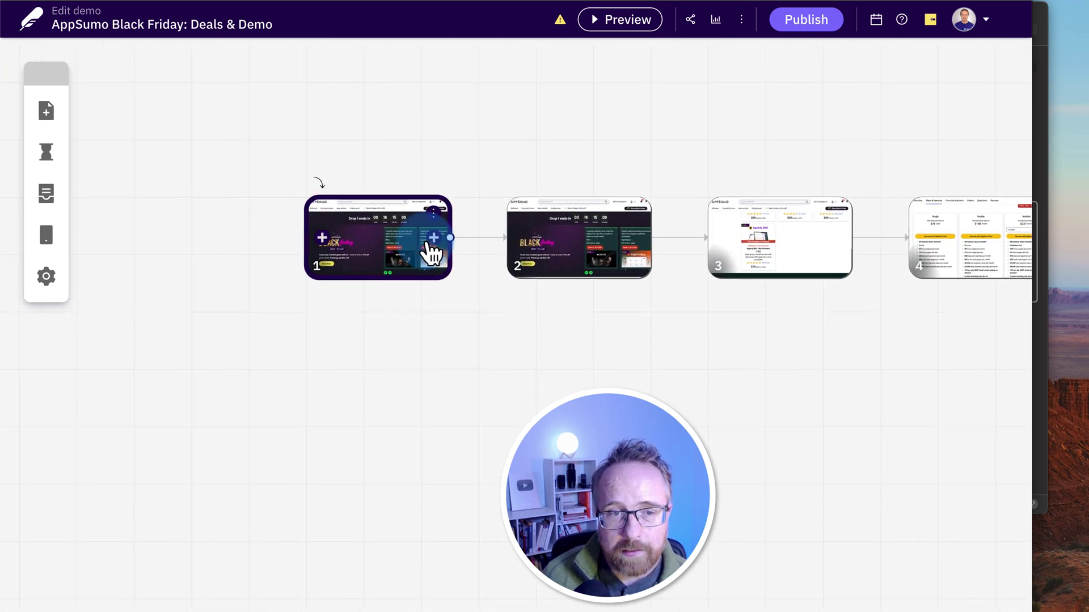
left_click(433, 238)
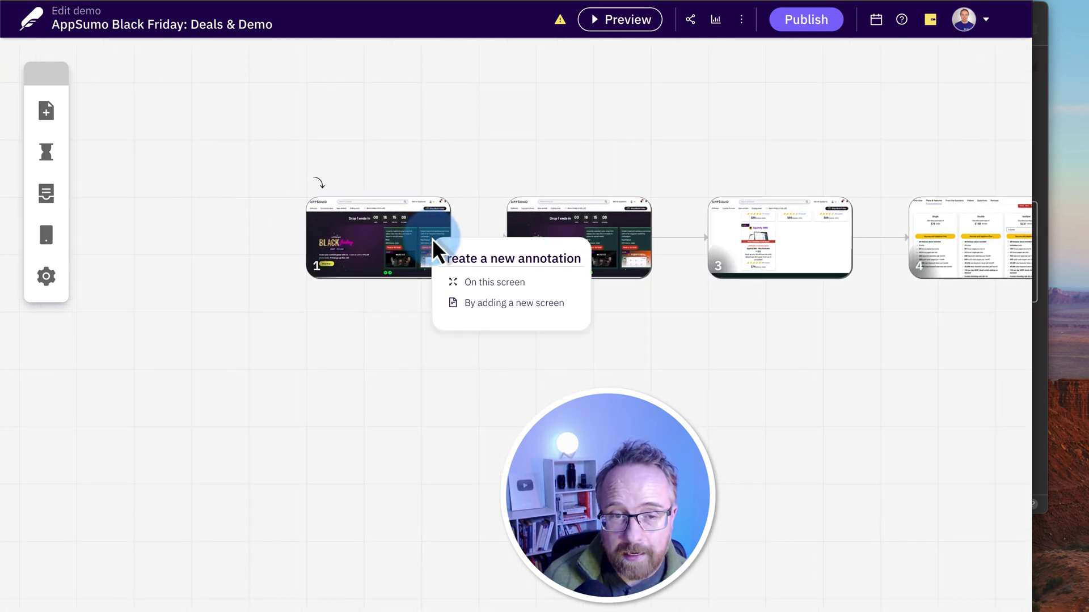
left_click(435, 240)
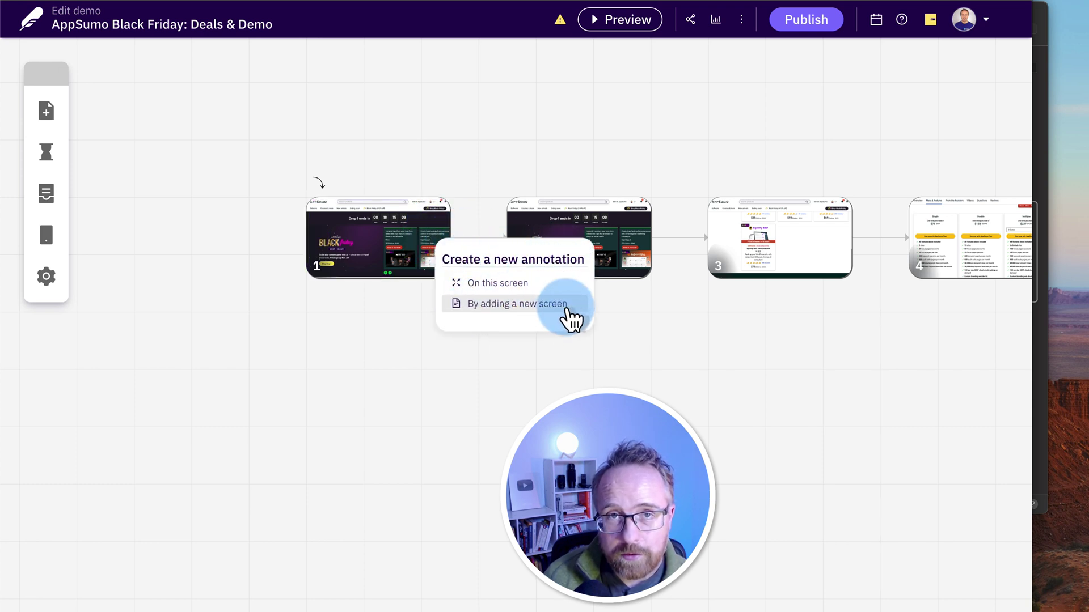
left_click(484, 287)
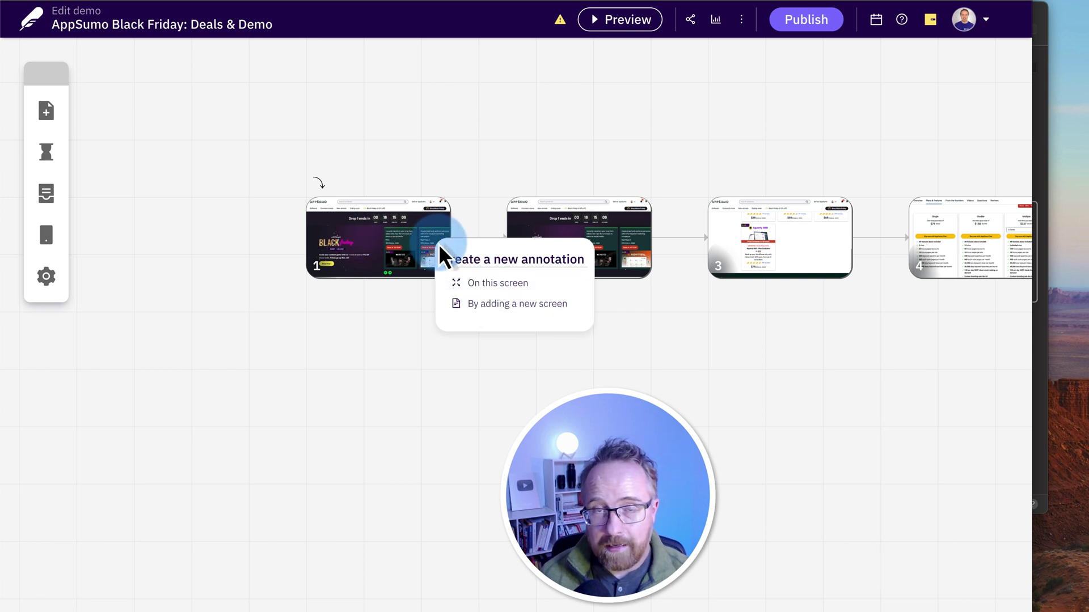
left_click(548, 311)
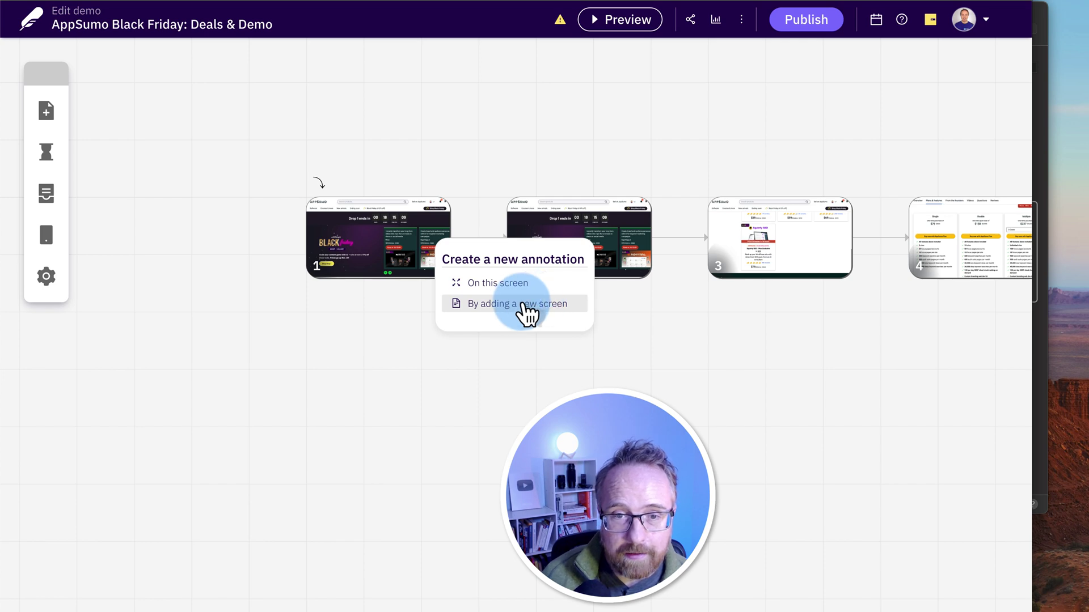
Delete the connector between the first and second screens of the demo flow.
left_click(527, 311)
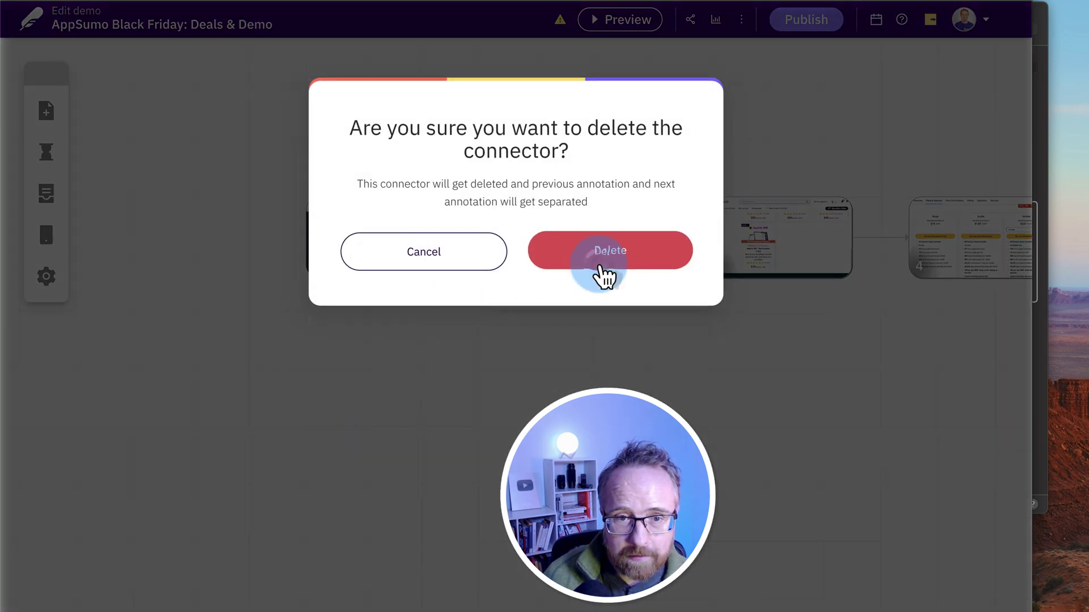
left_click(601, 273)
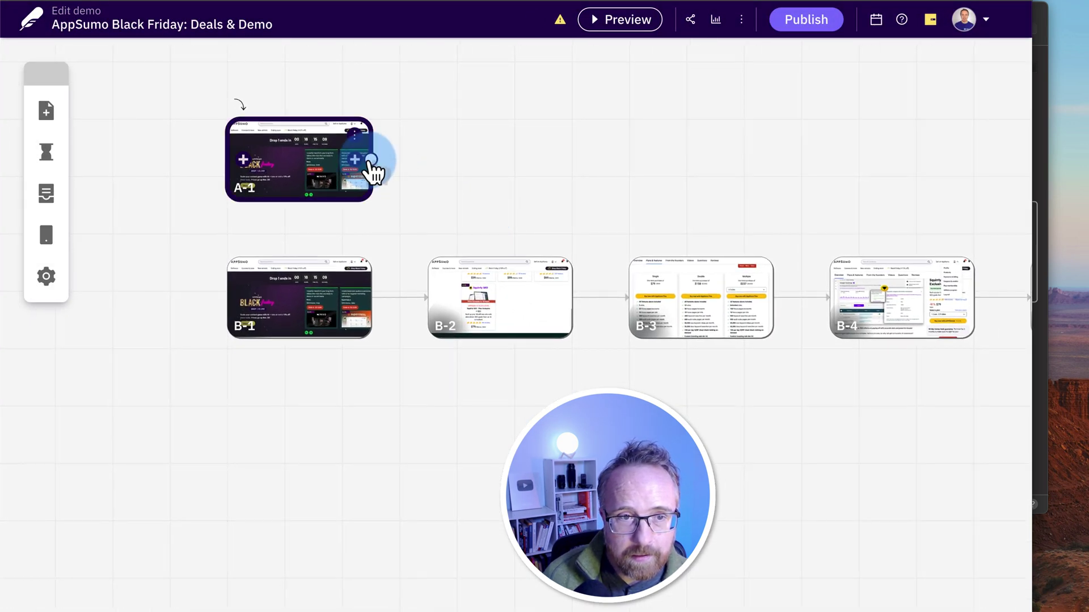
Try to reconnect the separated screen A-1 to the B flow, moving screens A-1 and B-1 around the canvas.
mouse_move(372, 165)
left_mouse_down()
mouse_move(401, 179)
mouse_move(438, 296)
mouse_move(468, 310)
mouse_move(428, 297)
left_mouse_up()
left_click(447, 200)
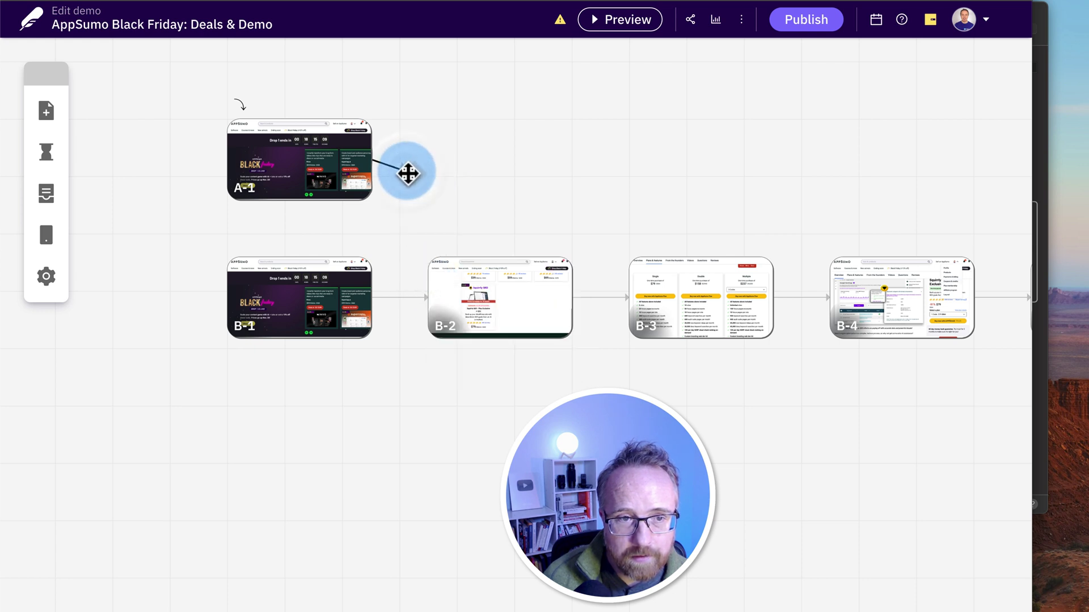
left_click_drag(408, 170, 363, 306)
left_click_drag(328, 208, 389, 243)
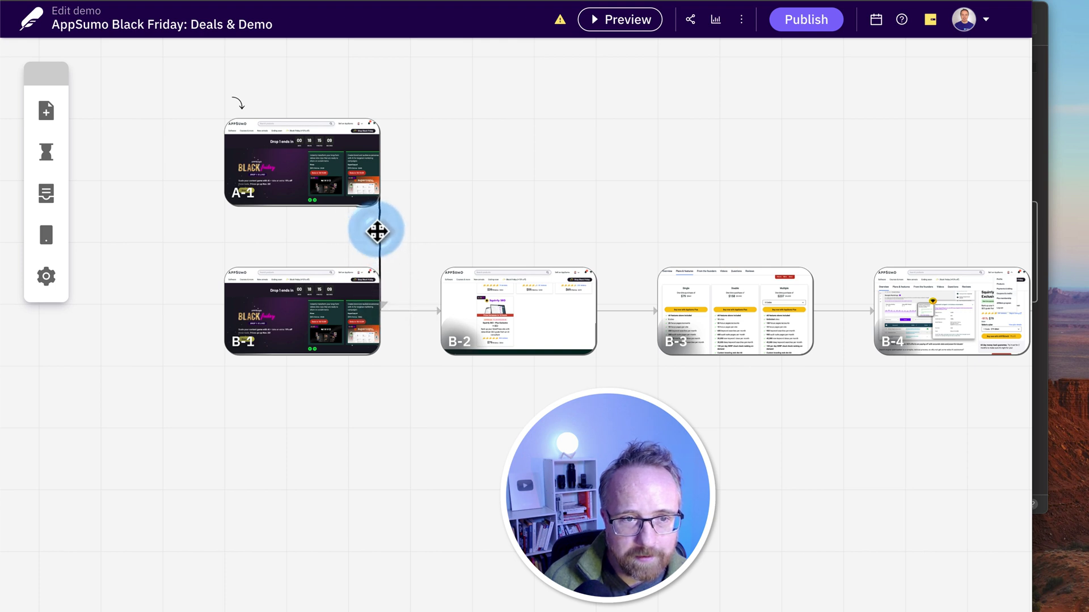
left_click_drag(370, 184, 279, 194)
left_click_drag(374, 287, 364, 381)
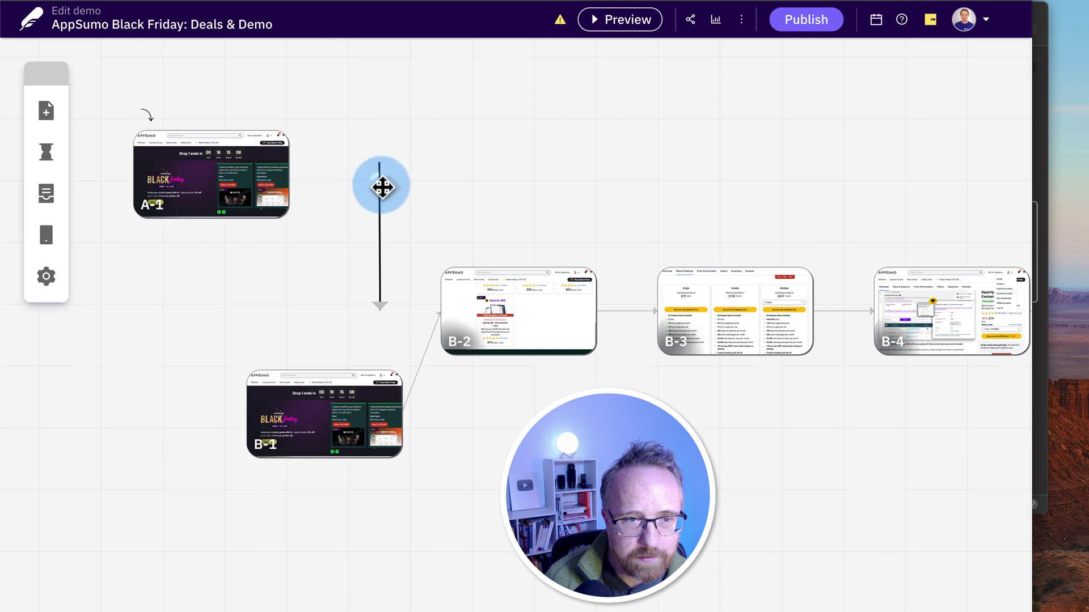
mouse_move(301, 198)
left_mouse_down()
mouse_move(213, 440)
mouse_move(255, 437)
mouse_move(221, 396)
mouse_move(244, 409)
mouse_move(230, 425)
left_mouse_up()
left_click(63, 207)
left_click_drag(62, 207, 522, 211)
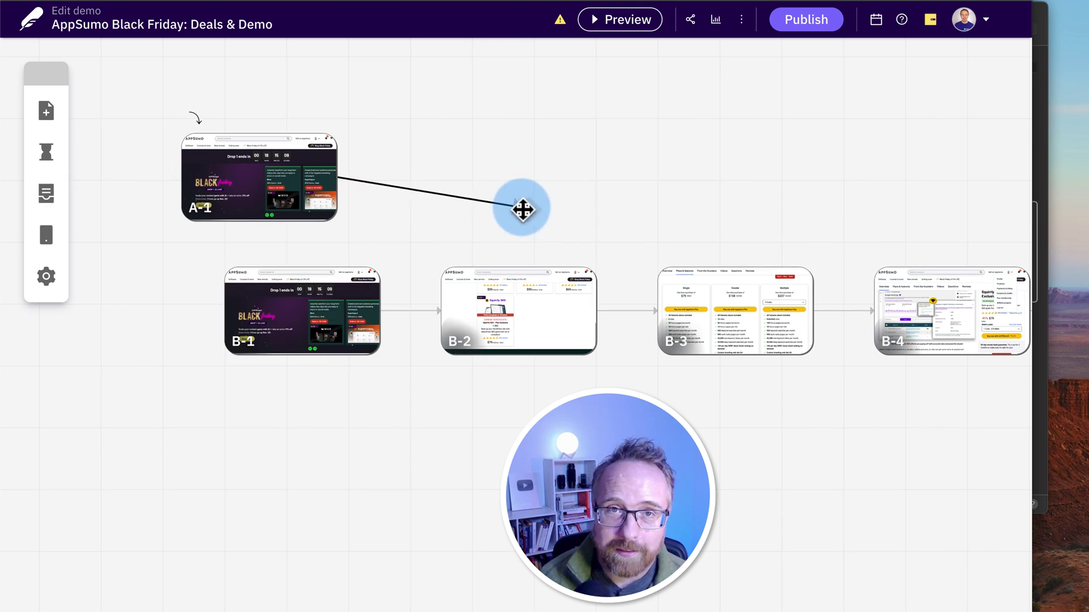
left_click_drag(523, 211, 55, 159)
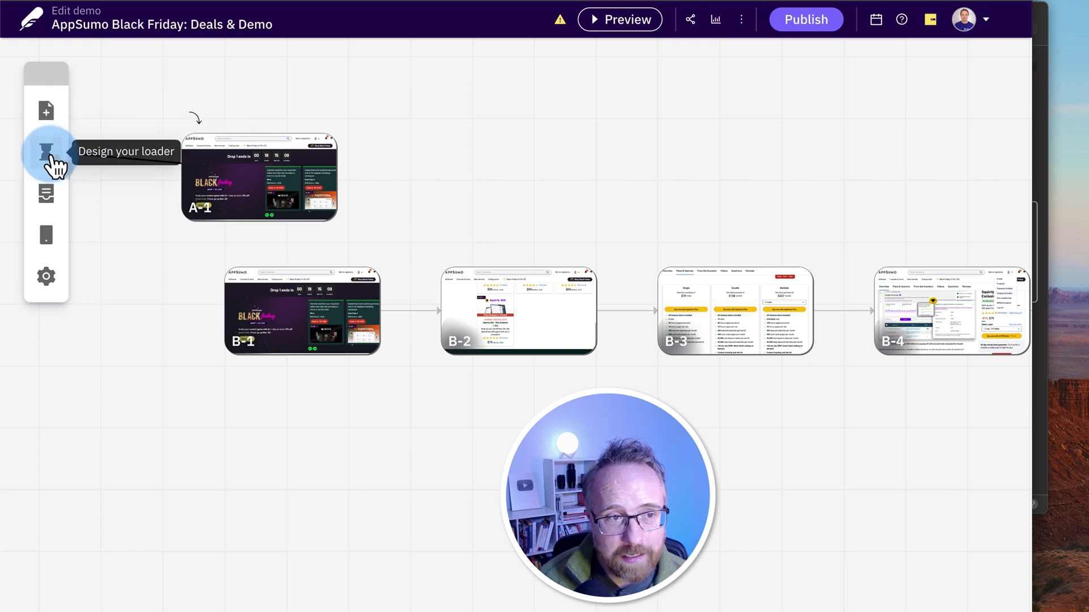
Examine the demo loader's design options for the logo, GIF or Lottie file, and loading text.
left_click(48, 160)
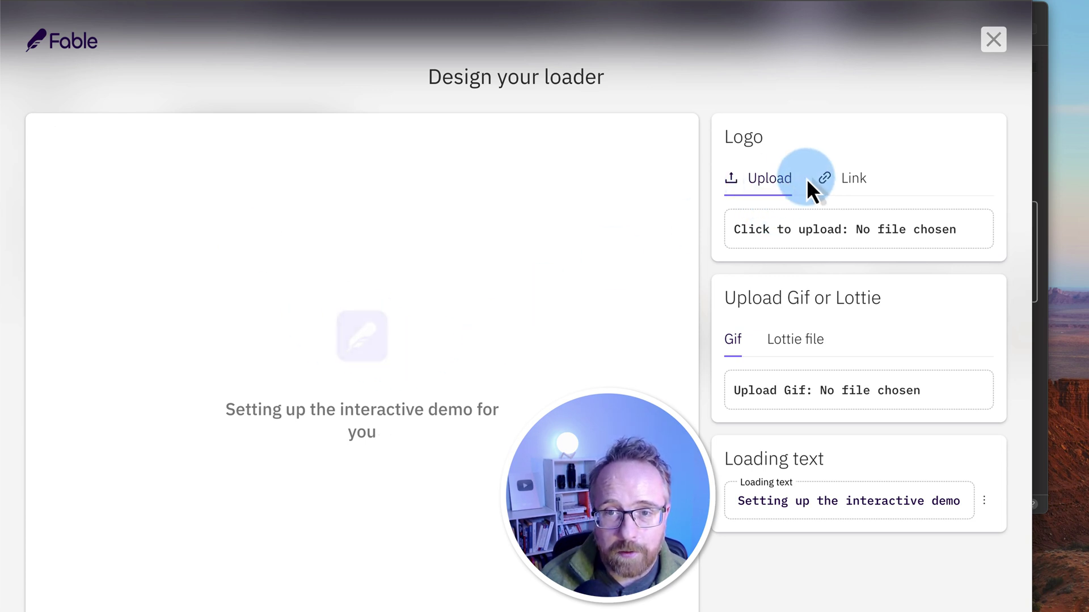
left_click_drag(725, 298, 889, 309)
left_click_drag(744, 503, 913, 510)
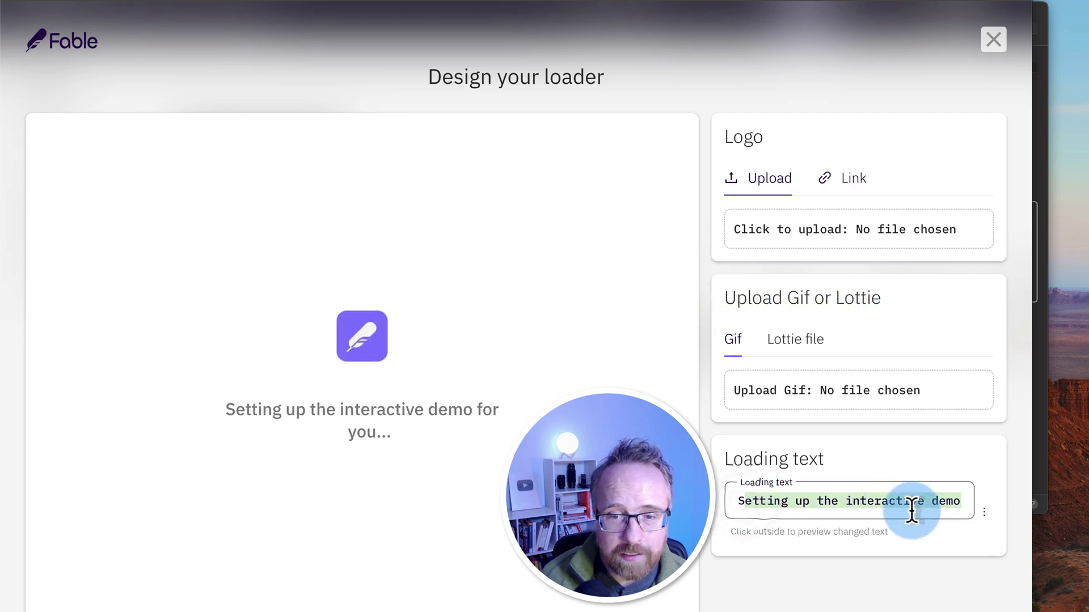
left_click(994, 39)
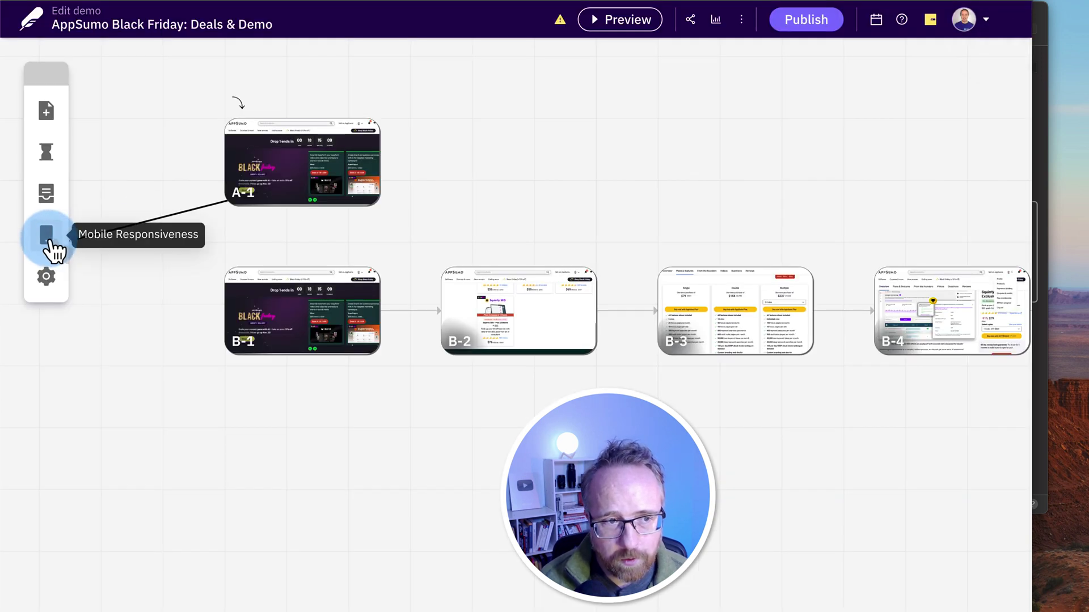
Declare the application as mobile responsive and make this demo mobile responsive.
left_click(50, 247)
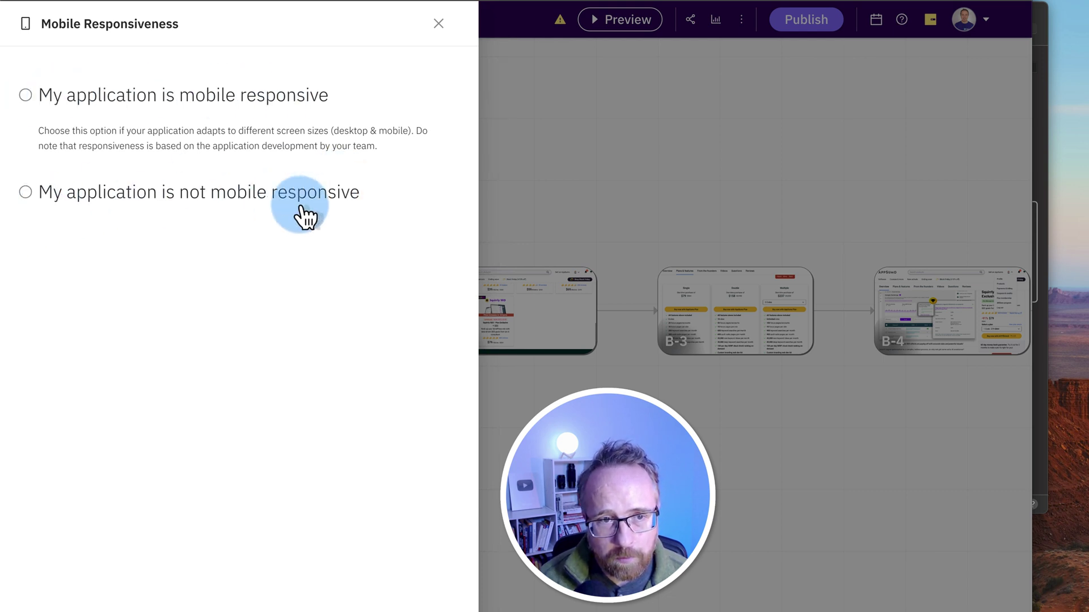
left_click(34, 141)
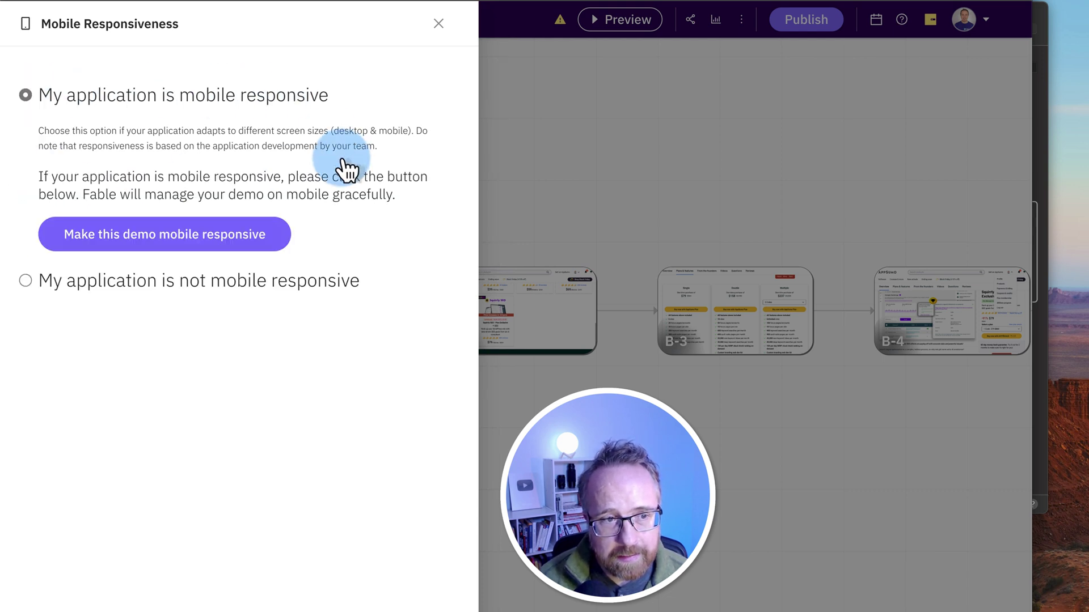
left_click(187, 237)
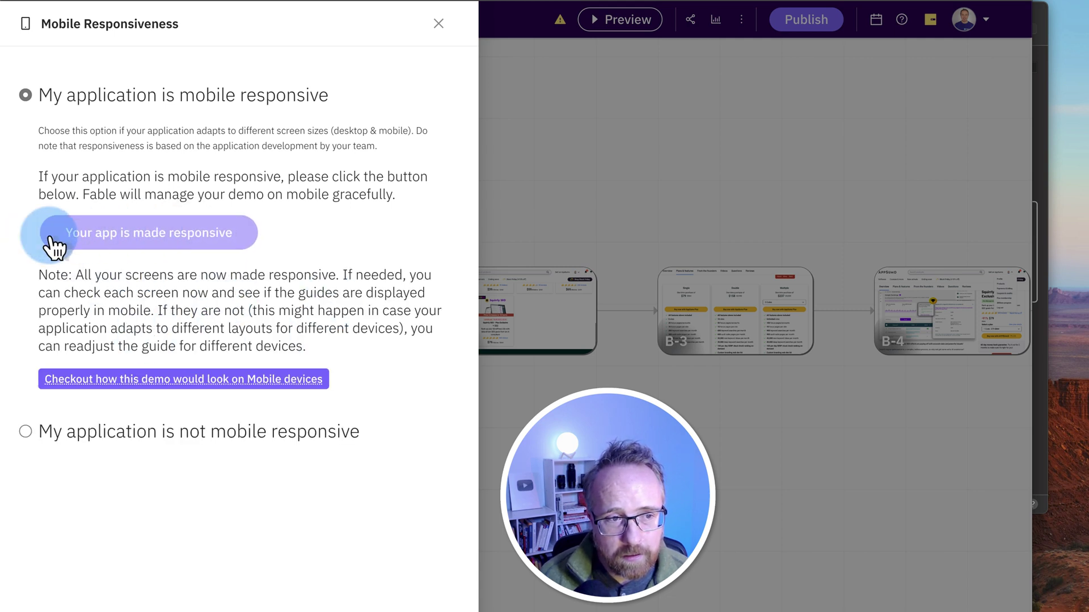
Check how the demo looks on mobile devices and return to the demo flow.
left_click(174, 382)
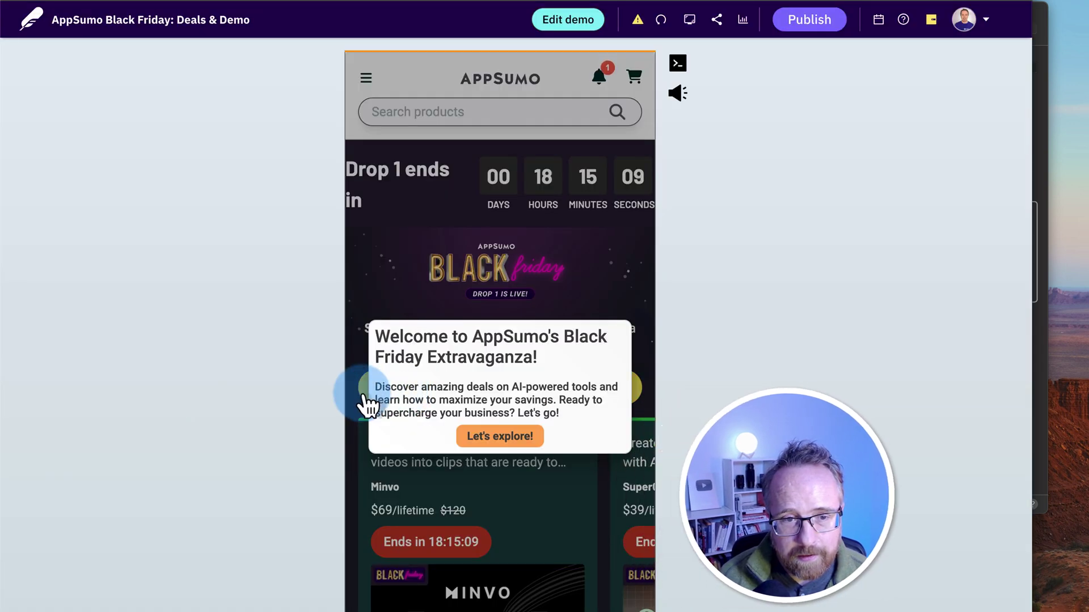
scroll(397, 400, "down", 1)
scroll(392, 391, "down", 3)
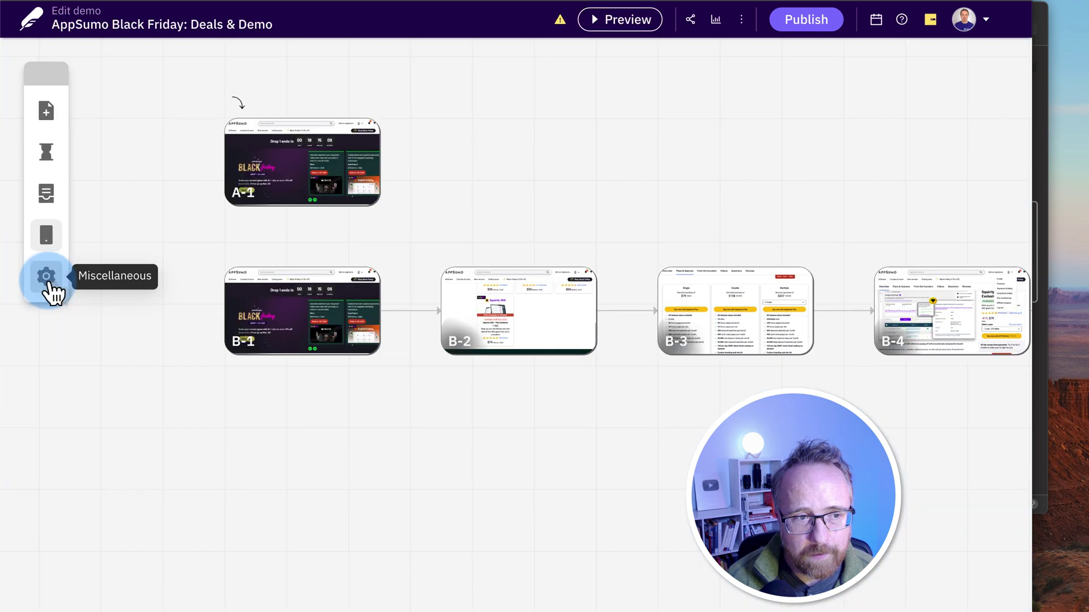
Set the demo's frame style to Dark in the miscellaneous settings.
left_click(49, 283)
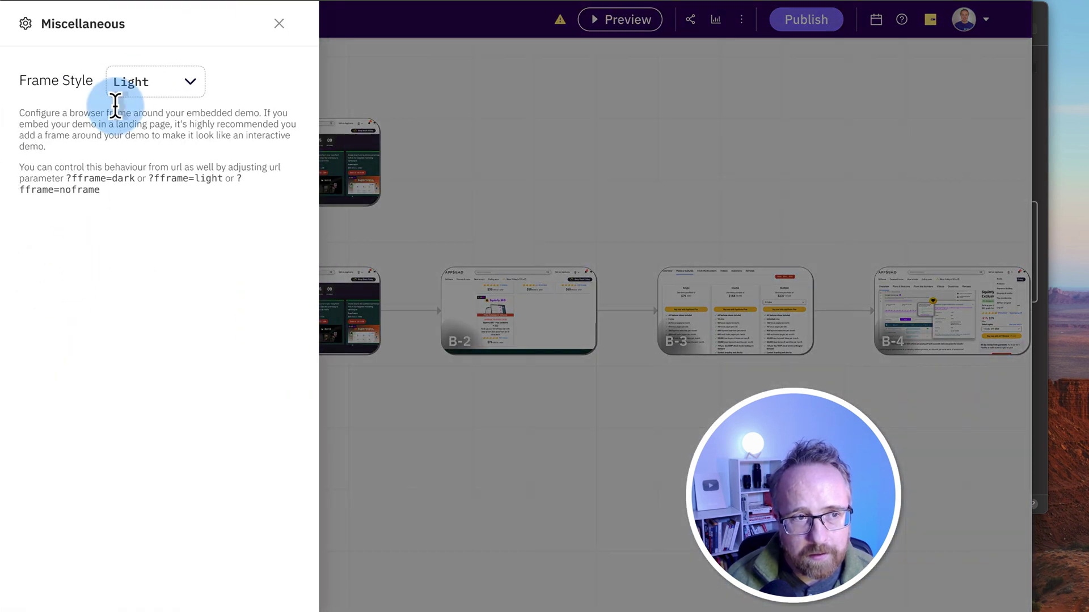
left_click(144, 77)
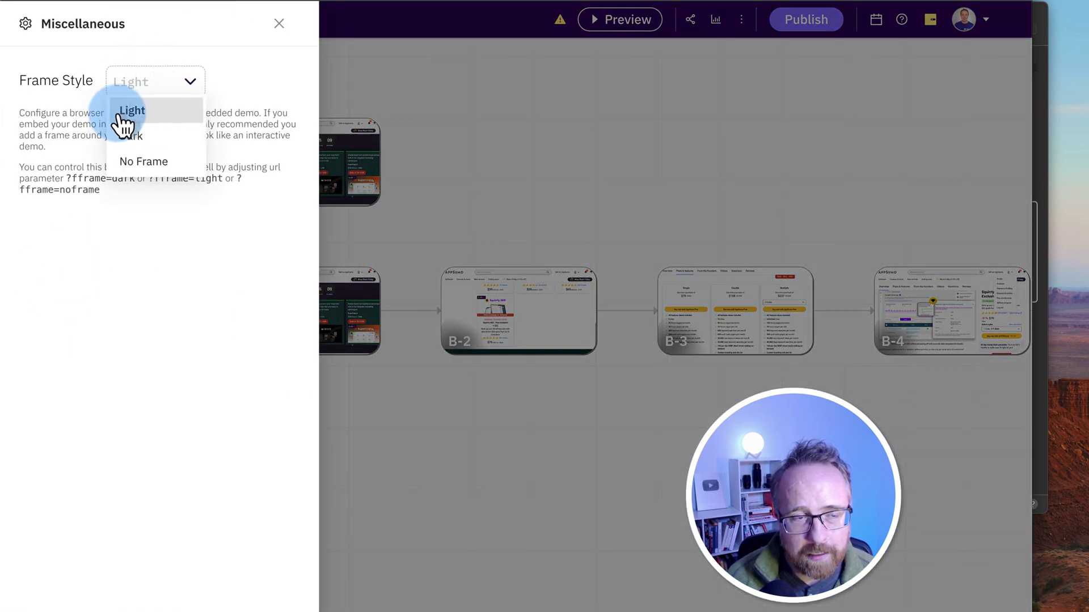
left_click(143, 134)
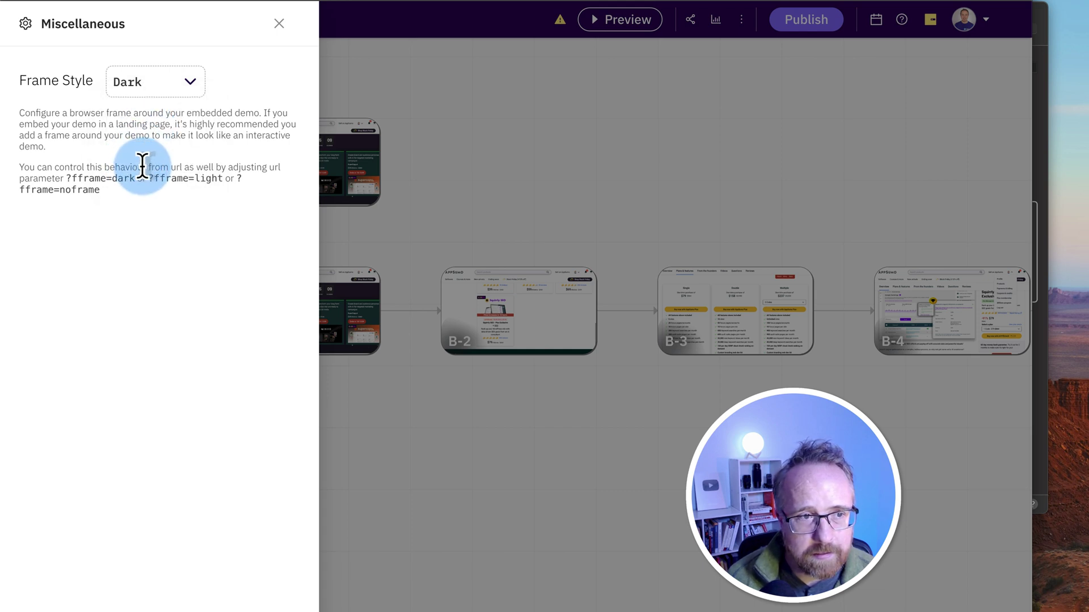
left_click_drag(181, 103, 242, 144)
left_click(244, 144)
left_click(753, 71)
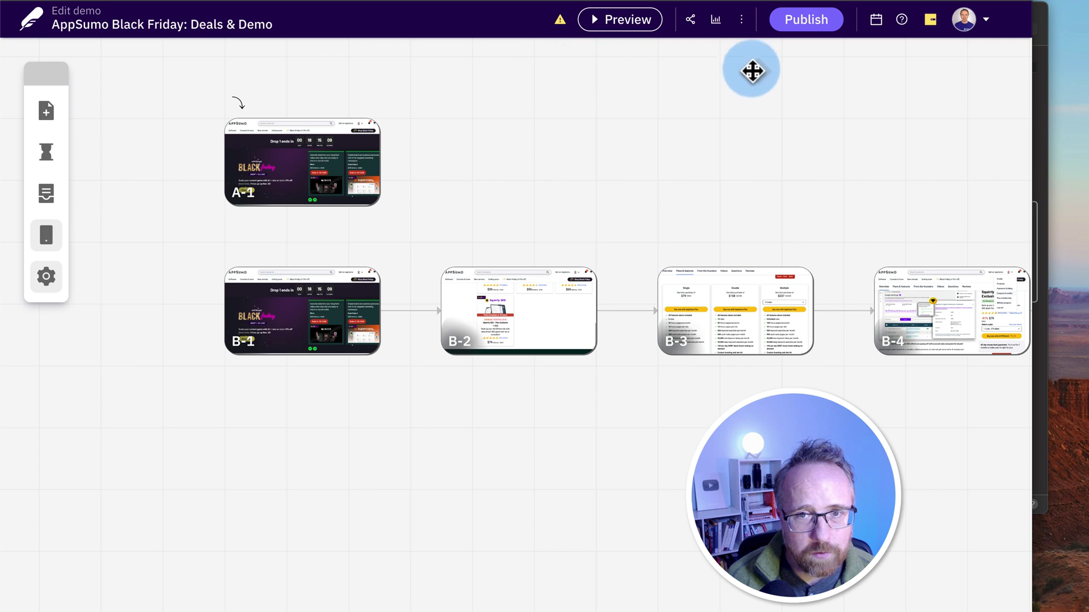
Publish the demo and copy its live URL for opening it in a new tab.
left_click(802, 28)
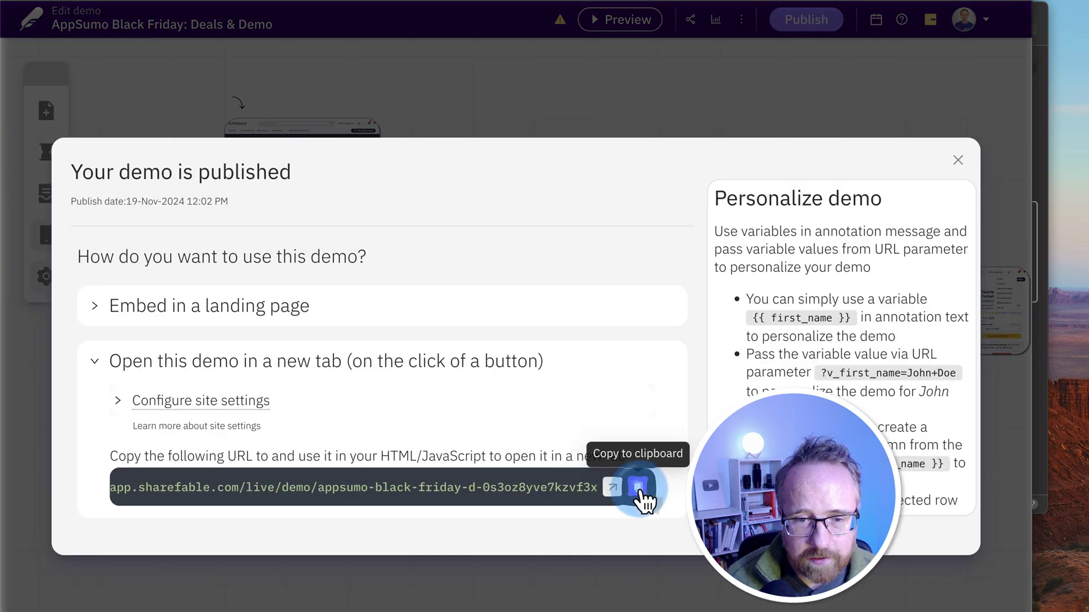
left_click(638, 489)
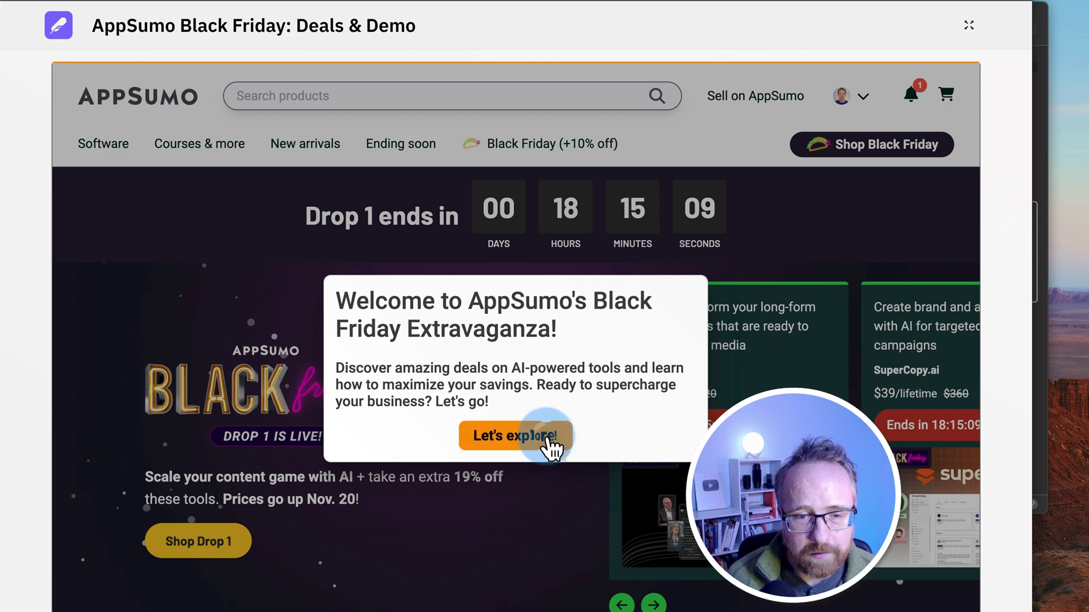
View the live demo, start its tour from the welcome message, and dismiss the publishing dialog.
left_click(548, 445)
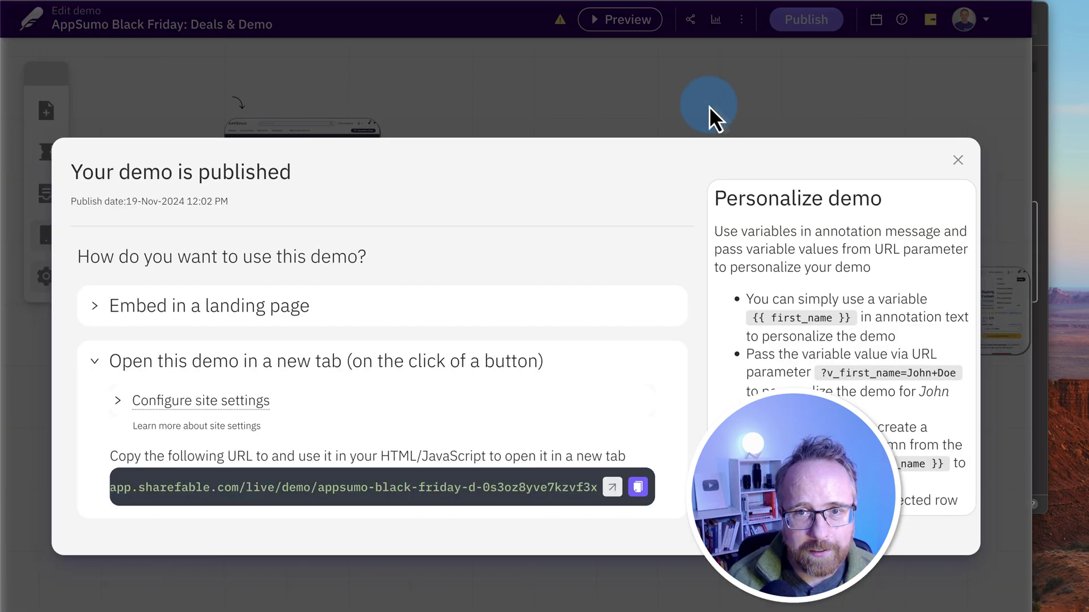
left_click(715, 118)
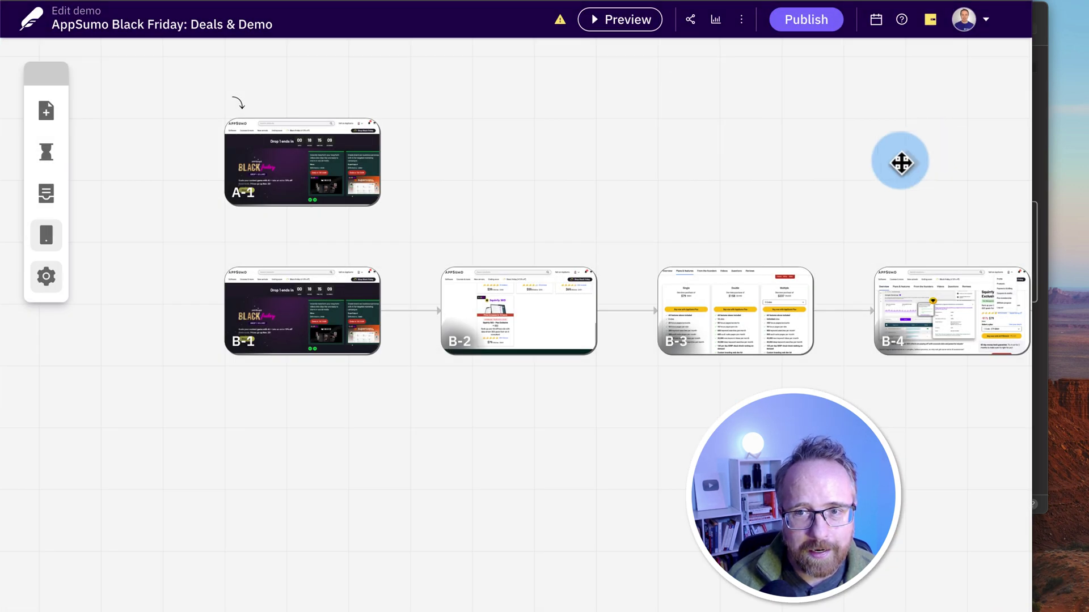
Make step B-1 the demo's entry point in its advanced annotation settings and return to the flow.
left_click(319, 320)
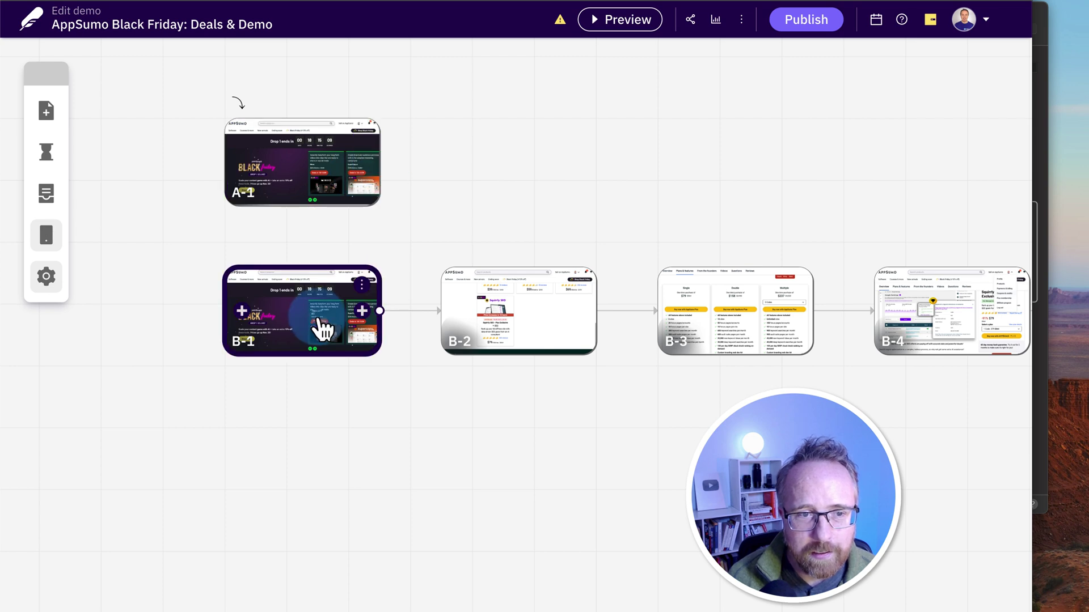
left_click(321, 327)
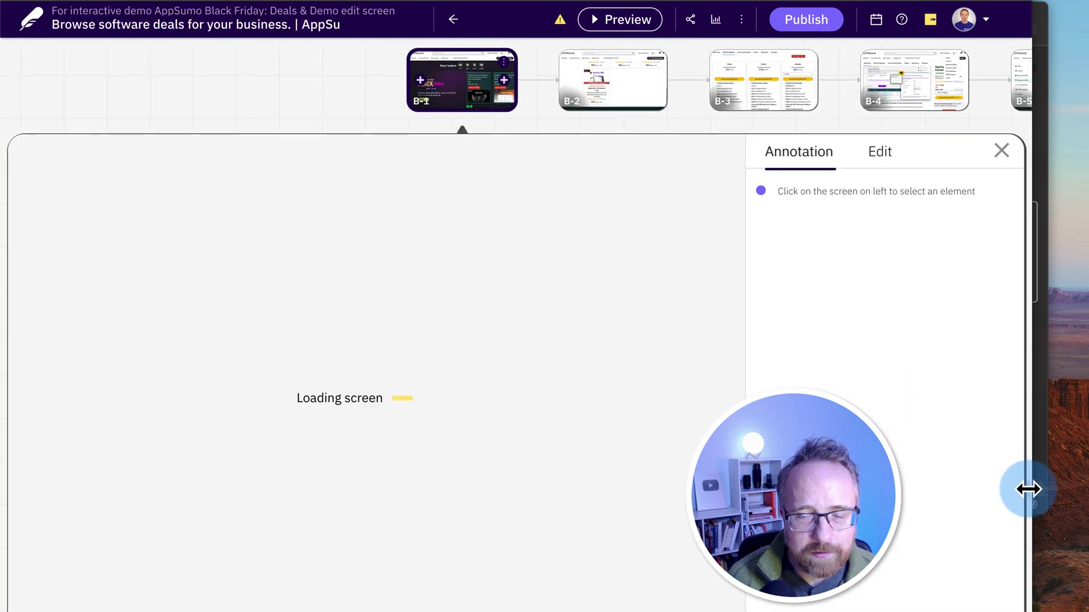
scroll(930, 583, "down", 3)
left_click(905, 602)
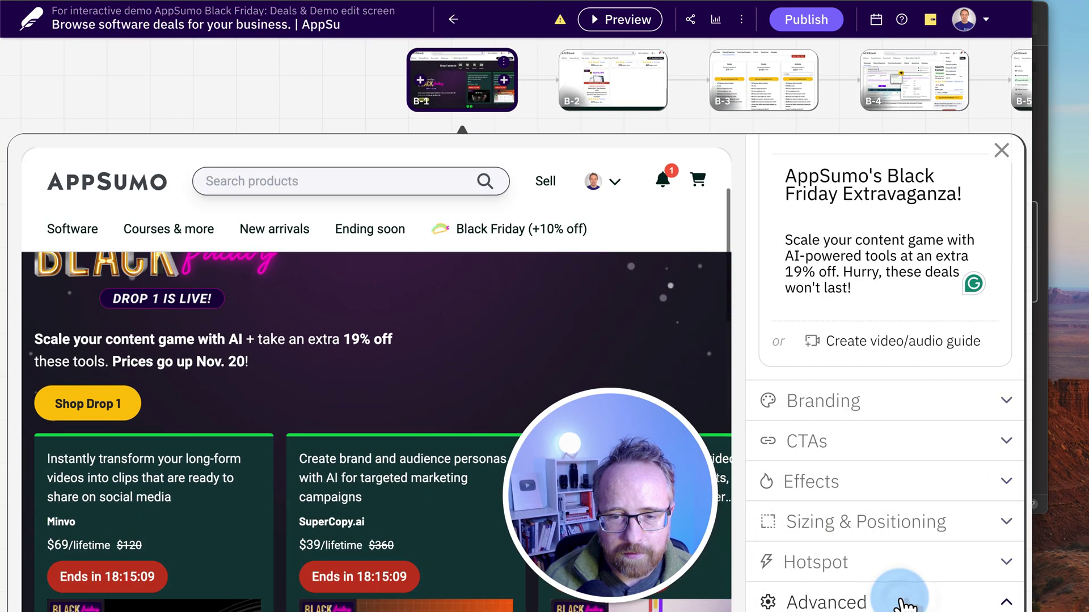
scroll(929, 555, "down", 3)
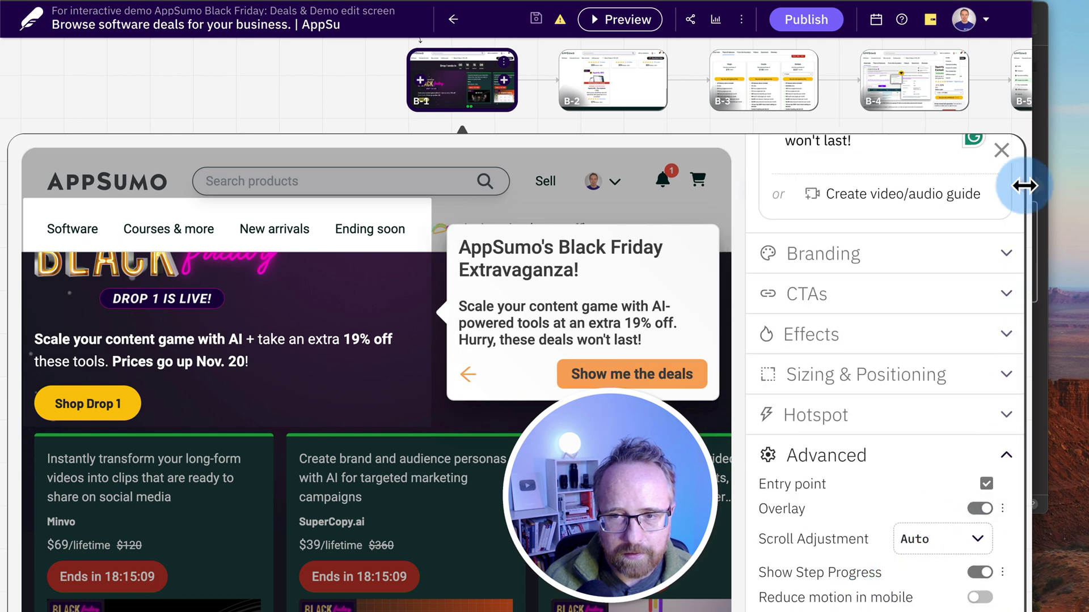
left_click(1001, 150)
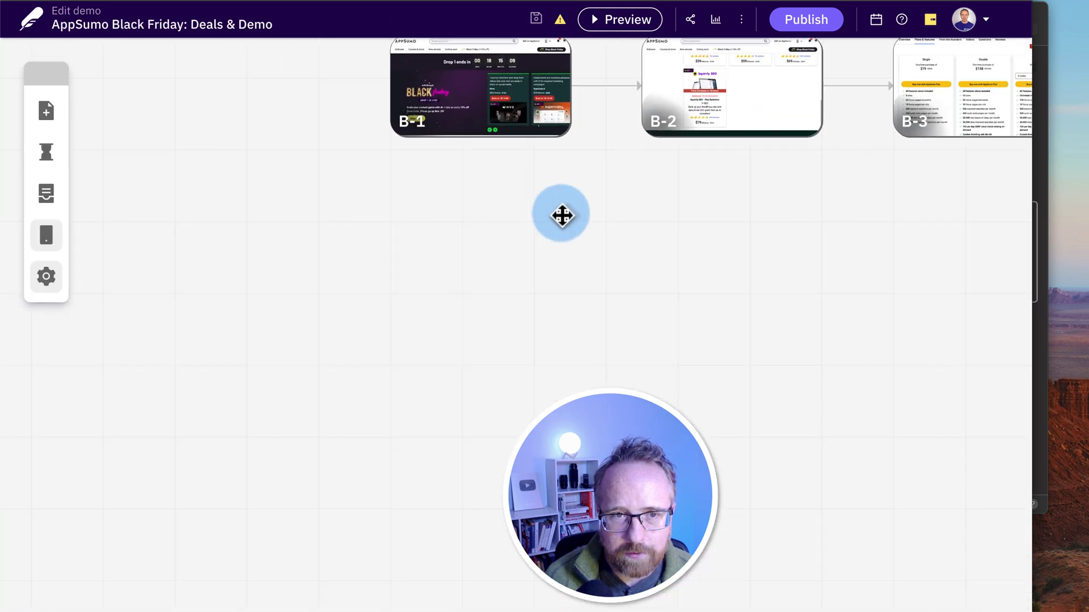
Check the entry point setting in the advanced options of the A-1 welcome step and return to the flow.
left_click(442, 246)
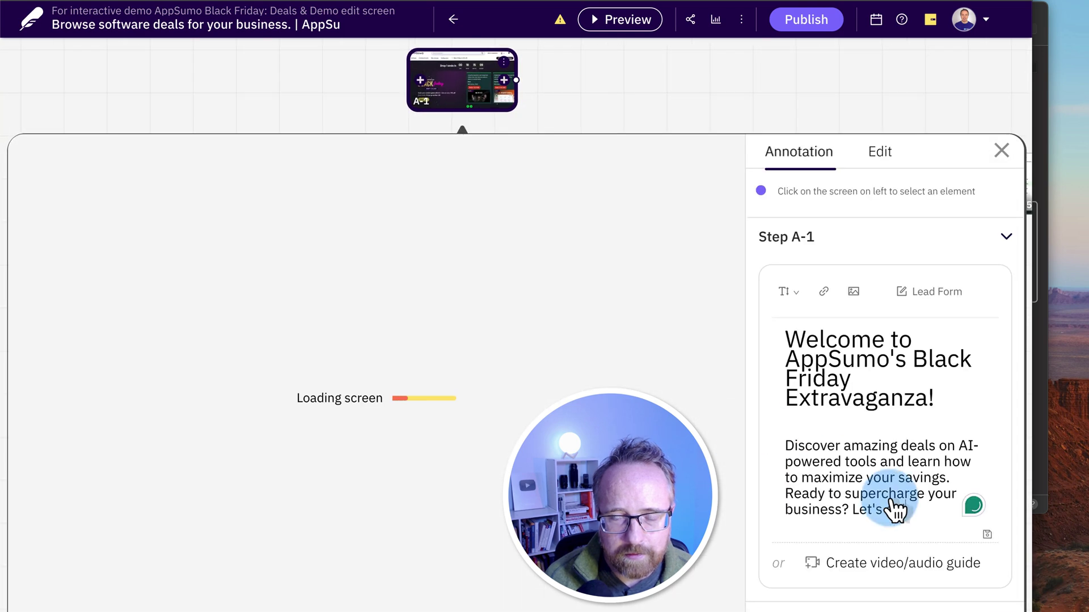
left_click(877, 598)
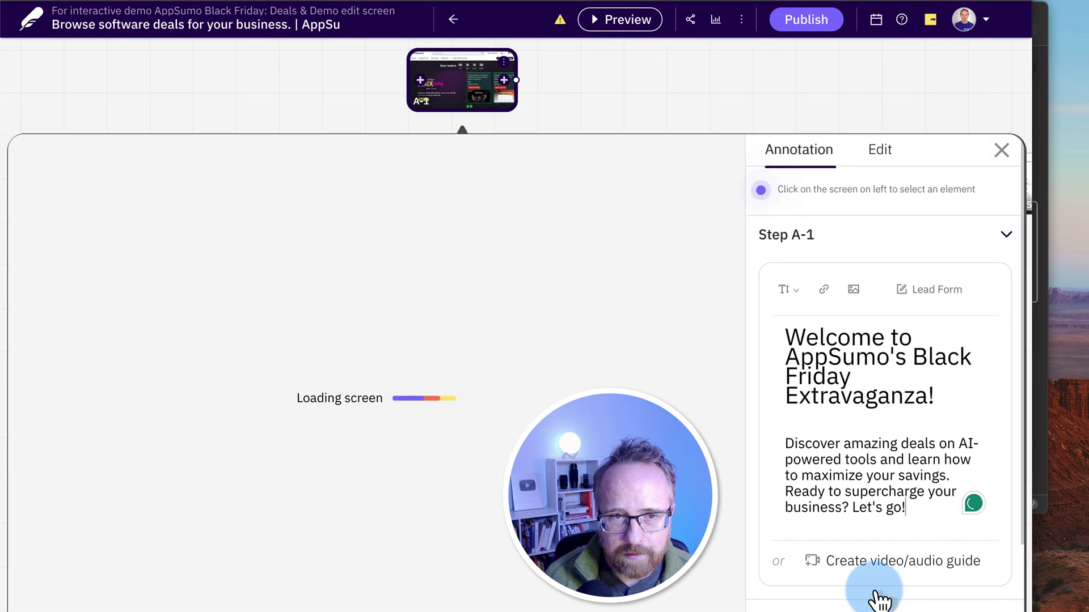
scroll(877, 600, "down", 3)
scroll(866, 606, "down", 1)
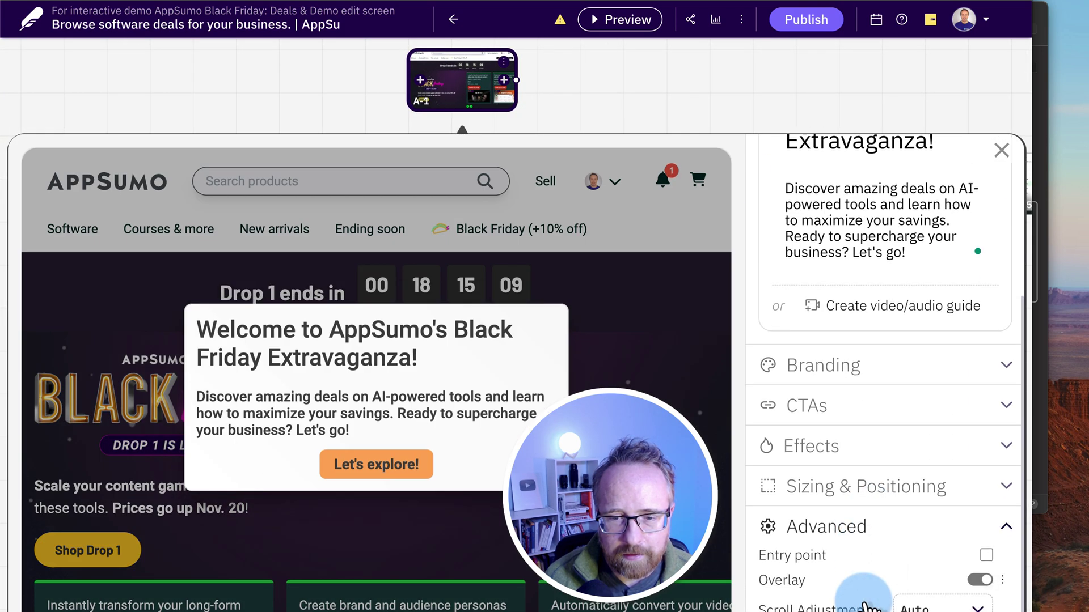
left_click(1002, 150)
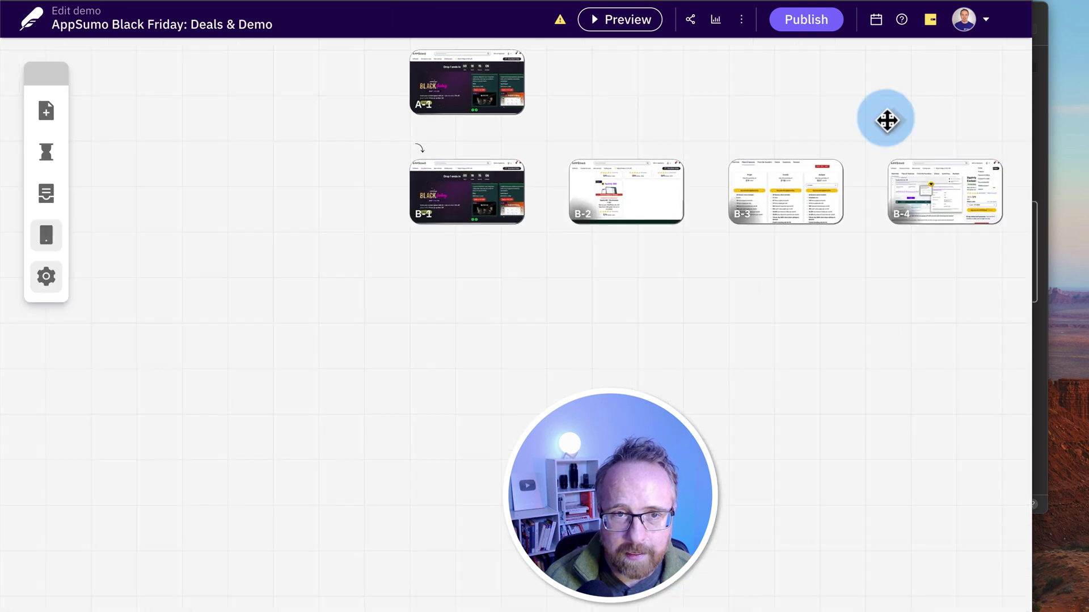
Preview the demo on mobile, advance the tour to the Double plan message, and return to editing.
left_click(47, 235)
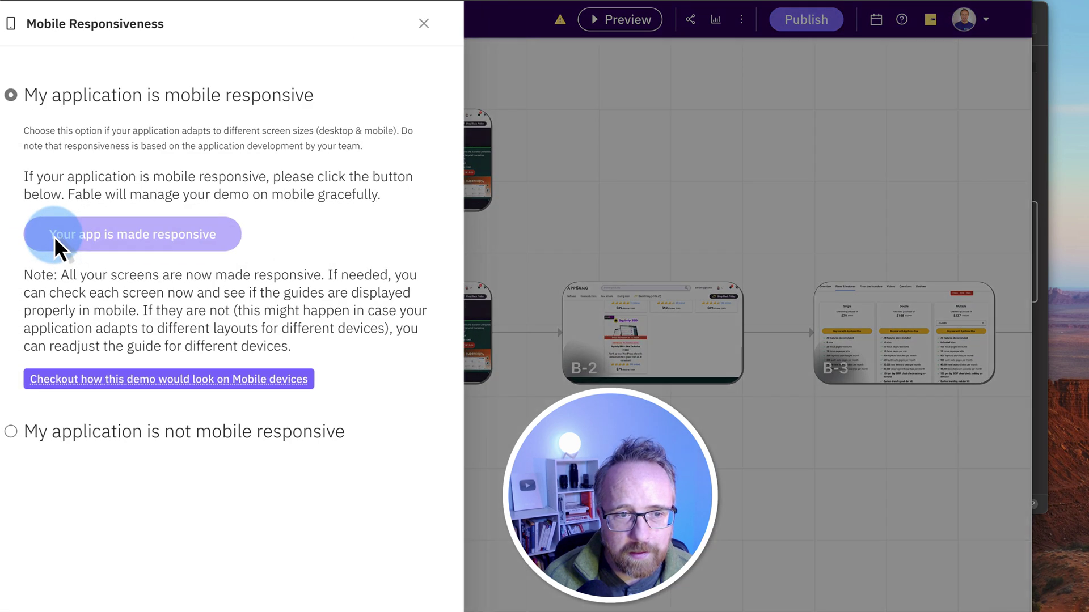
left_click(197, 389)
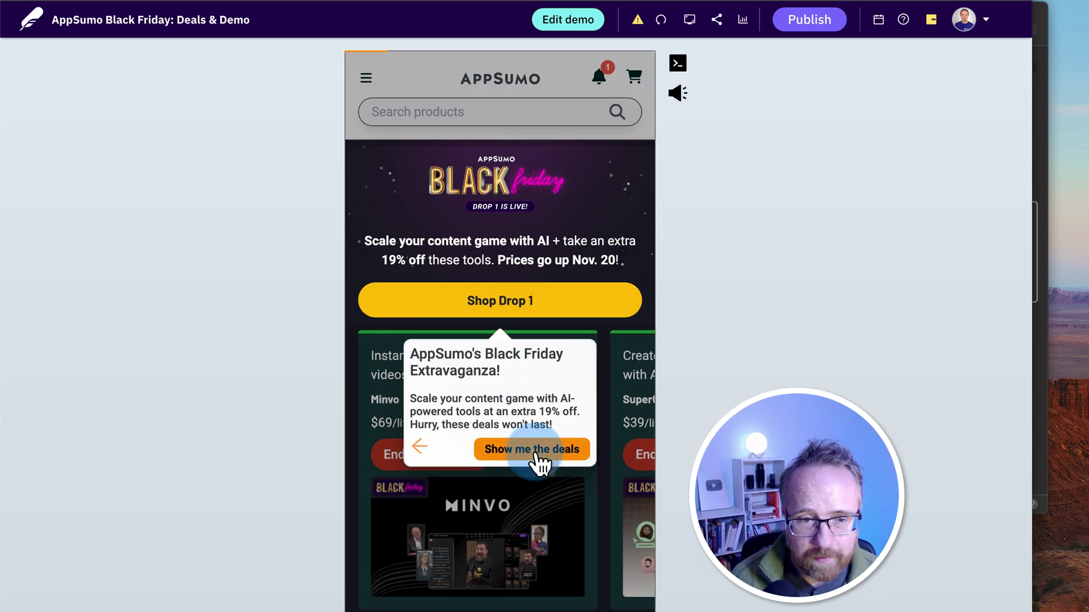
left_click(536, 451)
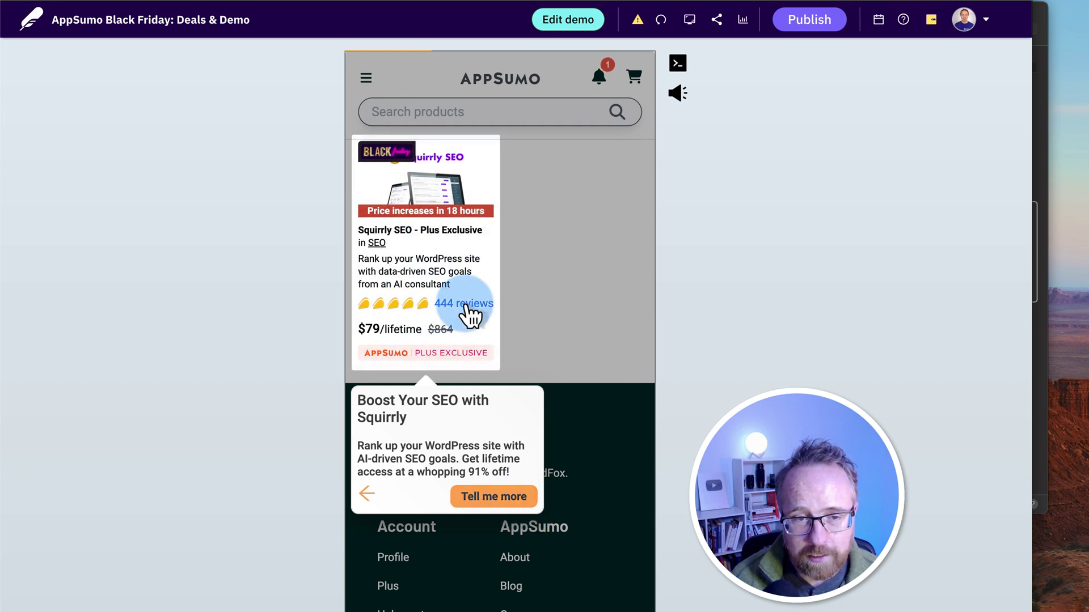
left_click(509, 498)
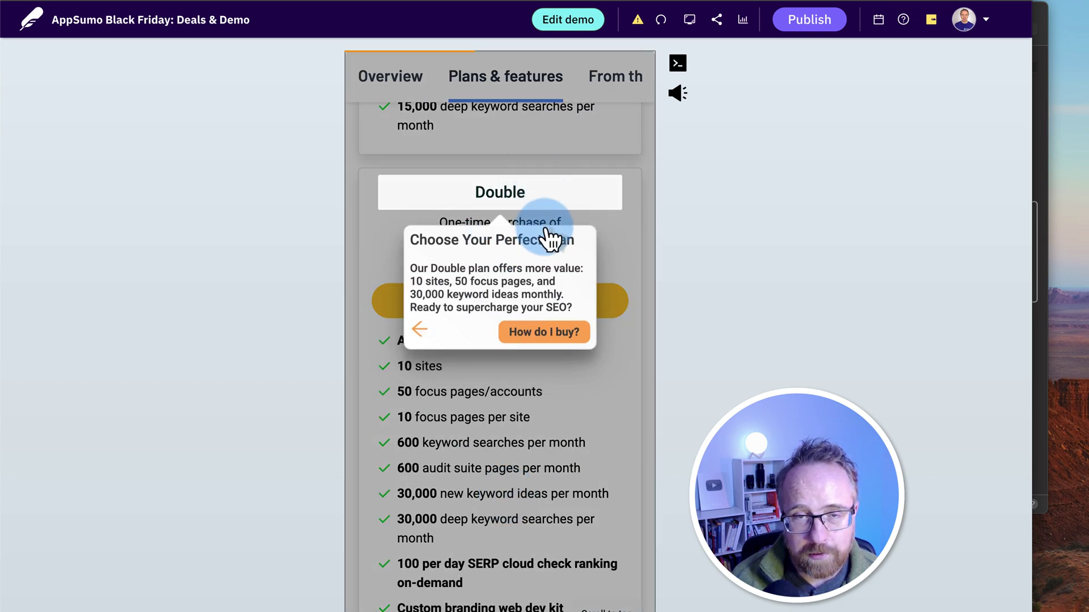
left_click(571, 28)
Republish the demo, open its live version, and replay the tour through the Squirrly SEO message.
left_click(815, 21)
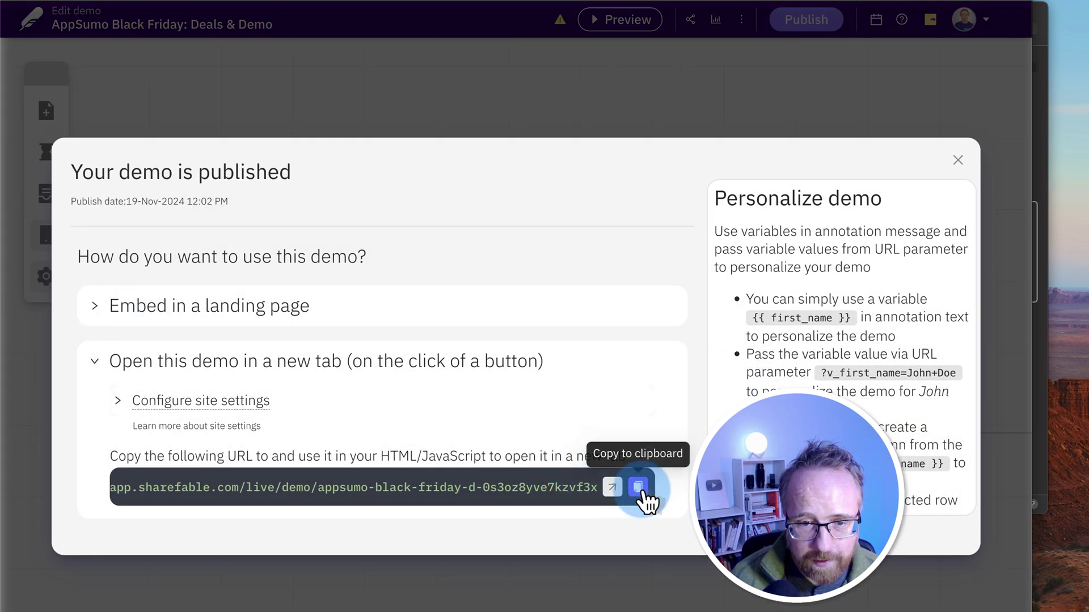
left_click(612, 488)
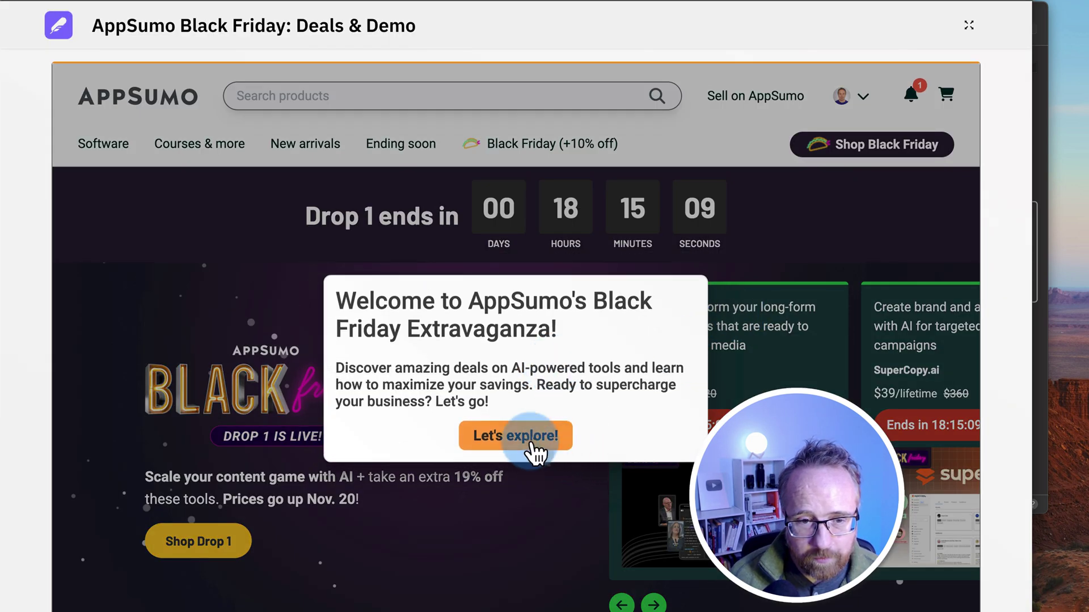
left_click(531, 442)
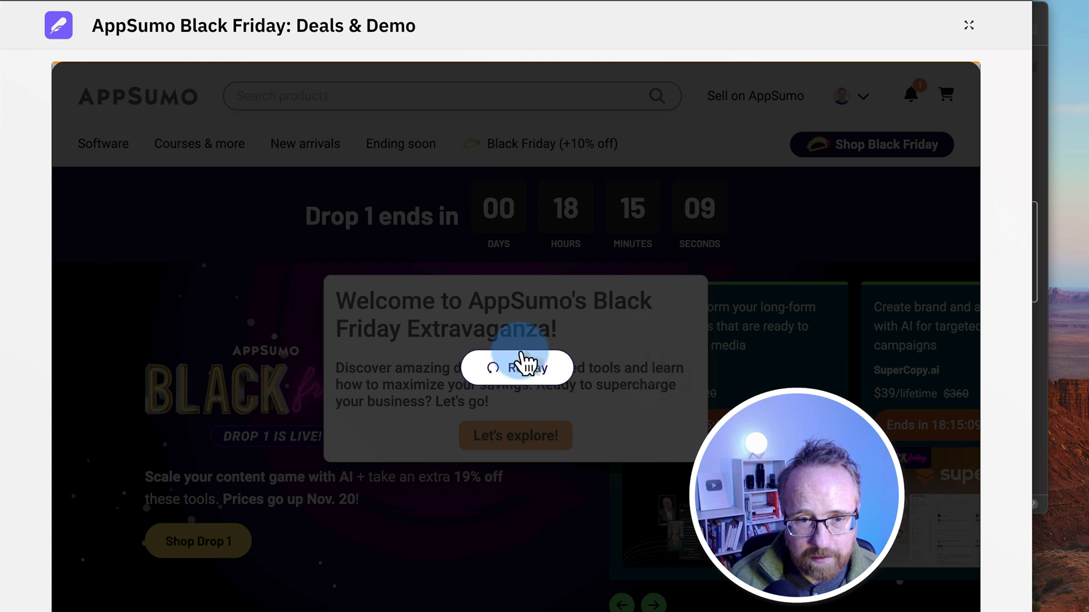
left_click(520, 363)
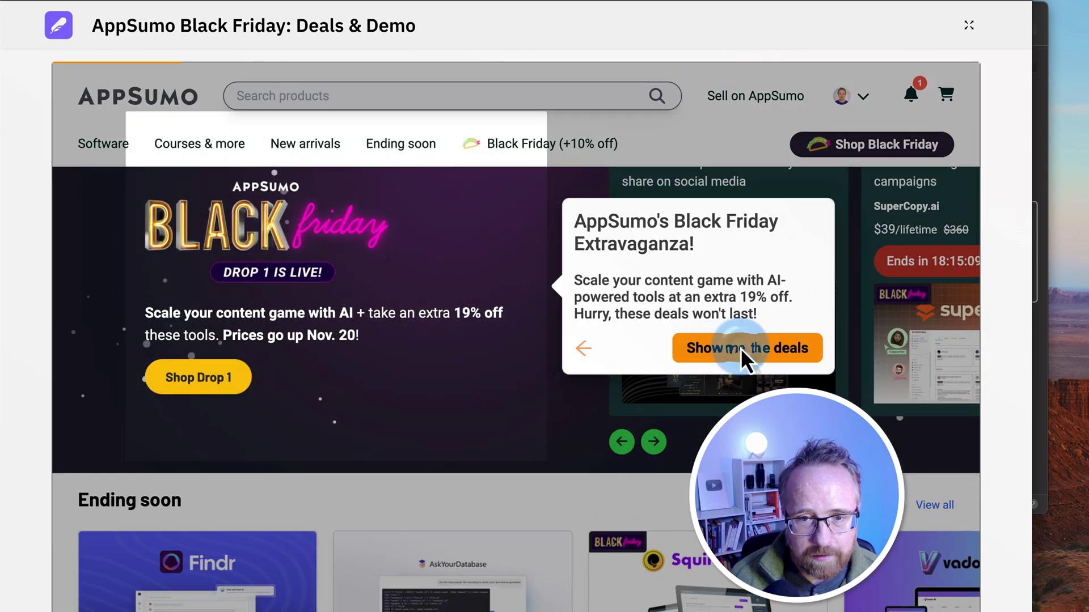
left_click(740, 350)
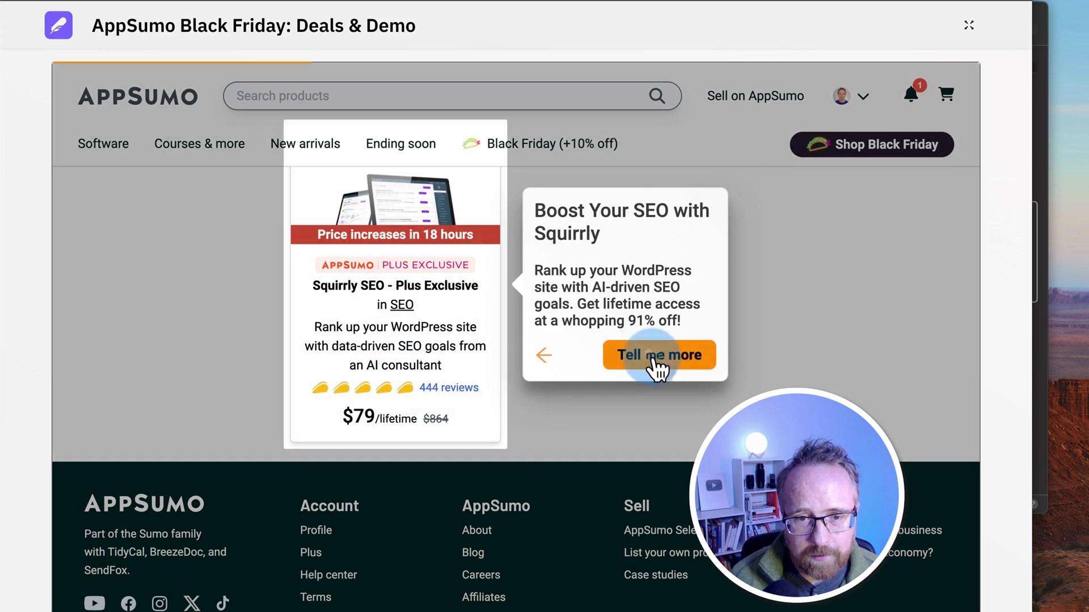
left_click(651, 356)
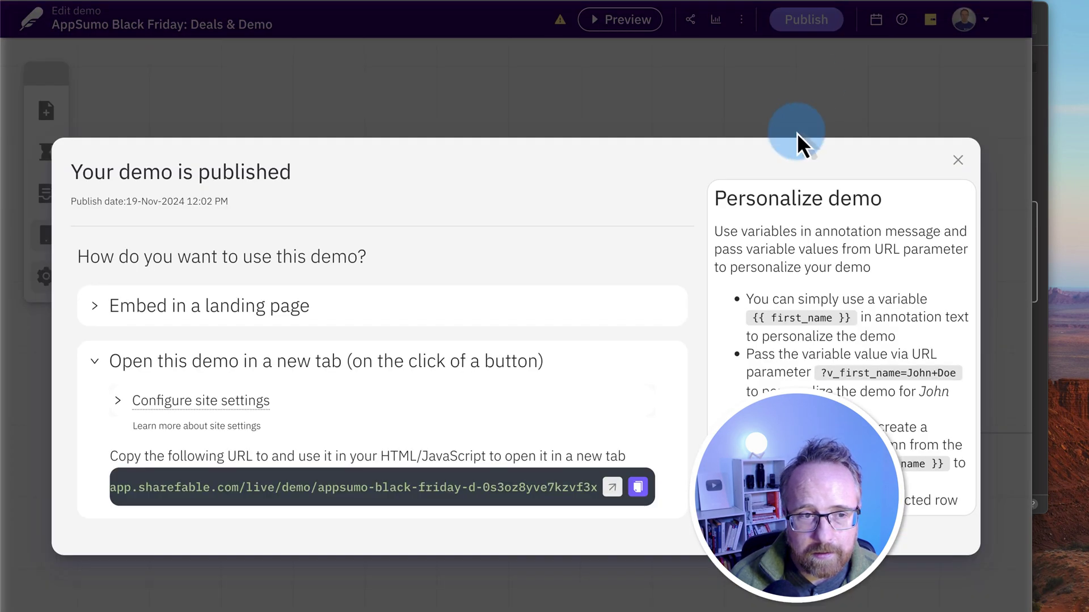
Show the iframe code for embedding the demo in a landing page and highlight it.
left_click(99, 313)
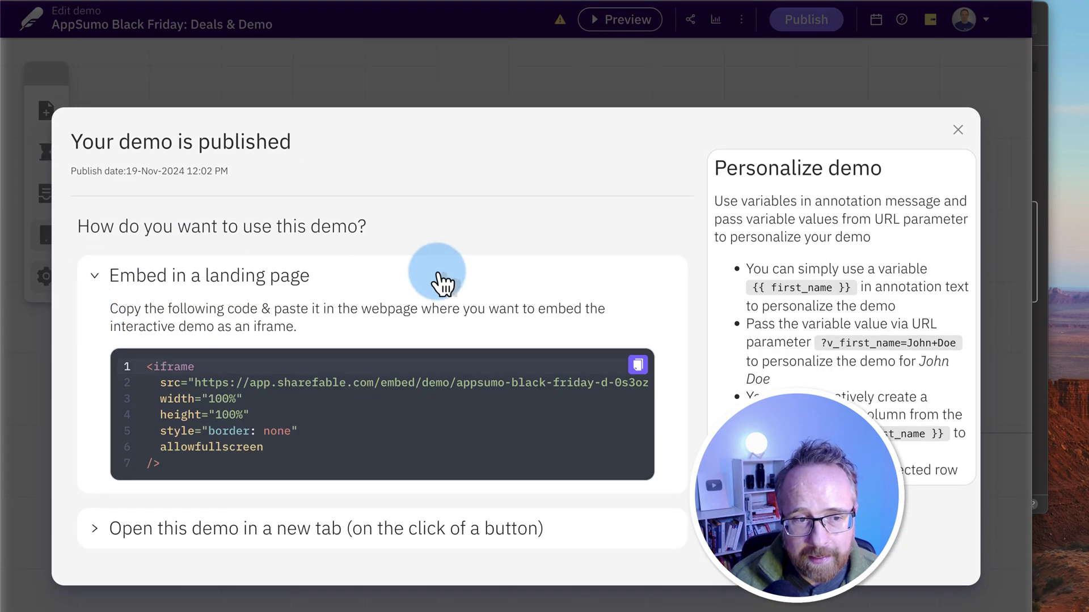
left_click(163, 430)
left_click_drag(162, 420, 110, 300)
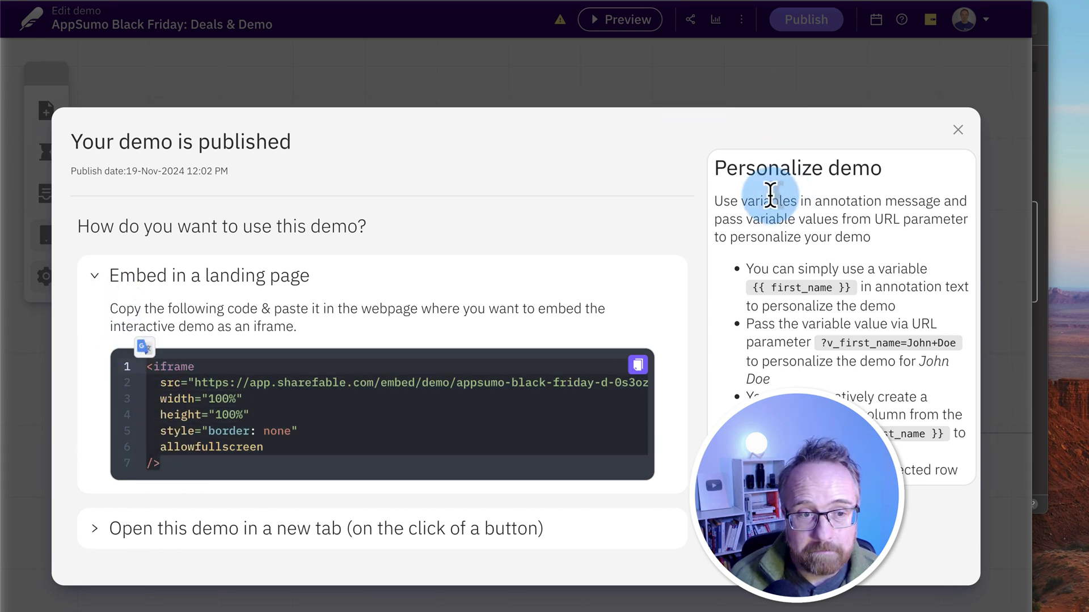
Copy the {{ first_name }} variable from the personalization instructions and dismiss the publishing dialog.
left_click_drag(718, 199, 750, 291)
key("ctrl+c")
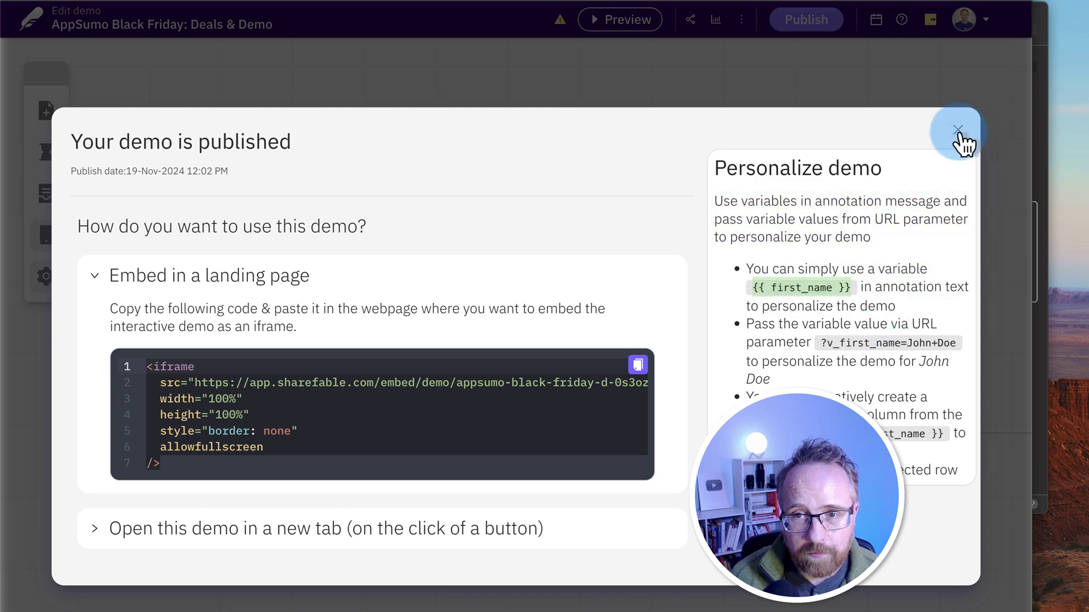
left_click(958, 130)
Start step B-1's annotation body with the {{ first_name }} variable and a comma, followed by lowercase "scale", and close the annotation editor.
scroll(467, 404, "down", 5)
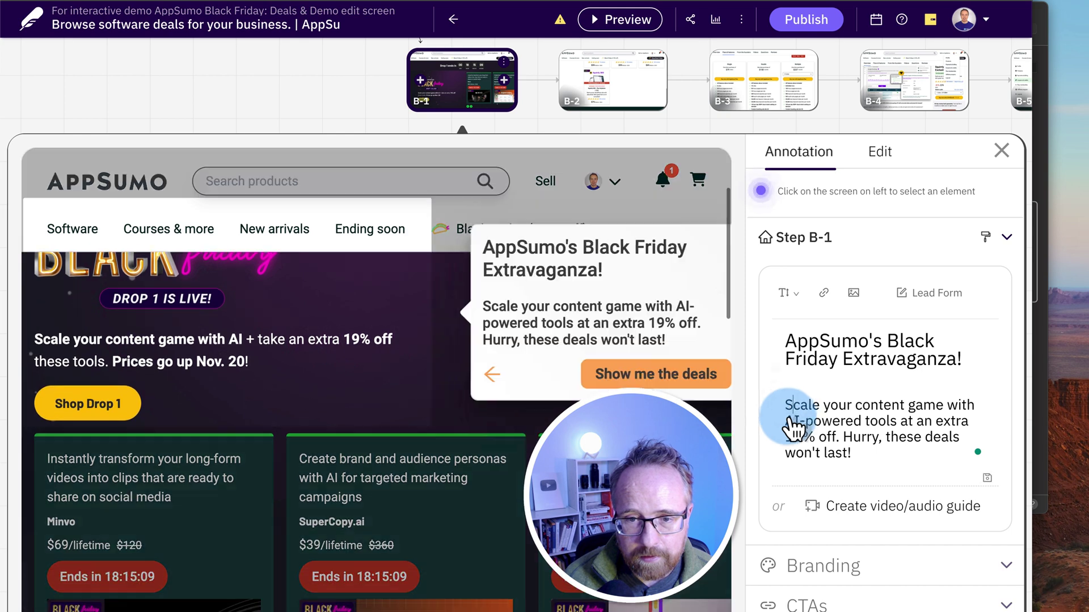
left_click(788, 412)
key("ctrl+v")
type(",")
key("Delete")
type("s")
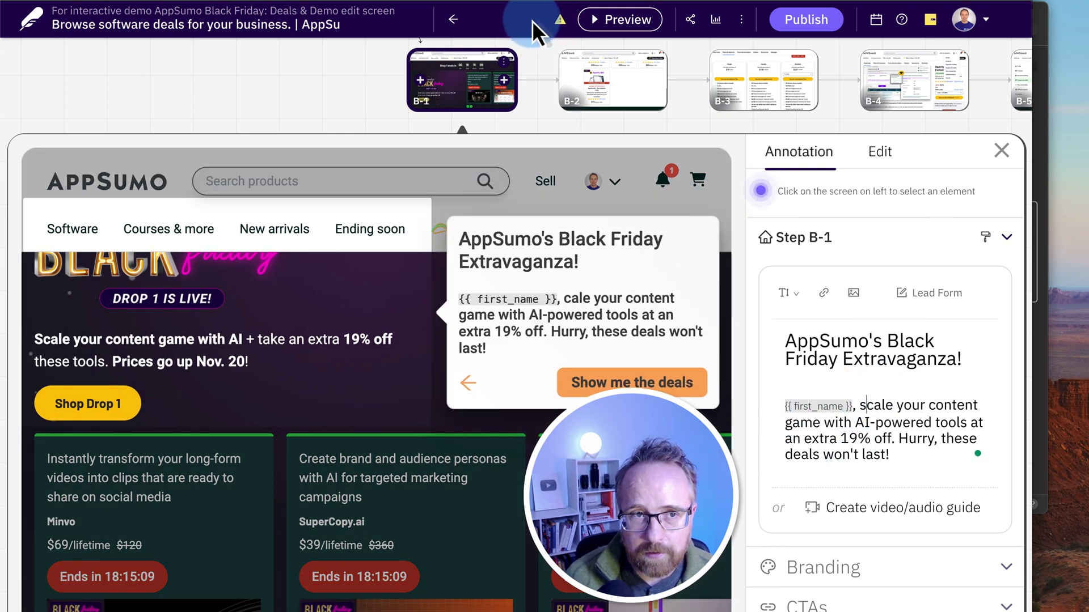
left_click(1001, 151)
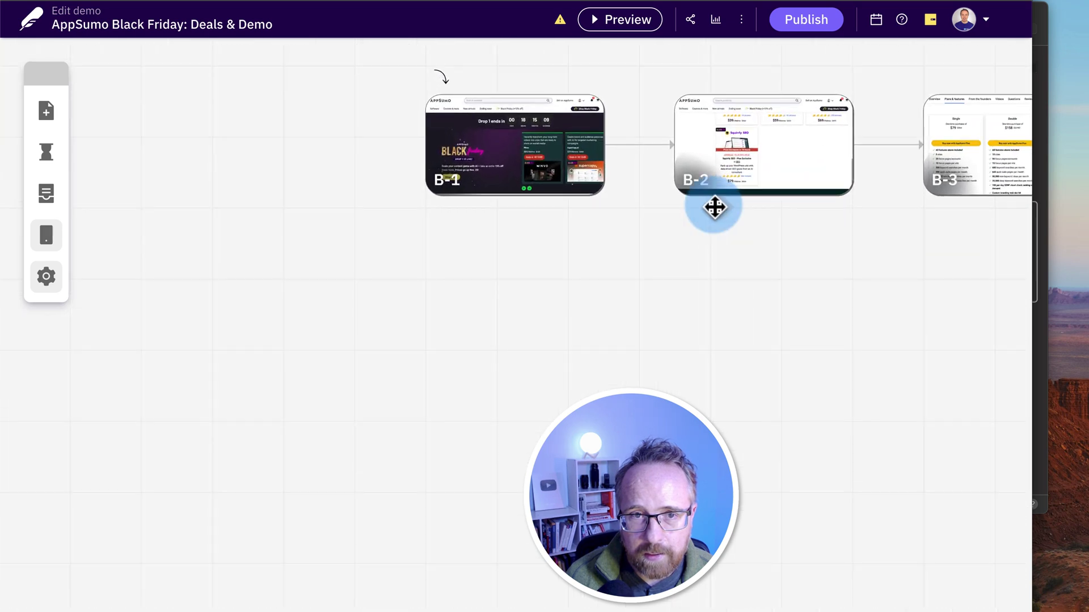
Publish the personalized demo and copy its URL for opening in a new tab.
left_click(803, 23)
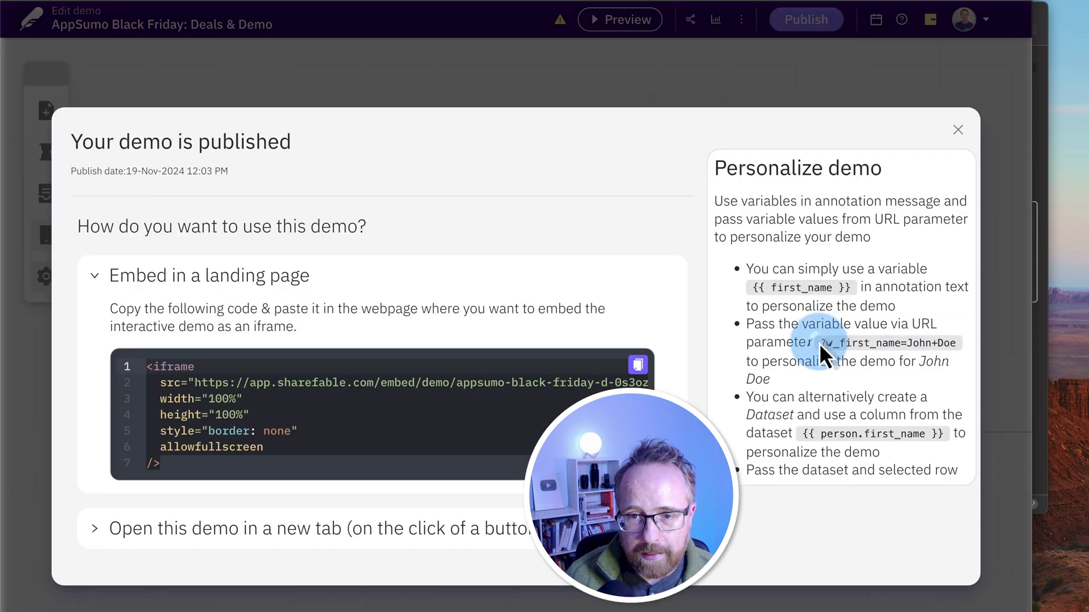
left_click(563, 534)
left_click(638, 490)
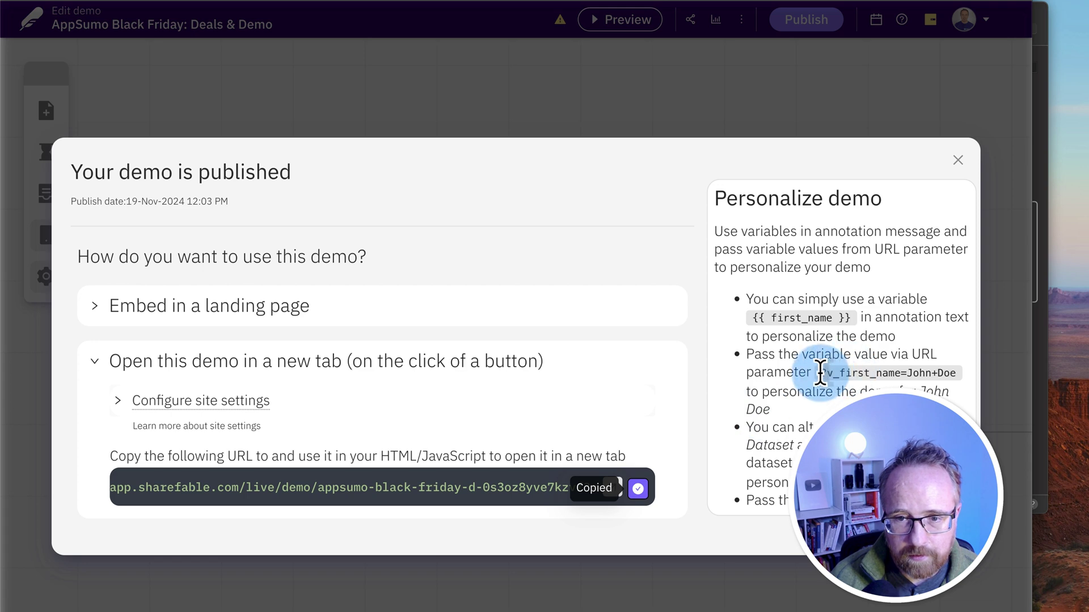
Open the live demo URL in a new browser tab with the v_first_name parameter set to a sample first name, and highlight the personalized greeting.
left_click_drag(823, 372, 956, 372)
key("super+t")
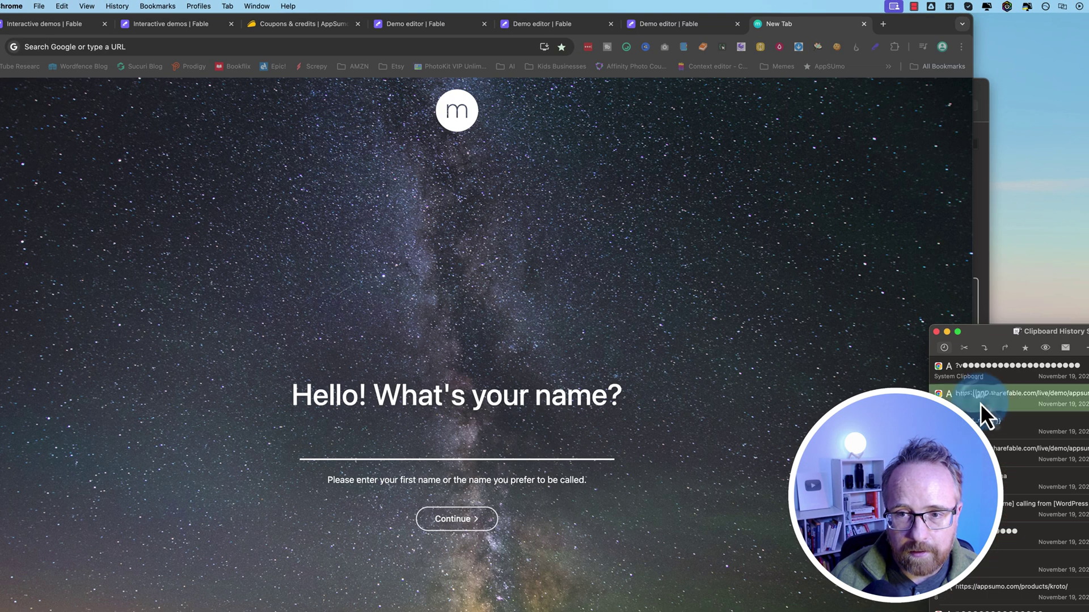
left_click(980, 403)
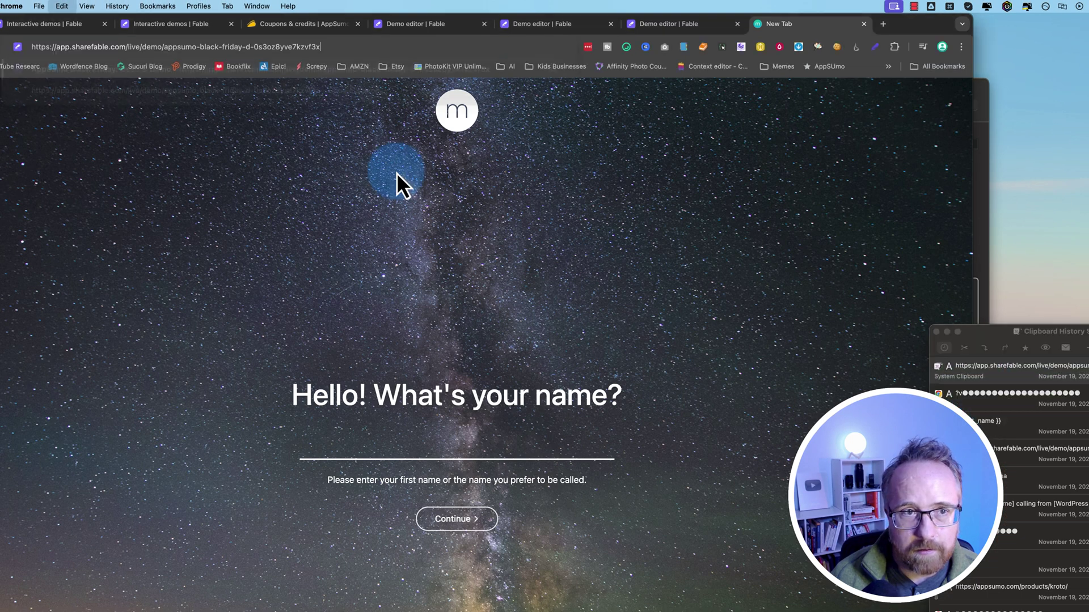
left_click(1002, 396)
left_click(924, 327)
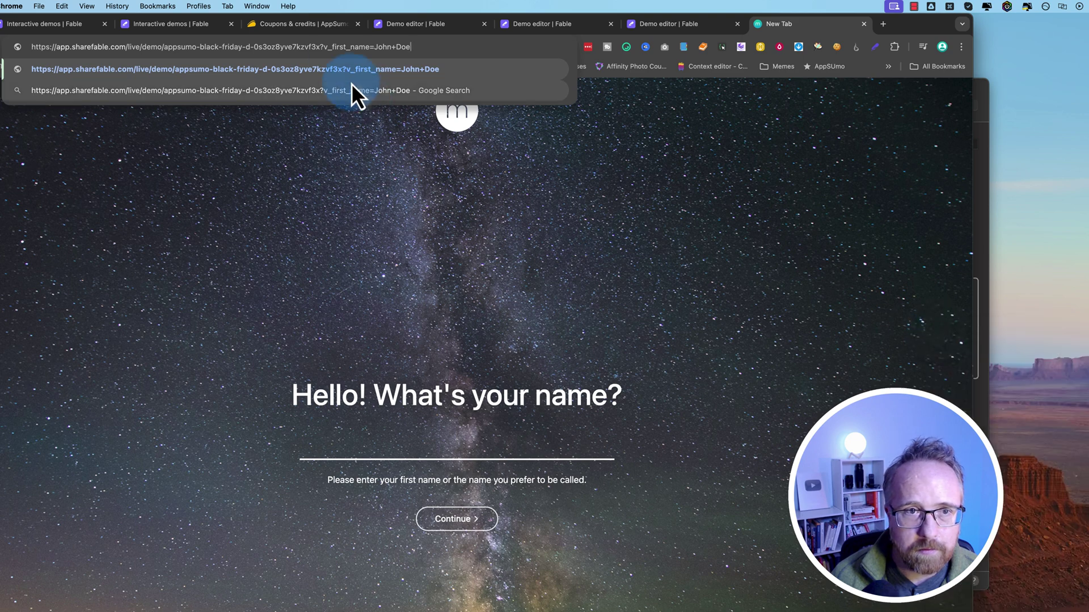
left_click_drag(375, 46, 448, 50)
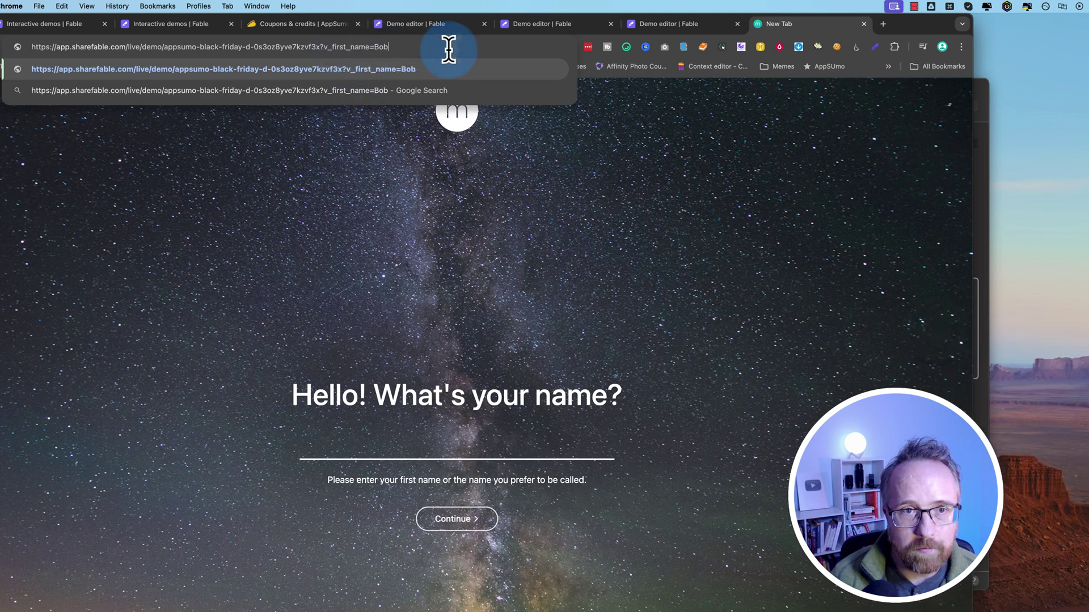
key("Return")
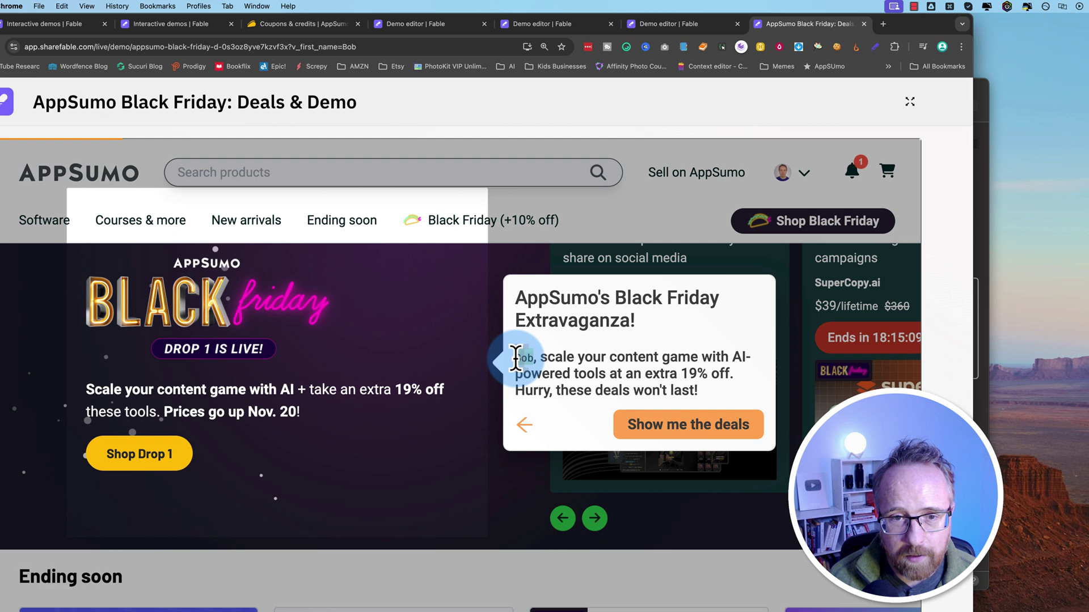
left_click_drag(514, 358, 545, 356)
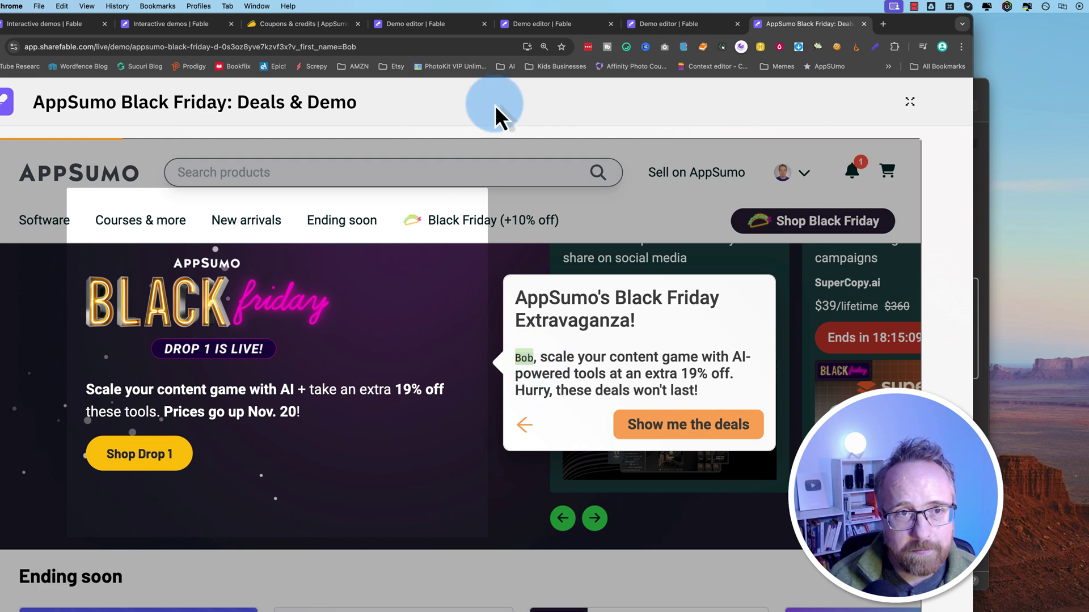
Return to the demo editor, dismiss the publishing dialog, and open step B-1's annotation.
left_click(667, 24)
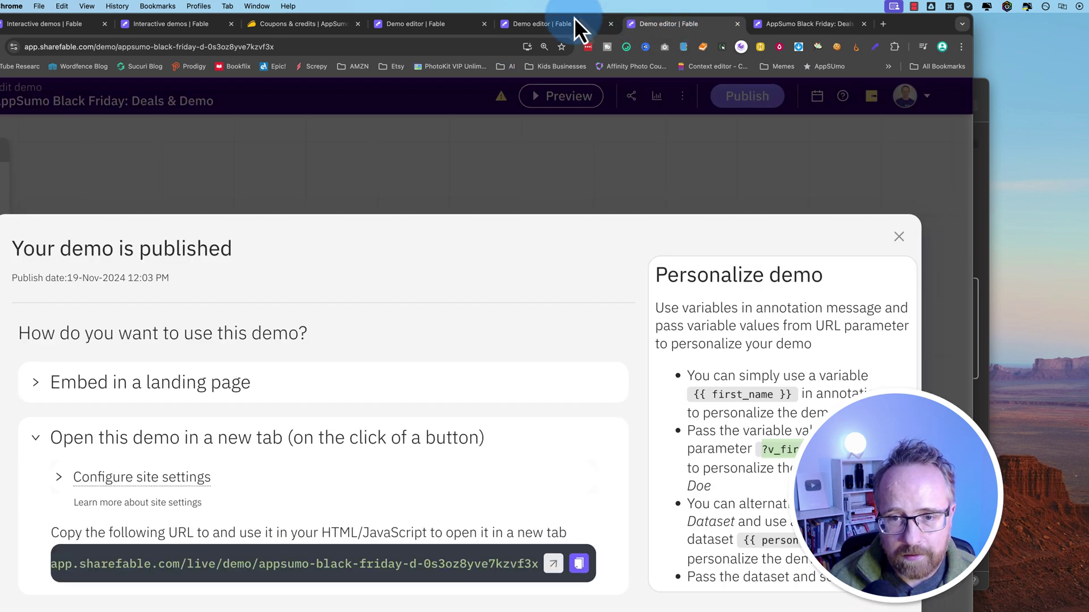
left_click(898, 237)
left_click(335, 511)
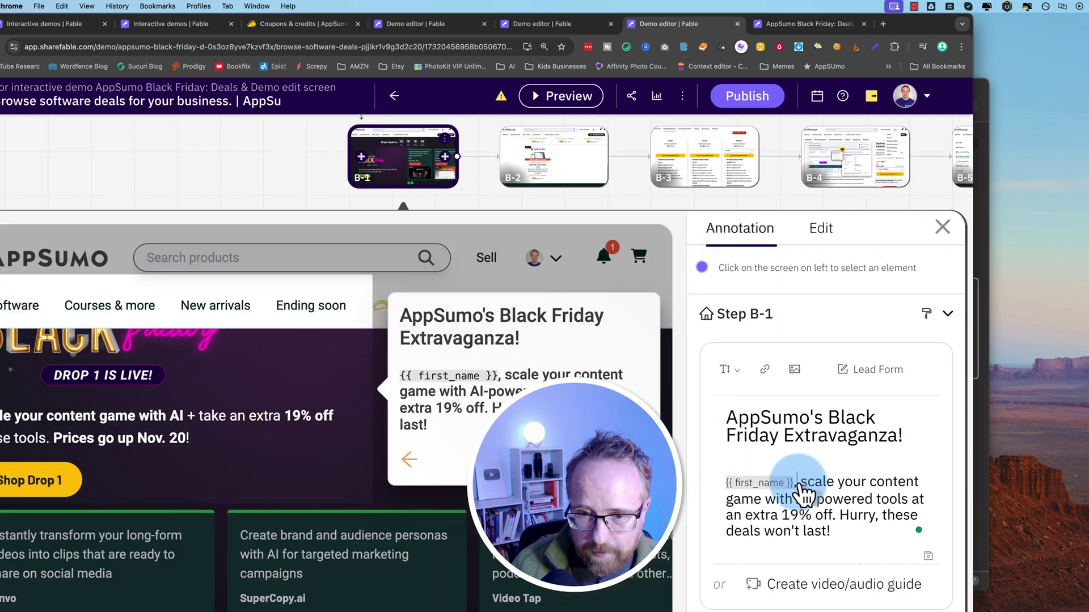
Replace the code-formatted variable in step B-1's annotation body with plain-text {{ first_name }} followed by a comma.
left_click(730, 486)
left_click(799, 485)
type("{{")
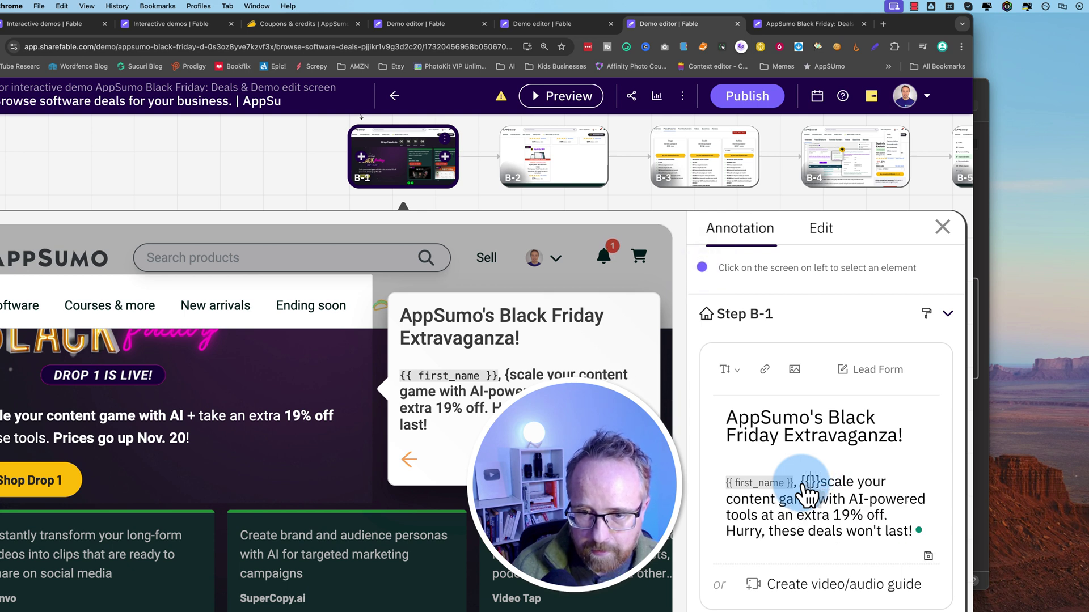
type(" first_name }},")
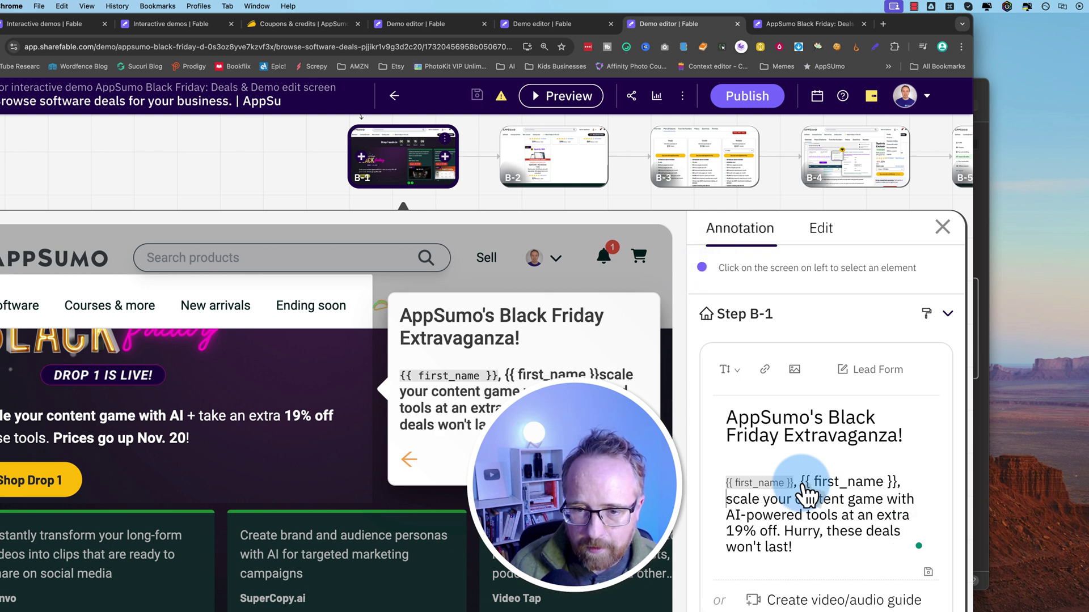
key("BackSpace")
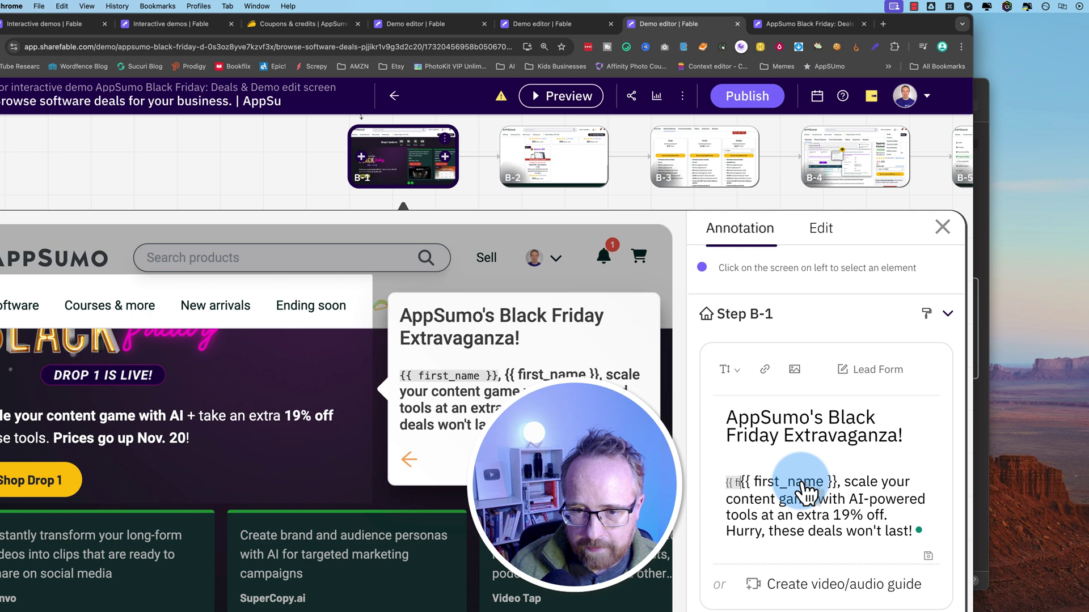
Return to the live demo and reload it with the v_first_name parameter set to a different sample first name.
left_click(805, 24)
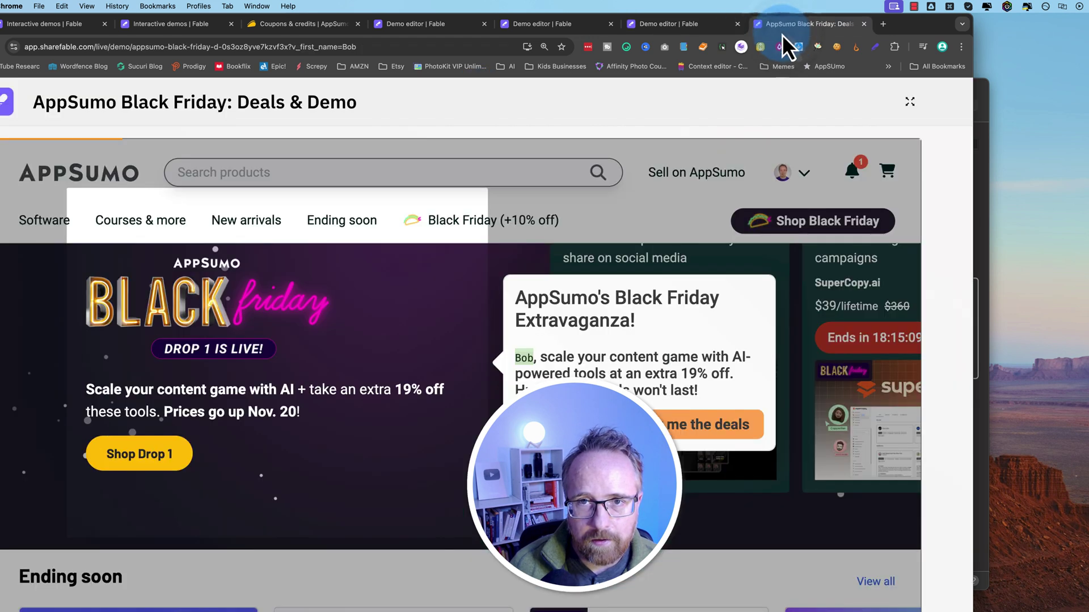
left_click(440, 47)
type("?v_first_name=Bob")
key("Return")
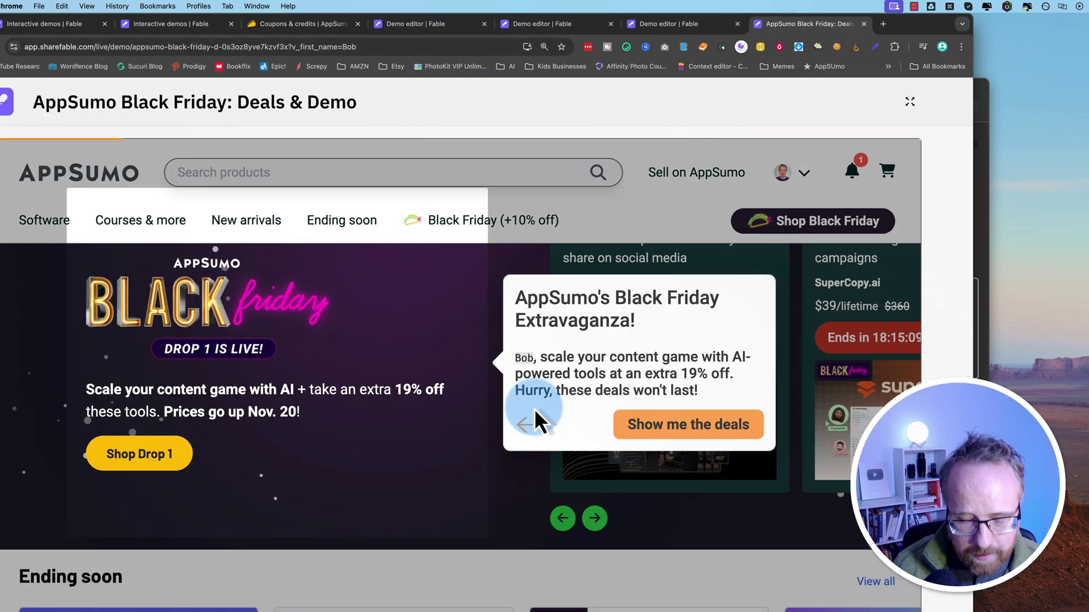
left_click(534, 410)
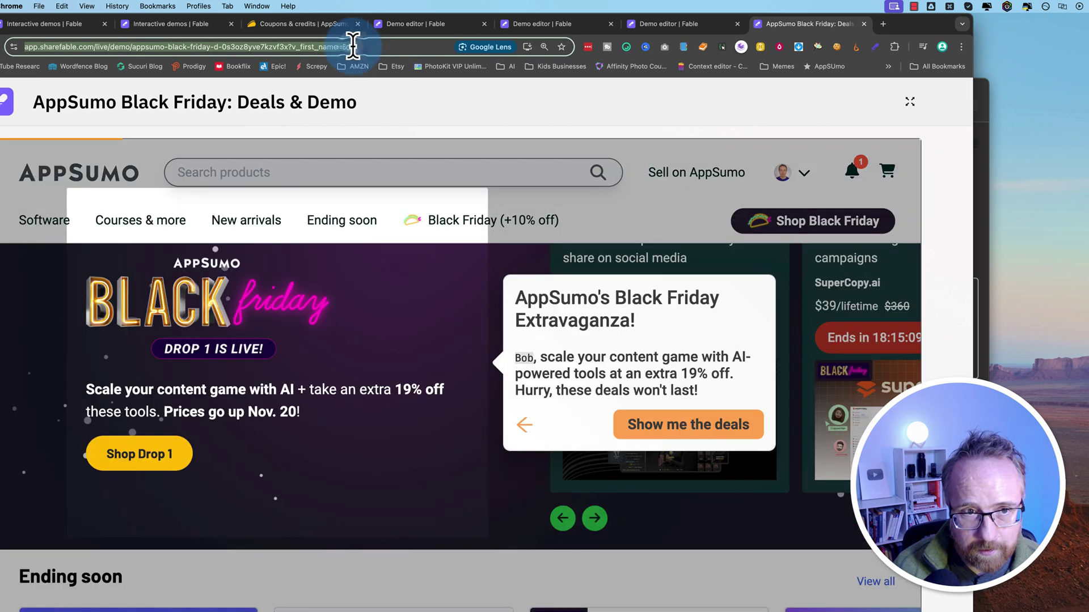
double_click(384, 46)
type("Frank")
key("Return")
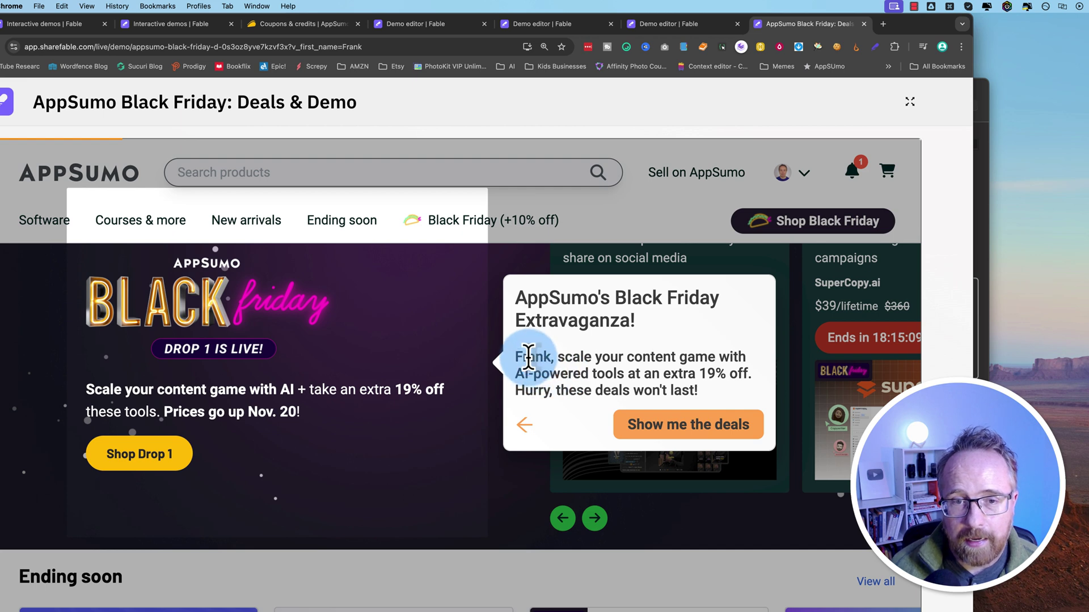
Go back to the demo editor showing step B-1 and close its annotation editor.
left_click(576, 26)
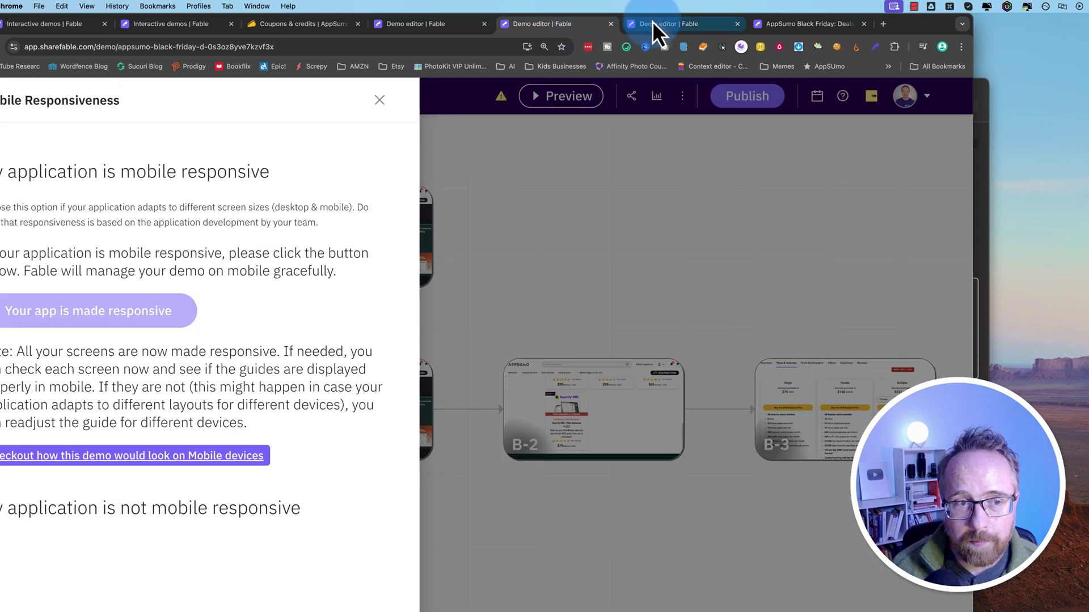
left_click(655, 22)
left_click(897, 236)
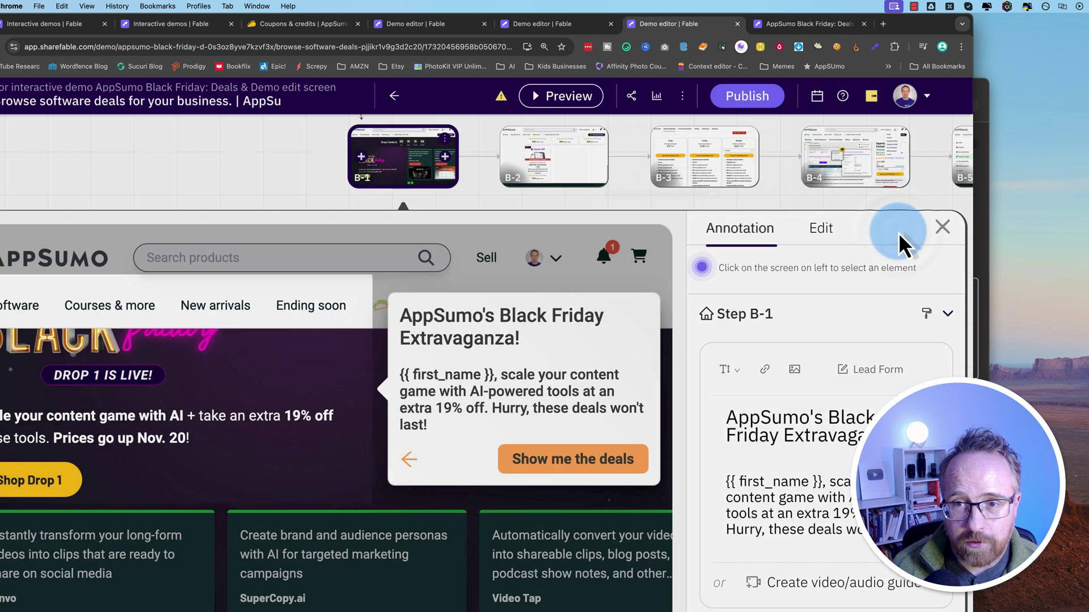
left_click(744, 487)
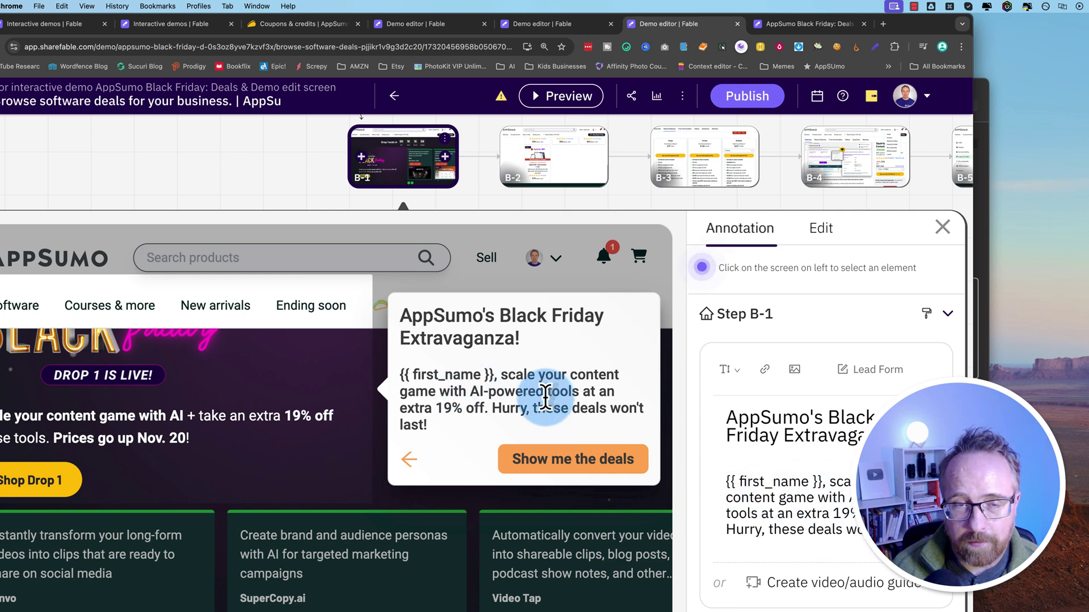
left_click(943, 227)
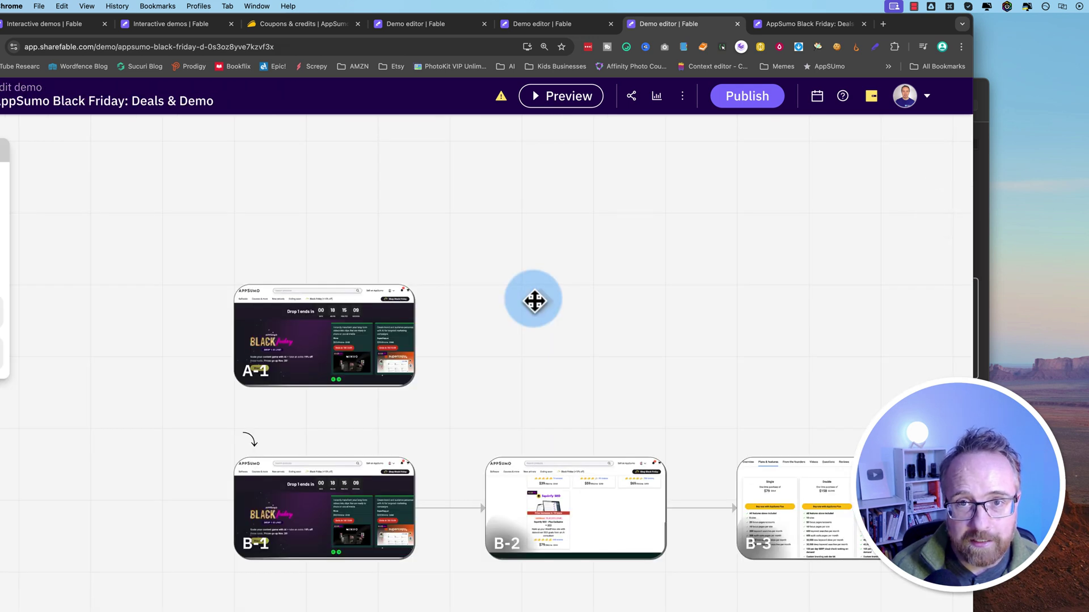
Create a module named AppSumo Site Nav under the heading Chapters, with B-1 as its starting screen.
scroll(244, 251, "down", 5)
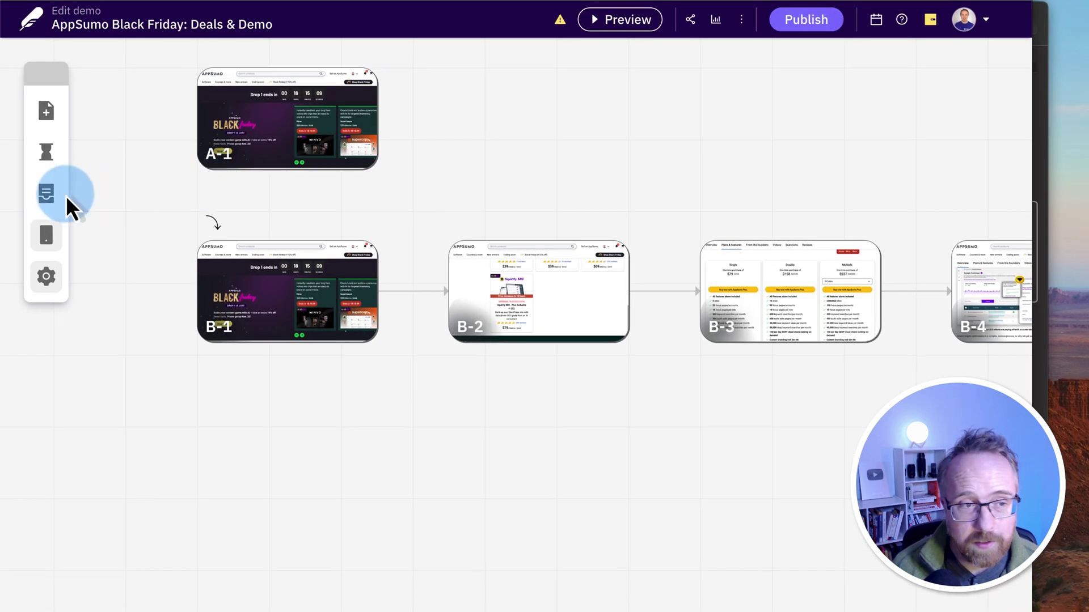
left_click(49, 196)
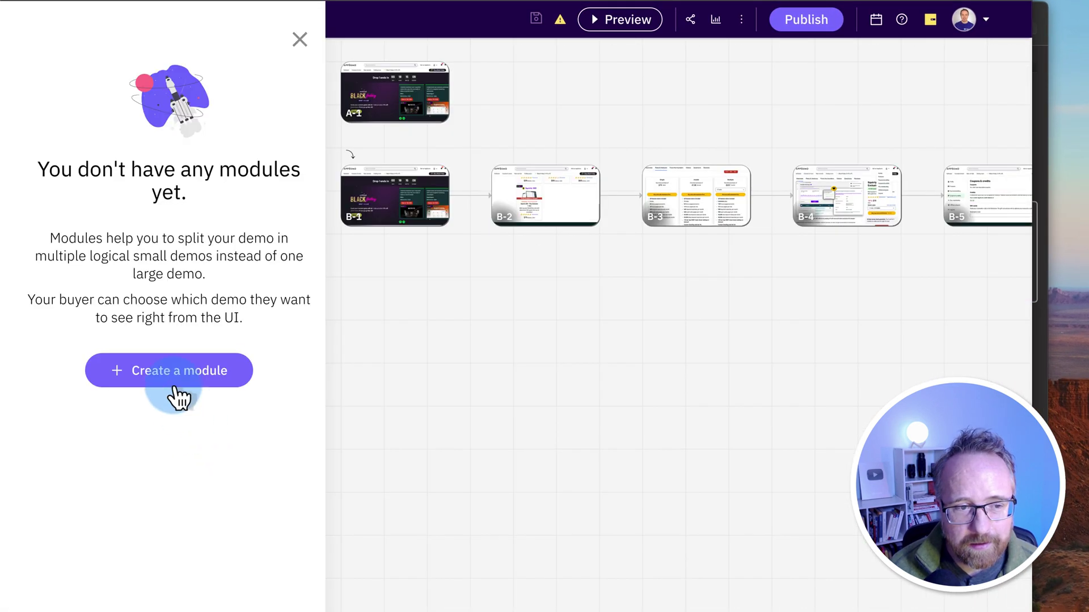
left_click(175, 386)
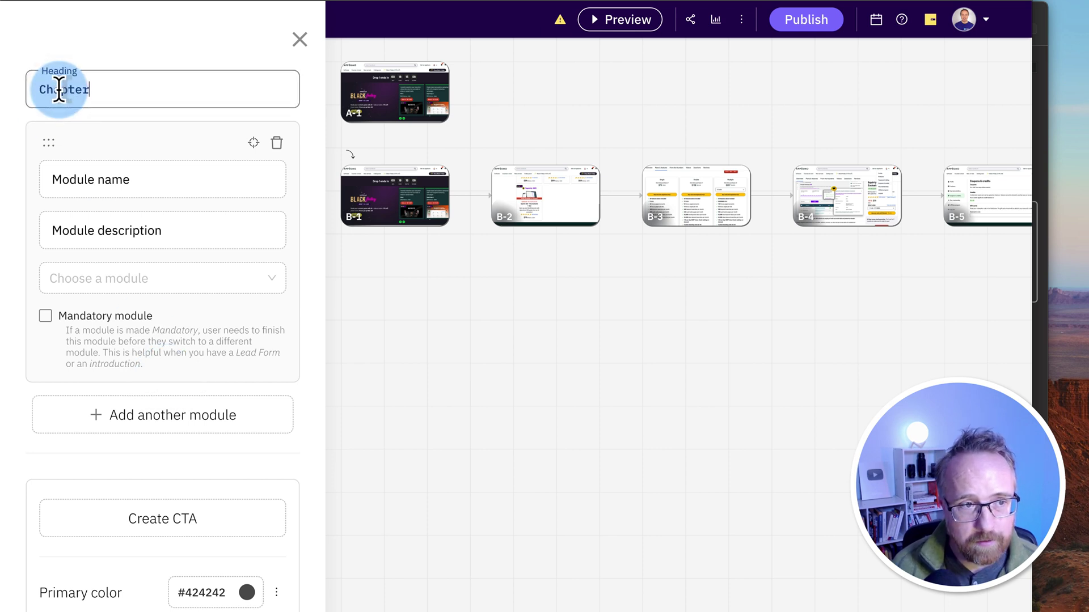
left_click(107, 176)
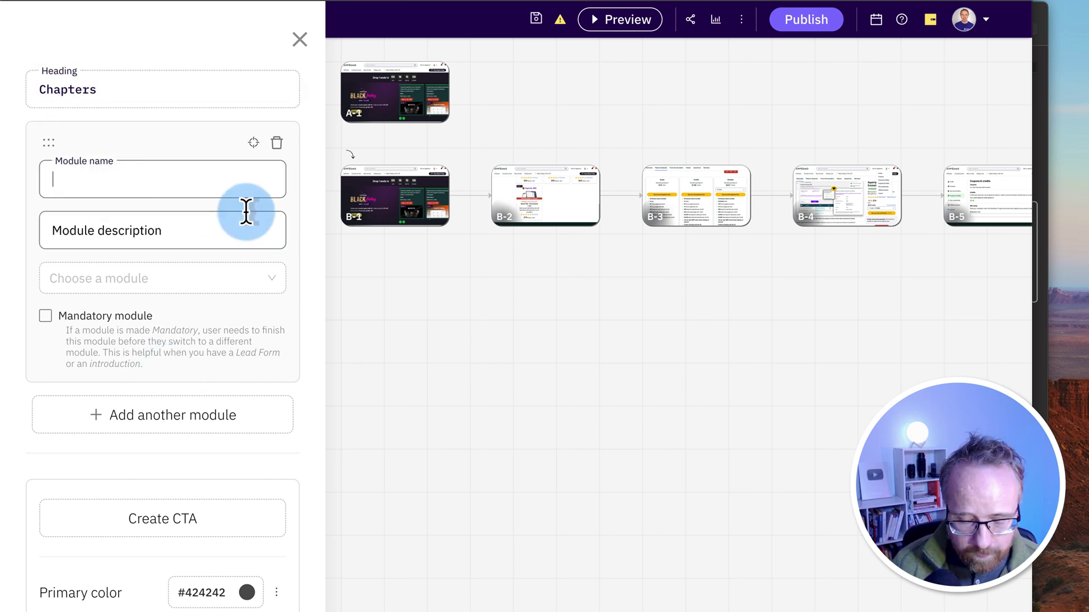
type("AppSumo Site Nav")
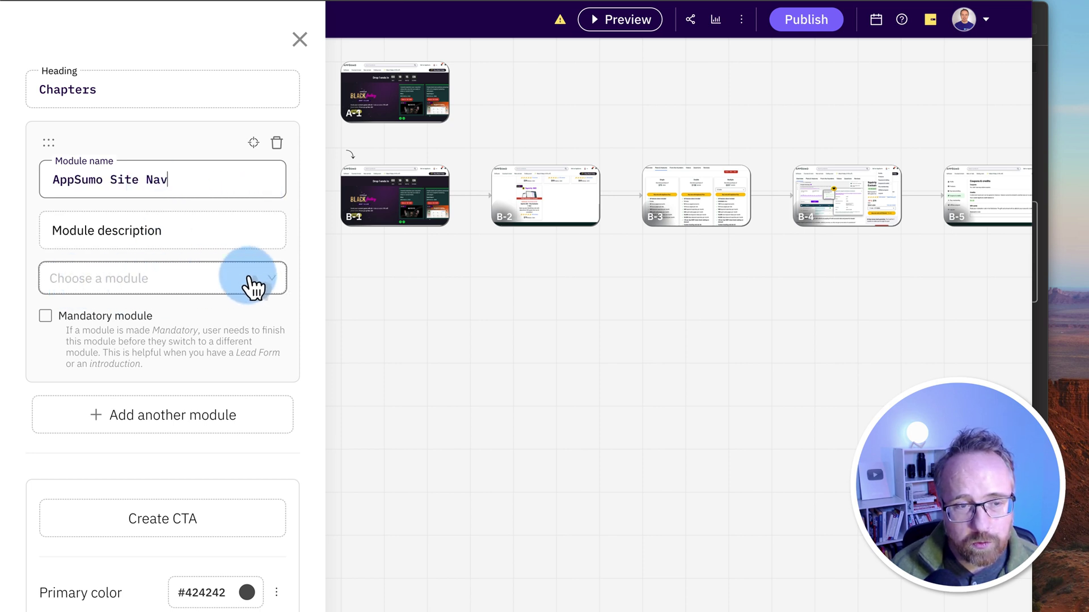
left_click(271, 293)
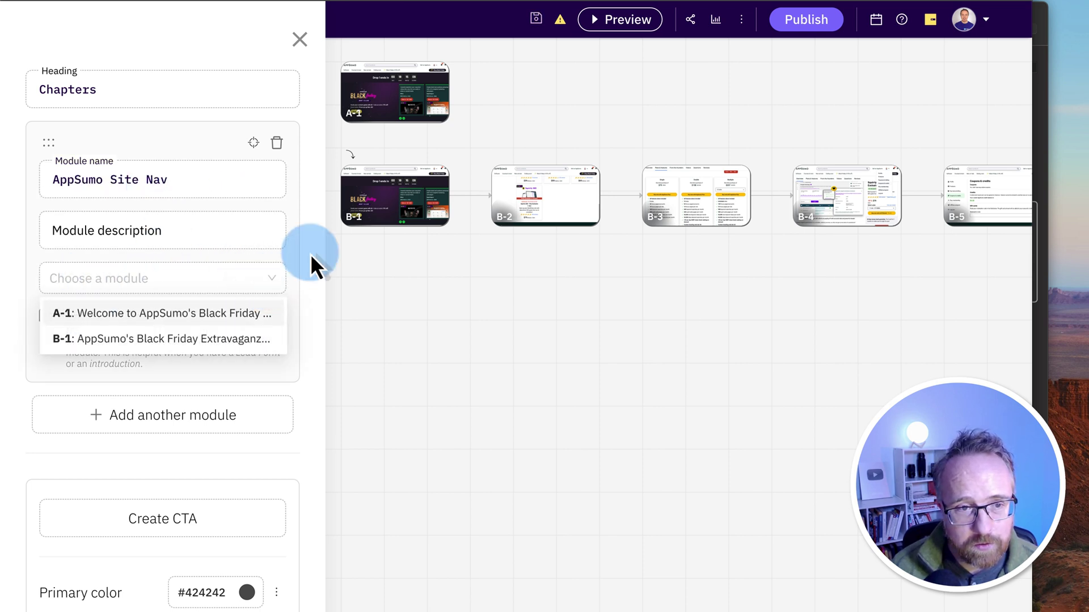
left_click(142, 338)
left_click(218, 426)
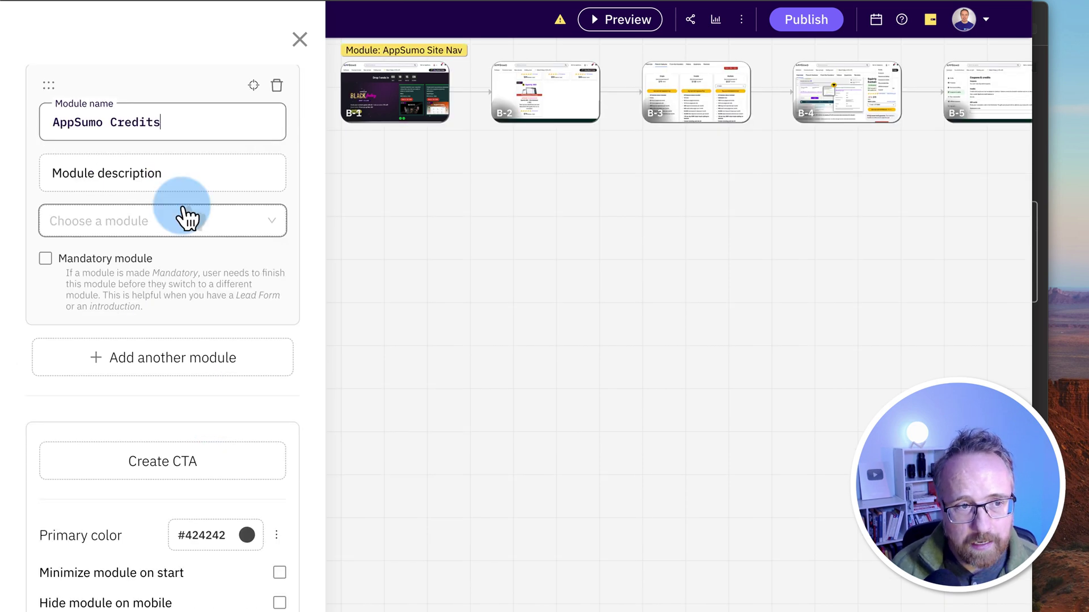
left_click(183, 237)
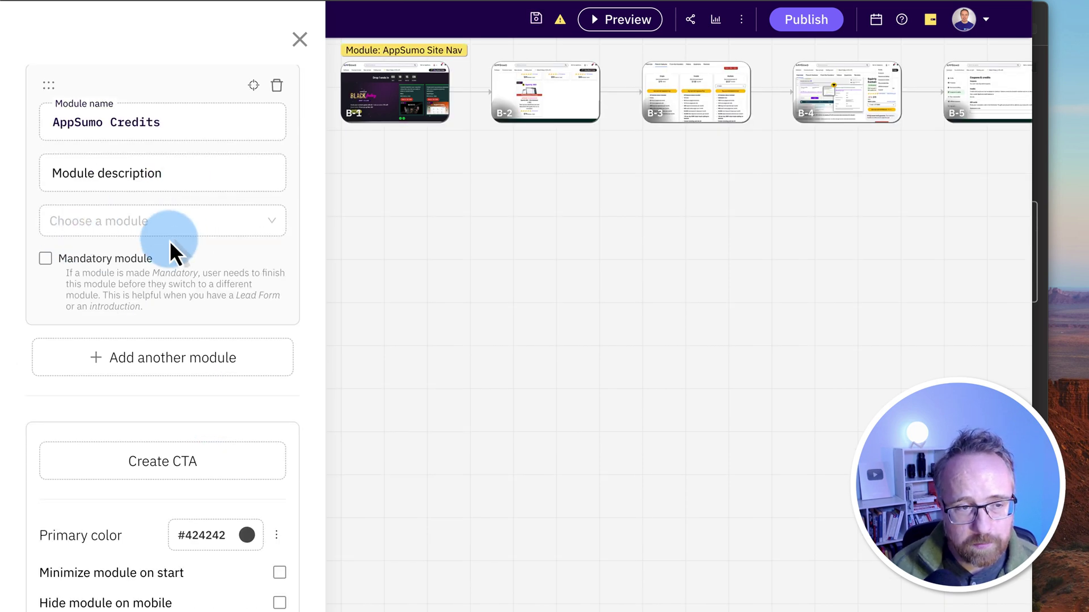
left_click(173, 237)
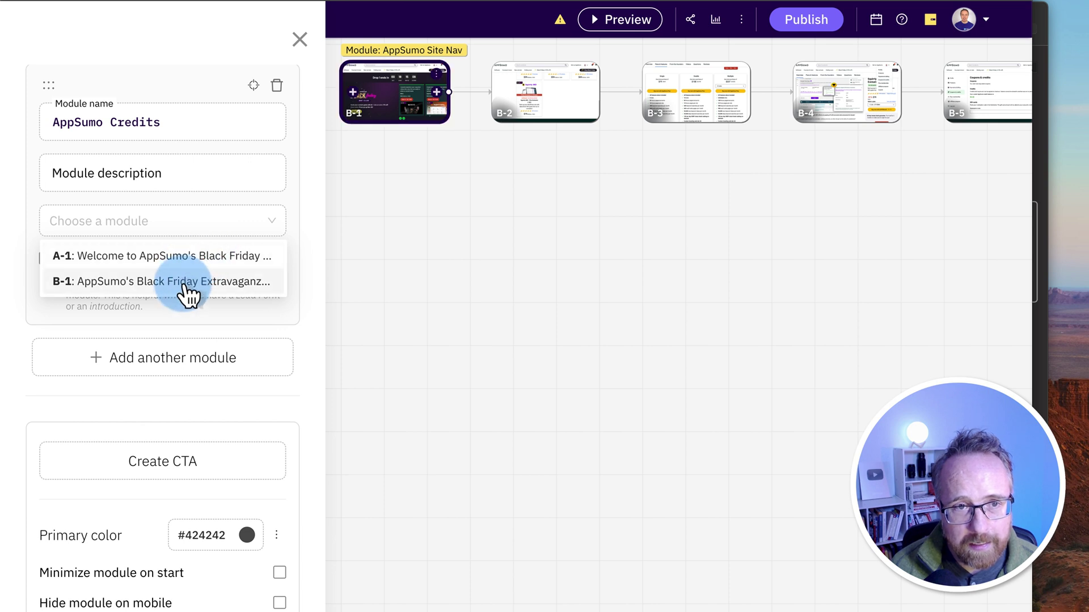
left_click(451, 172)
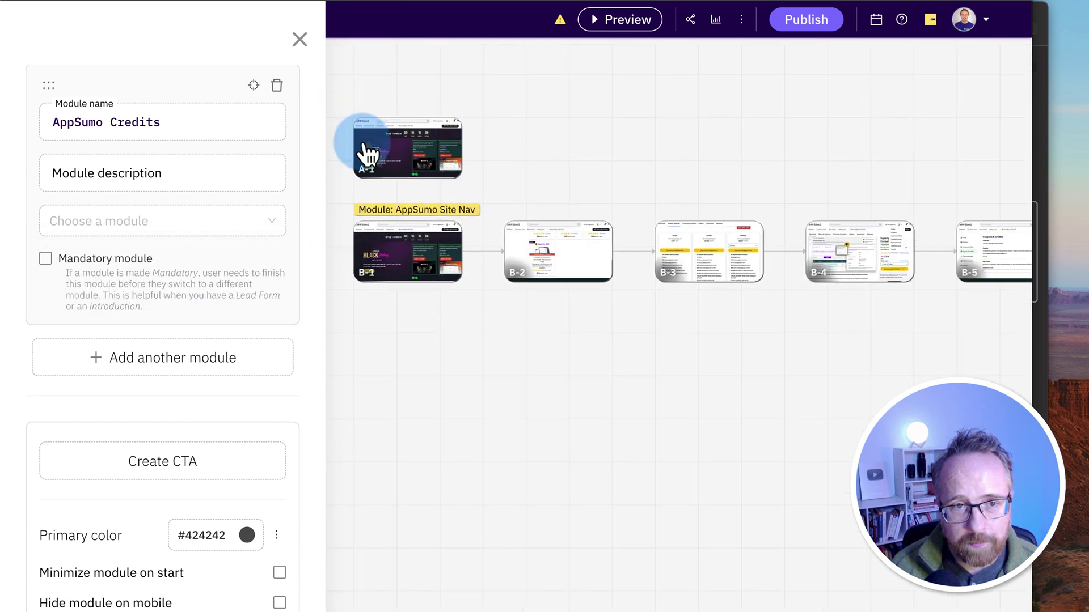
left_click(584, 249)
left_click_drag(584, 255, 330, 140)
left_click(299, 39)
Split the B flow between B-3 and B-4 so the account and credits screens form a separate flow.
left_click_drag(724, 308, 397, 244)
left_click(397, 244)
left_click(437, 259)
left_click(620, 260)
left_click_drag(303, 414, 733, 493)
left_click(393, 137)
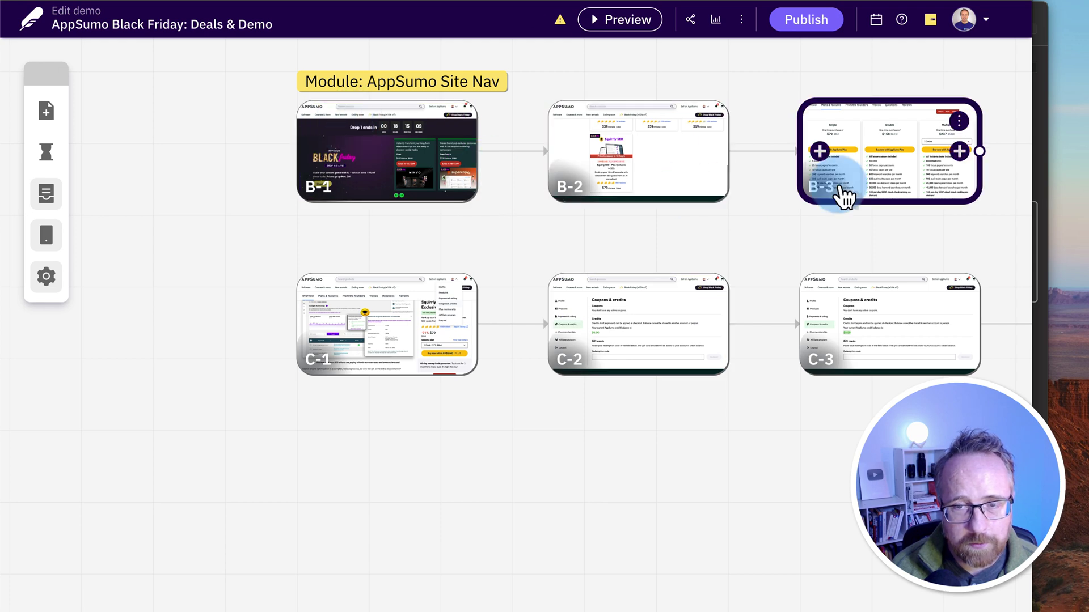
Add a second module named AppSumo Credits that starts at C-1, and close the module settings.
left_click(37, 200)
scroll(134, 311, "down", 2)
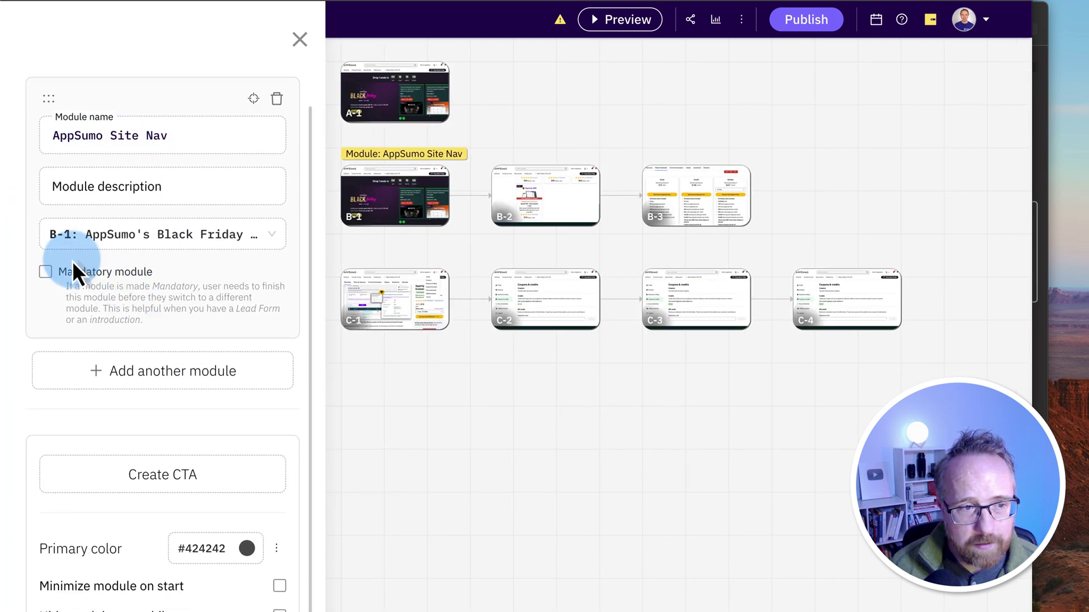
left_click(174, 371)
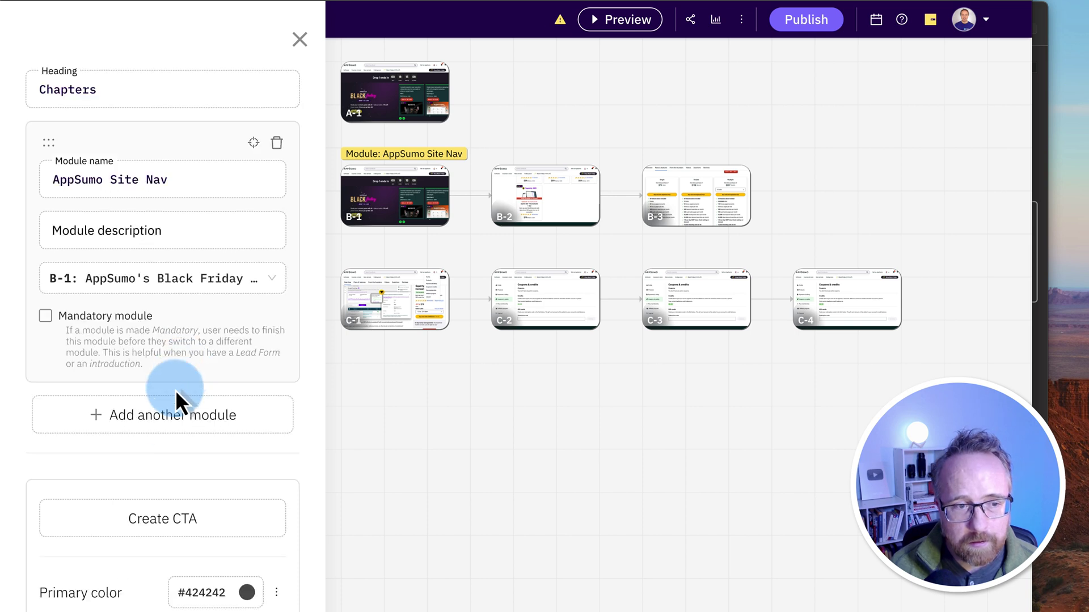
left_click(164, 422)
left_click(122, 453)
type("AppSumo Credits")
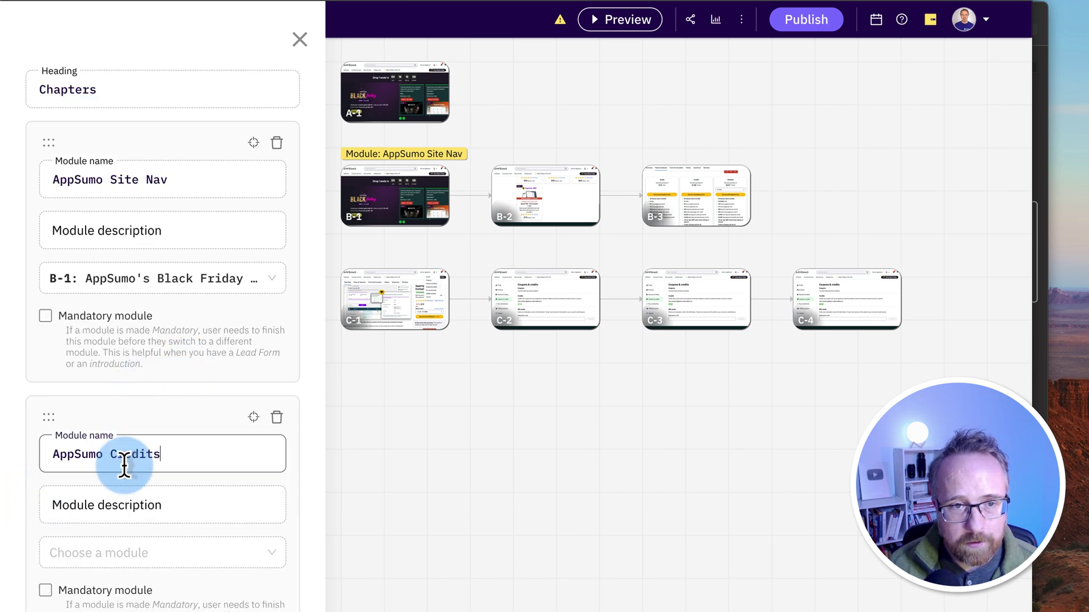
left_click(81, 504)
scroll(81, 504, "down", 3)
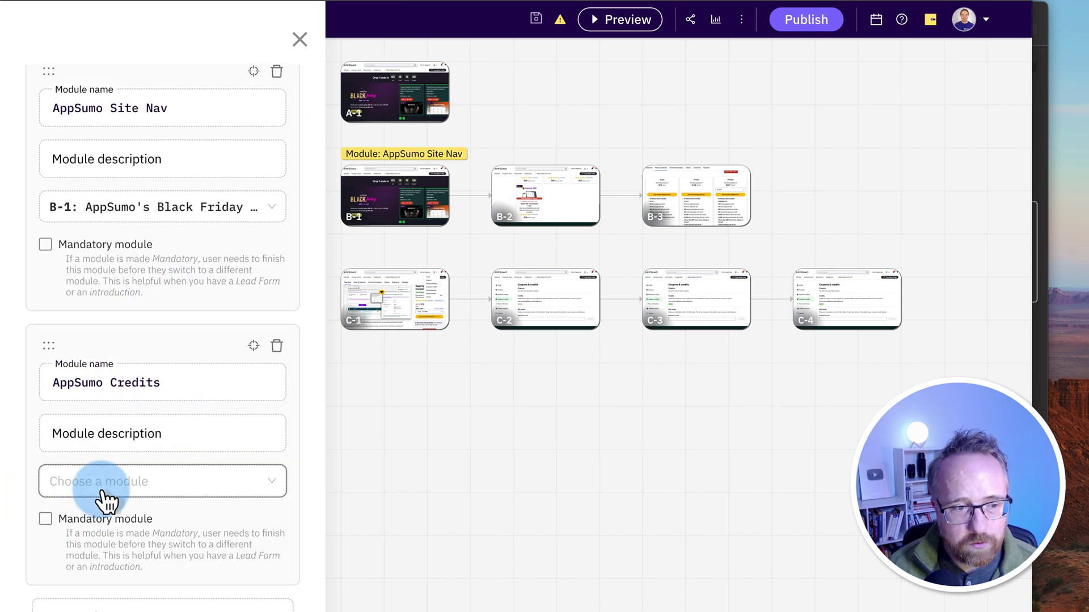
left_click(108, 502)
left_click(88, 561)
left_click(300, 44)
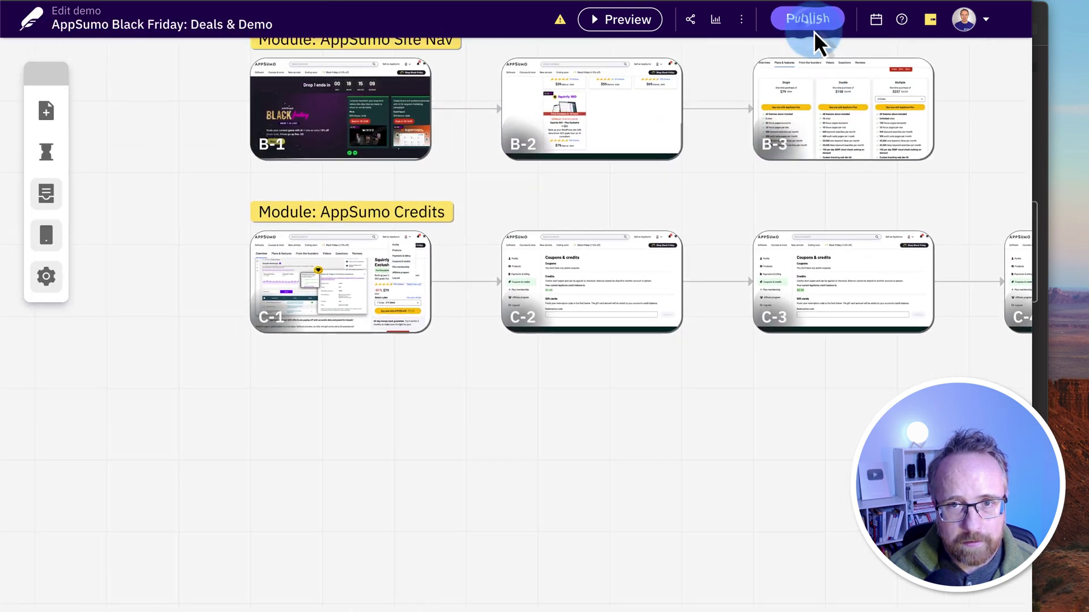
Publish the demo with its modules and open the personalized live URL in an incognito window.
left_click(814, 32)
left_click(637, 487)
key("super+shift+n")
key("super+v")
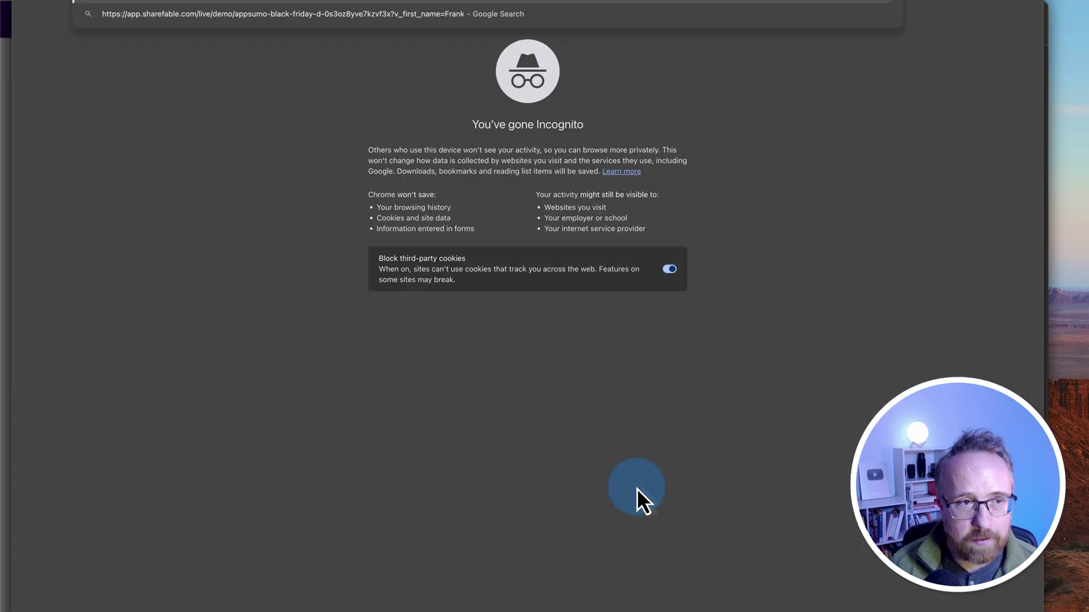
key("Return")
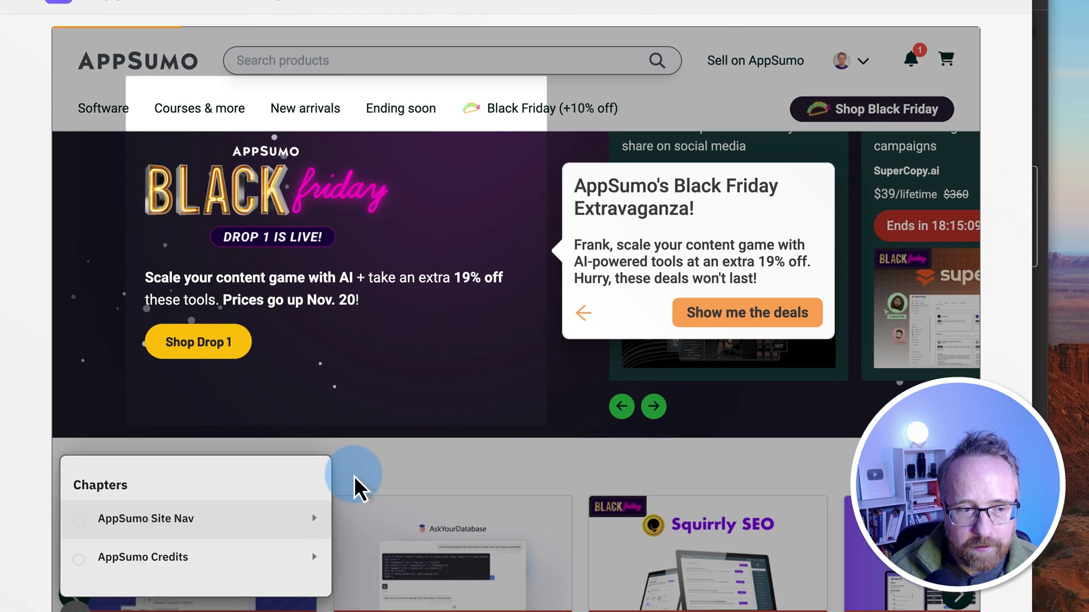
Test the Chapters menu in the live demo by switching between AppSumo Credits and AppSumo Site Nav.
left_click(143, 554)
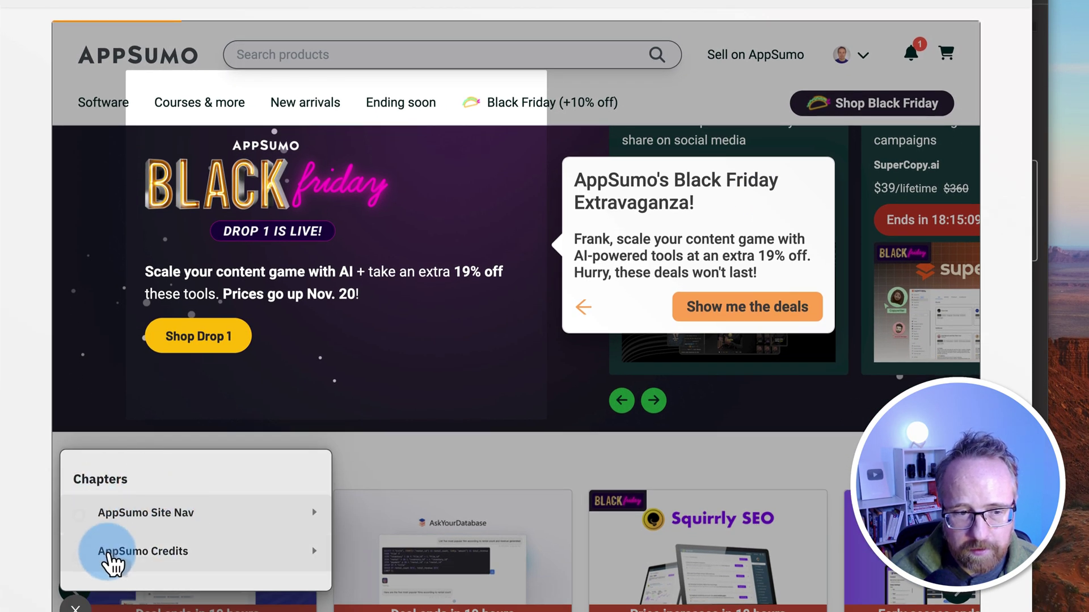
left_click(205, 565)
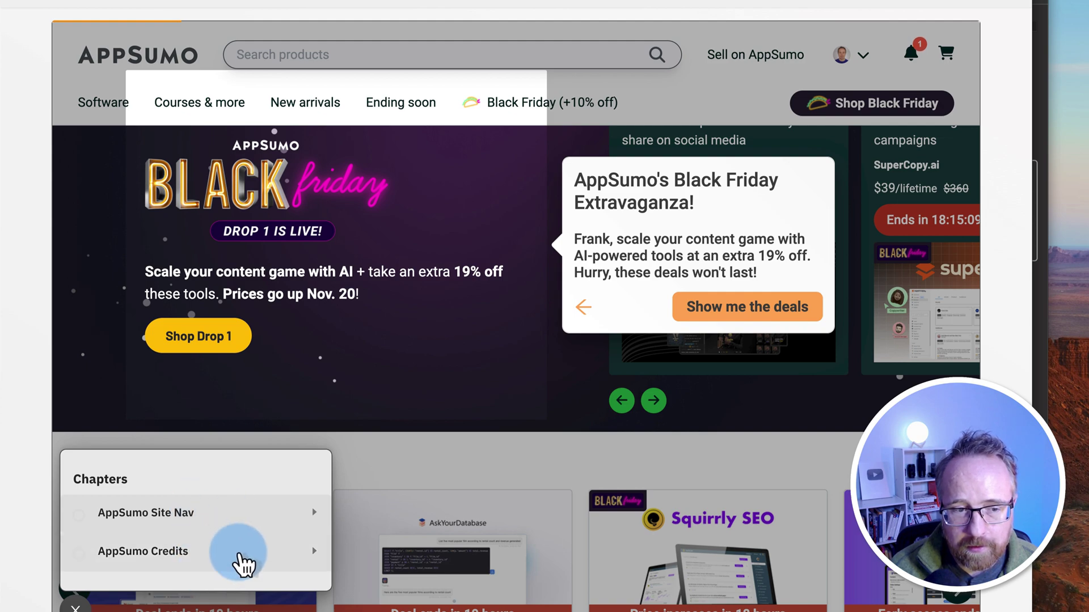
left_click(240, 558)
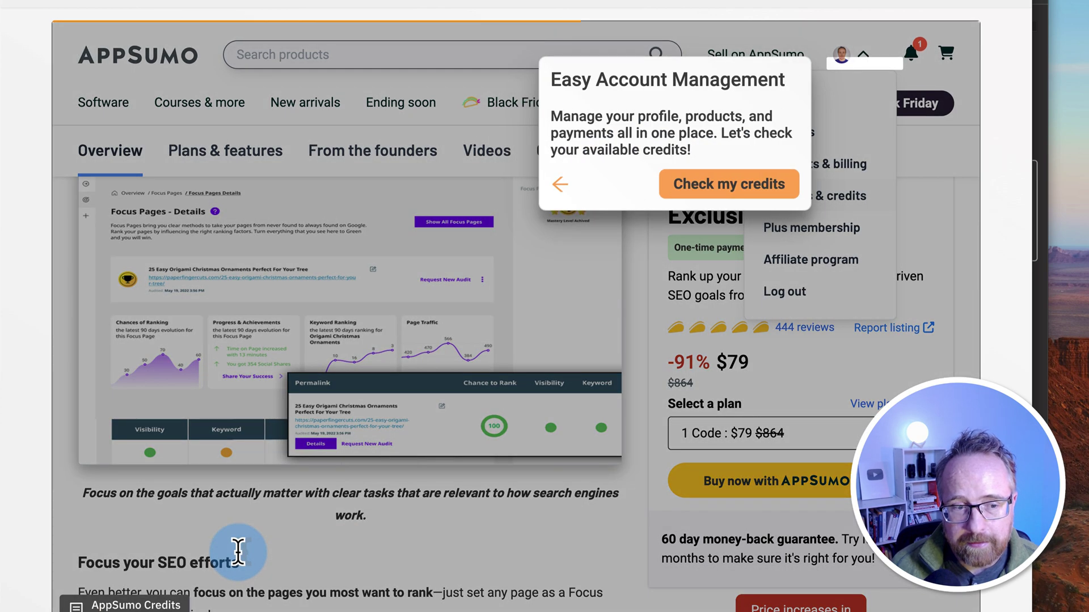
left_click(130, 605)
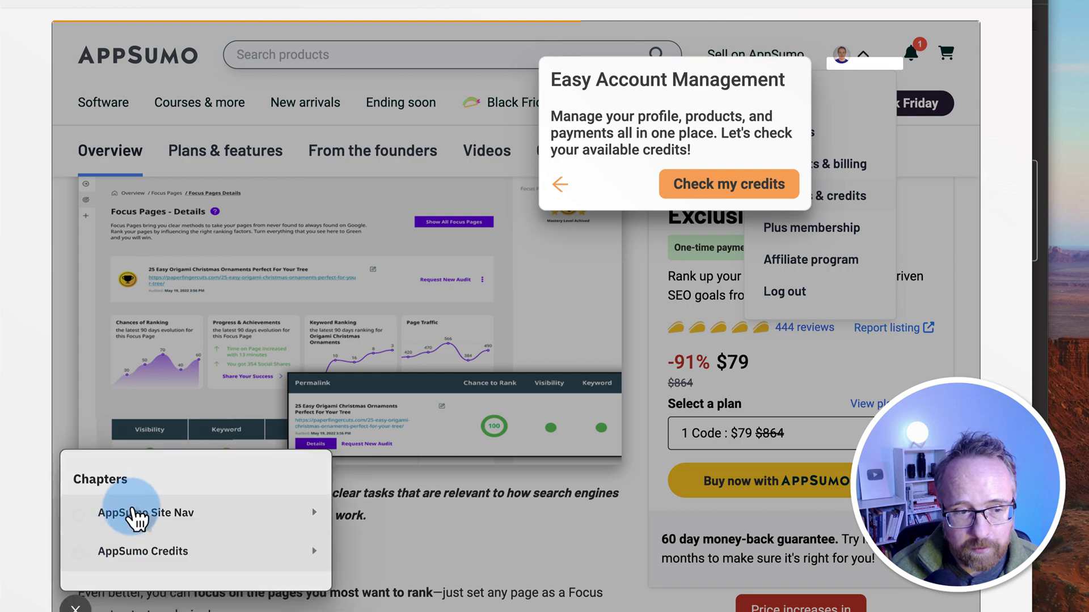
left_click(139, 516)
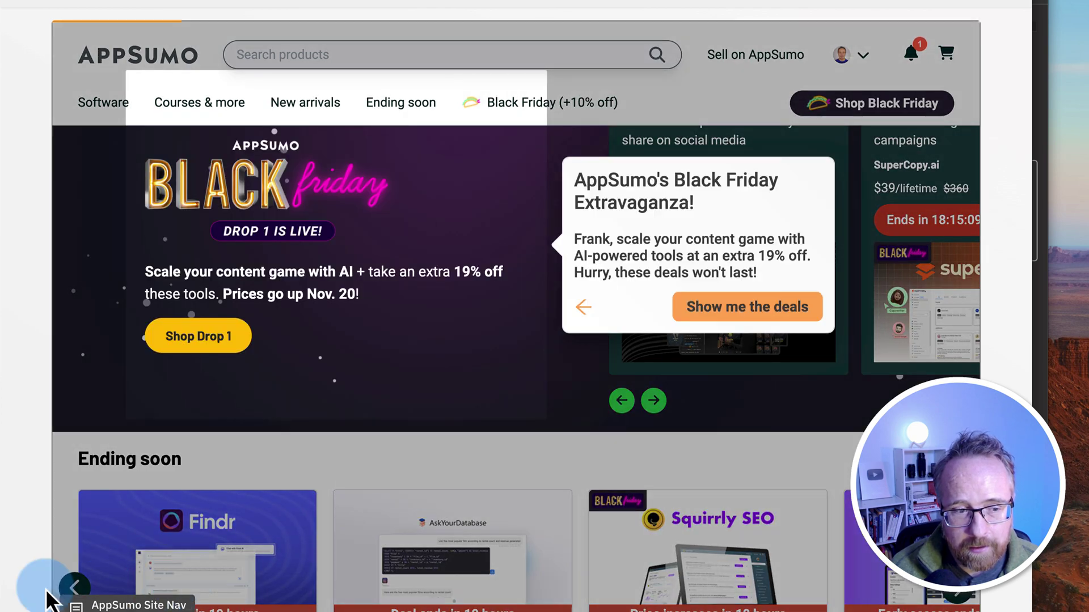
left_click(131, 605)
left_click(145, 553)
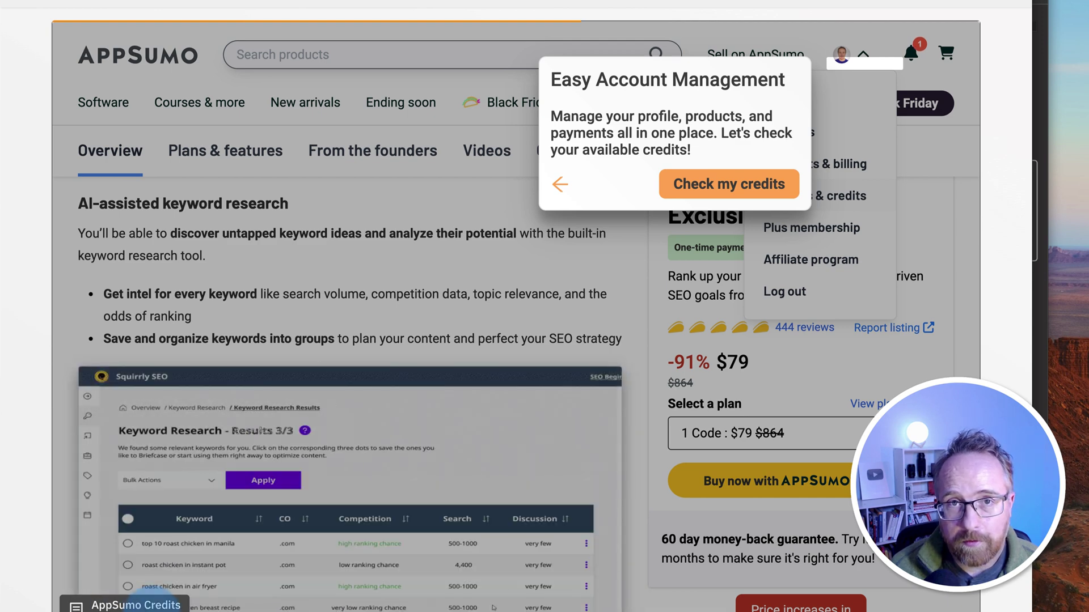
Close the published demo's sharing dialog, return to the demo list and open the Demo hub page.
left_click(133, 600)
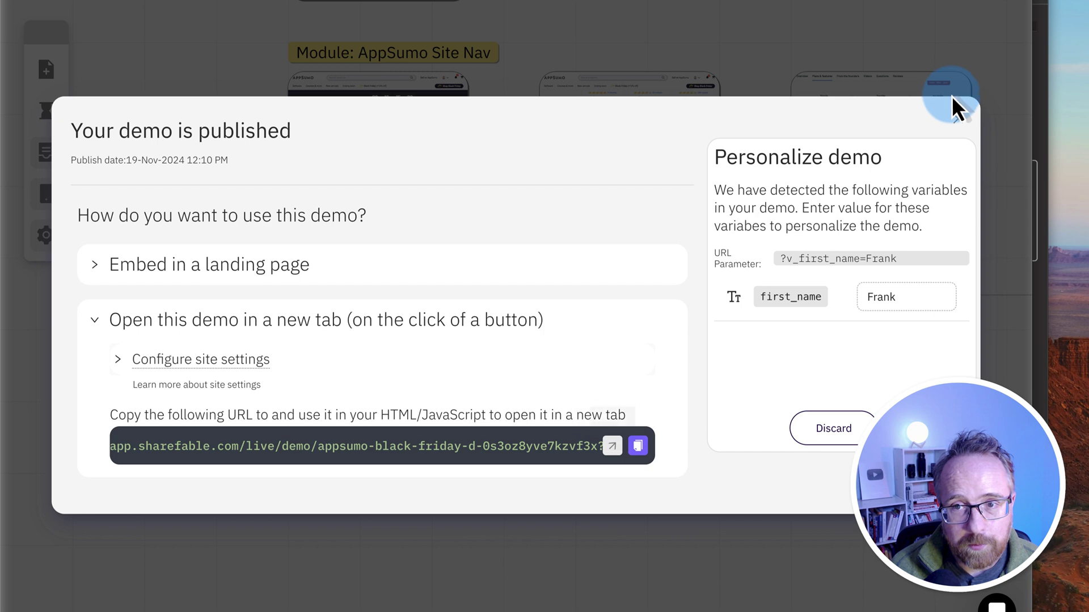
left_click(952, 105)
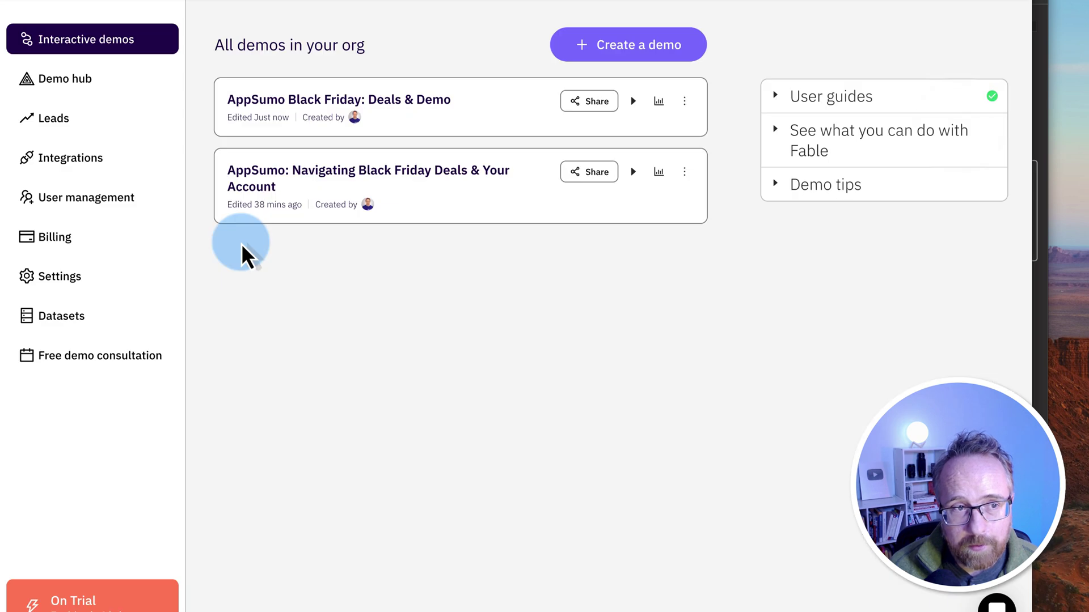
left_click(31, 79)
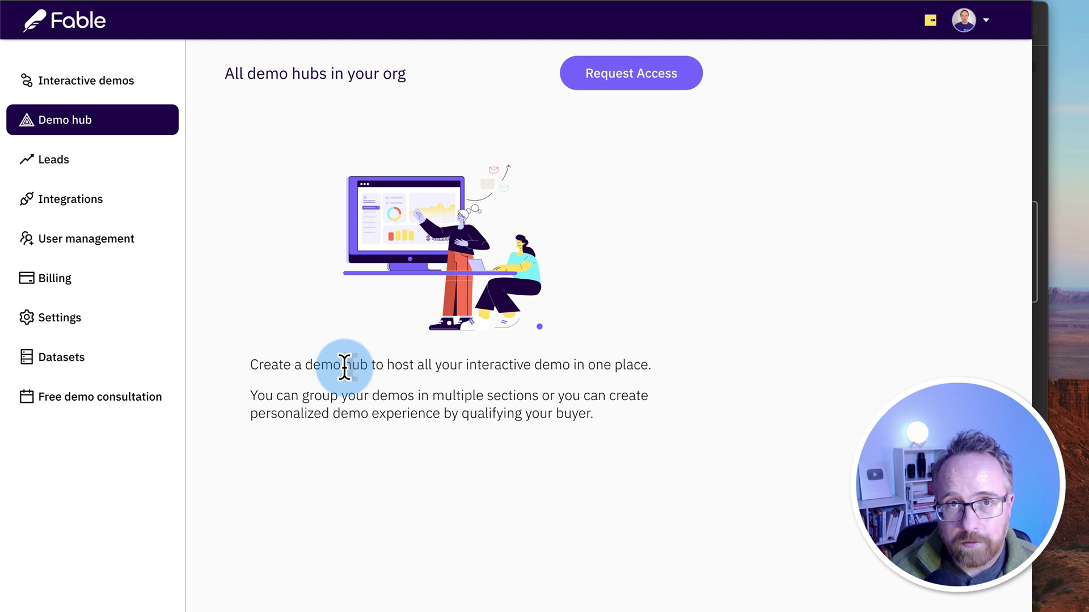
View the Custom domain settings and the overview of leads captured across all demos.
left_click(86, 328)
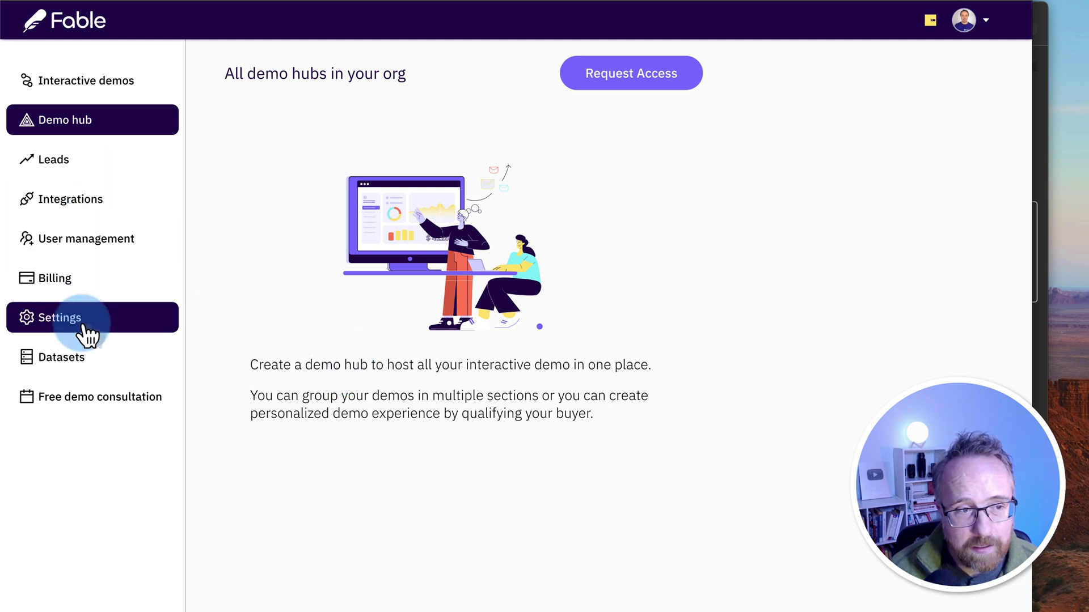
left_click(513, 91)
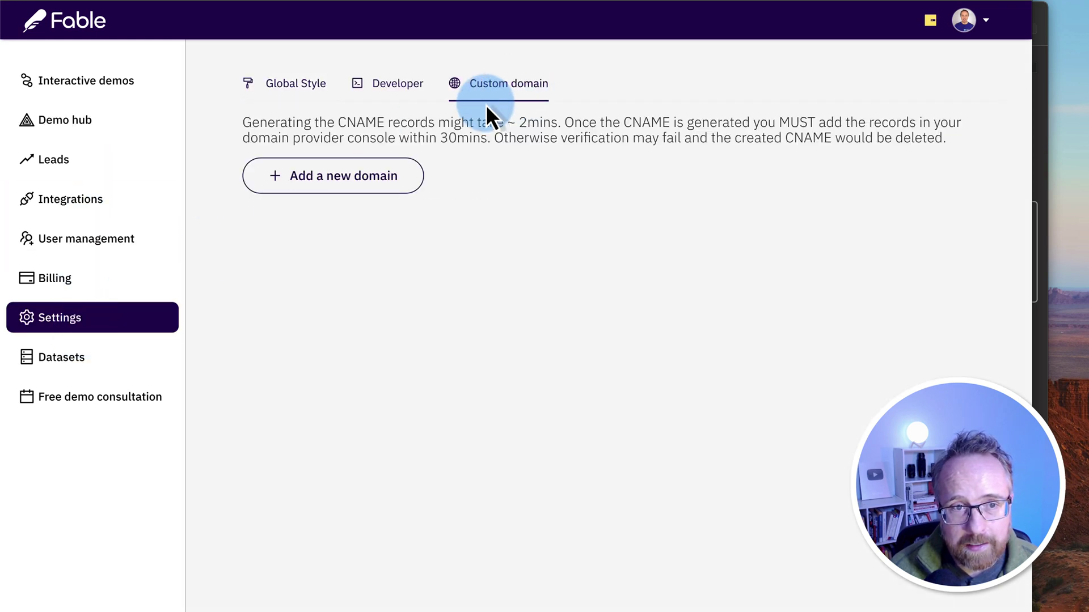
left_click(75, 122)
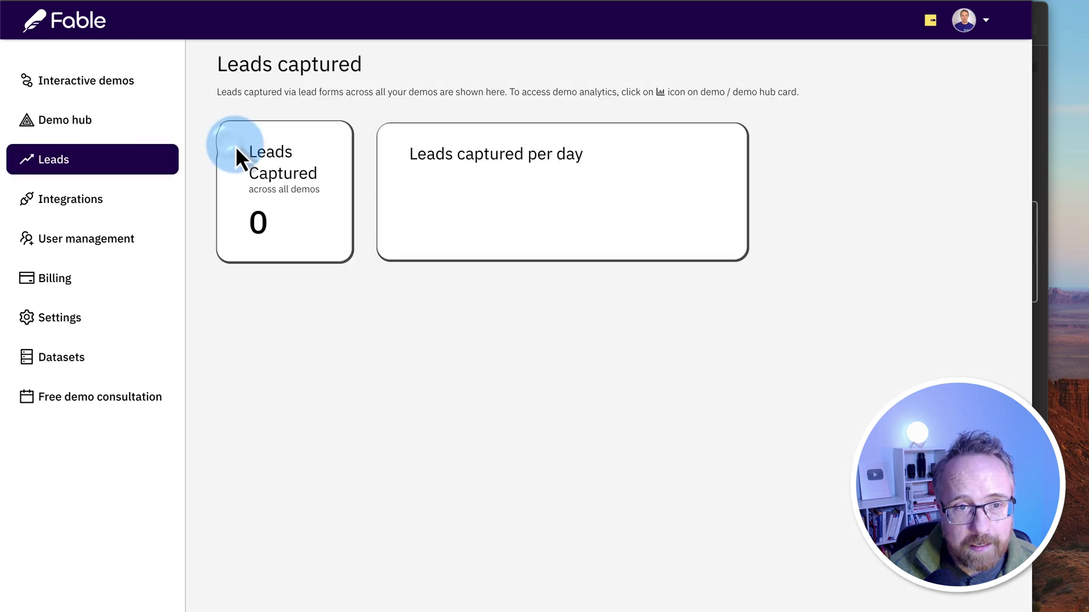
left_click_drag(272, 155, 614, 306)
left_click(615, 306)
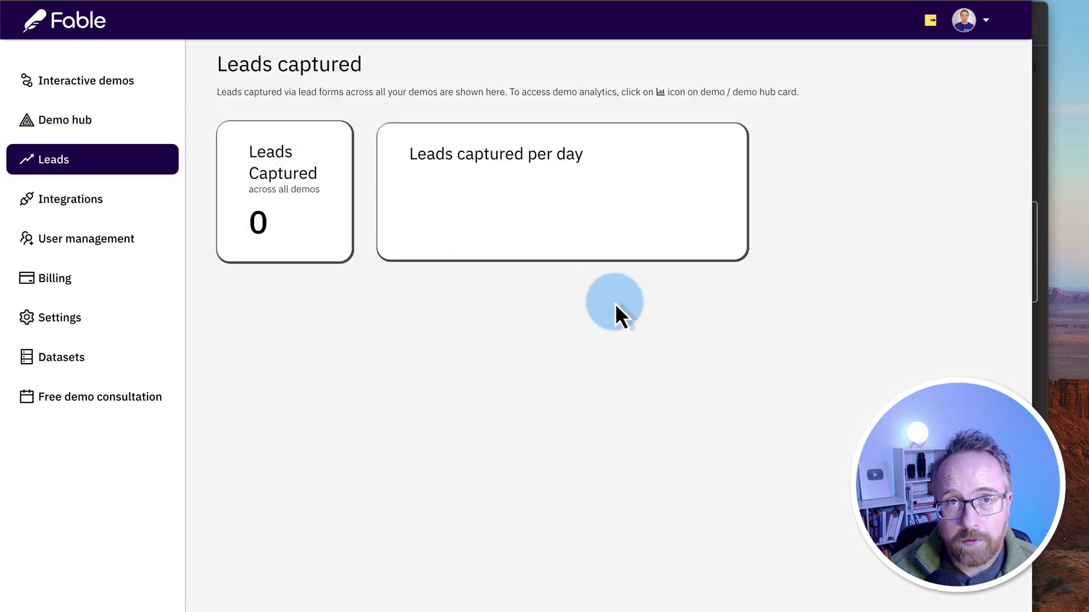
Review the available integrations from Zapier through Mailchimp, along with the Custom Field Mapping options.
left_click(49, 209)
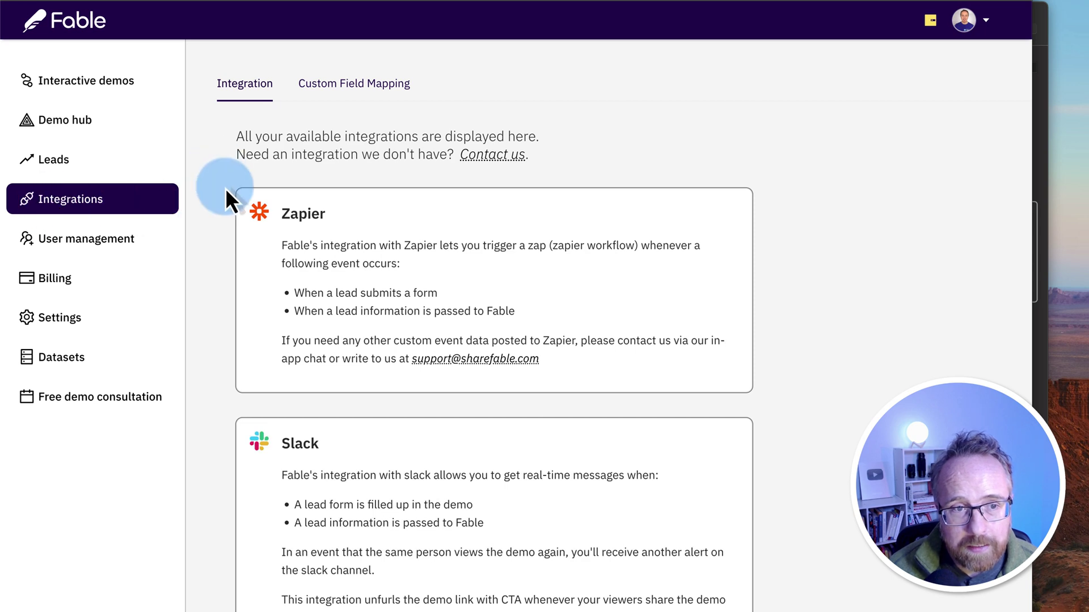
scroll(267, 406, "down", 4)
scroll(309, 411, "down", 8)
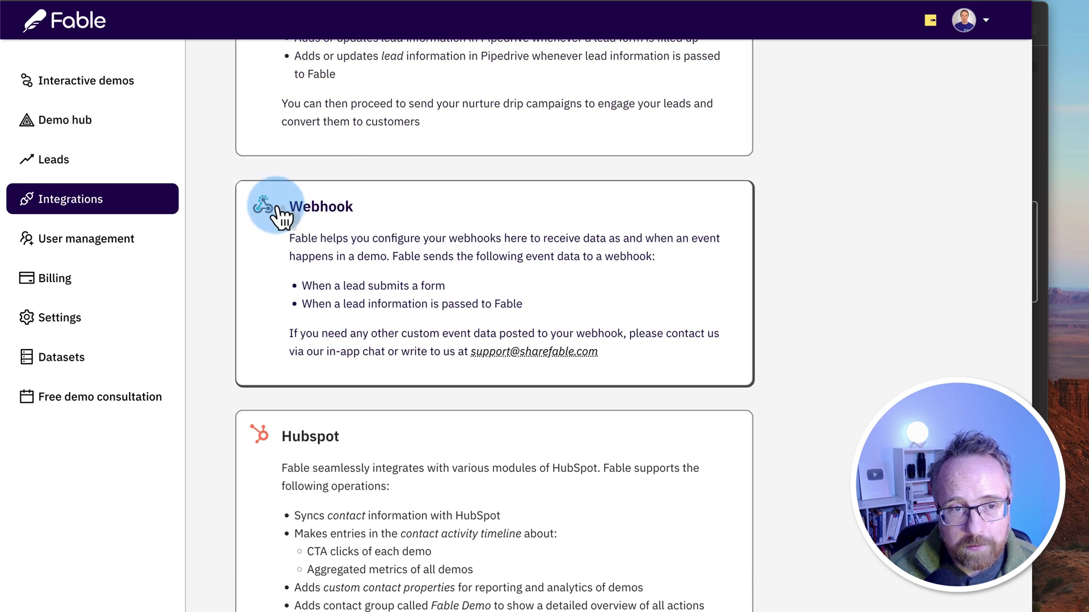
scroll(688, 372, "down", 6)
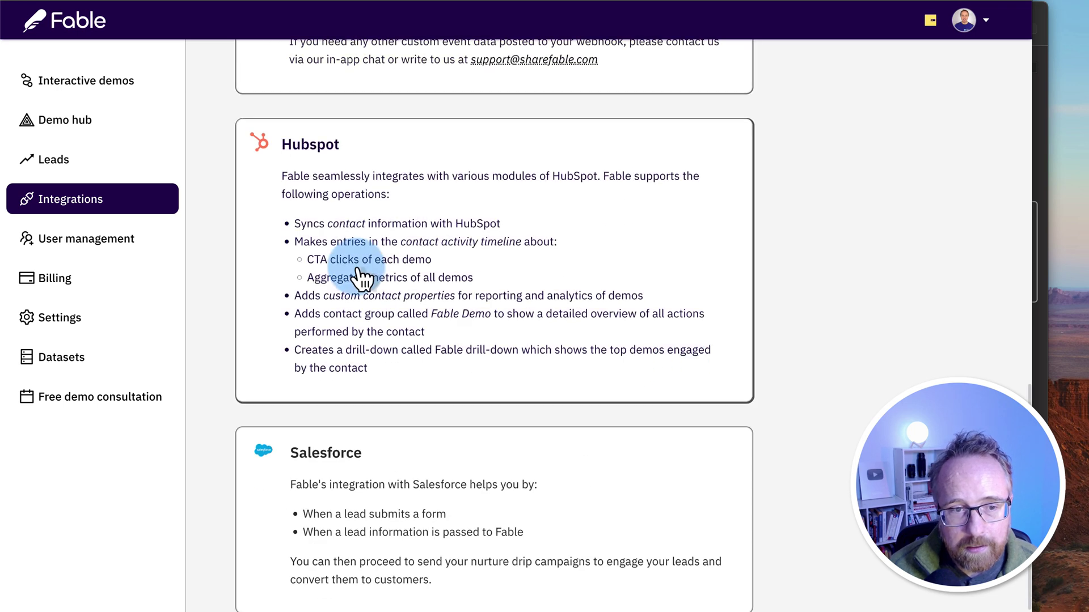
scroll(526, 336, "down", 5)
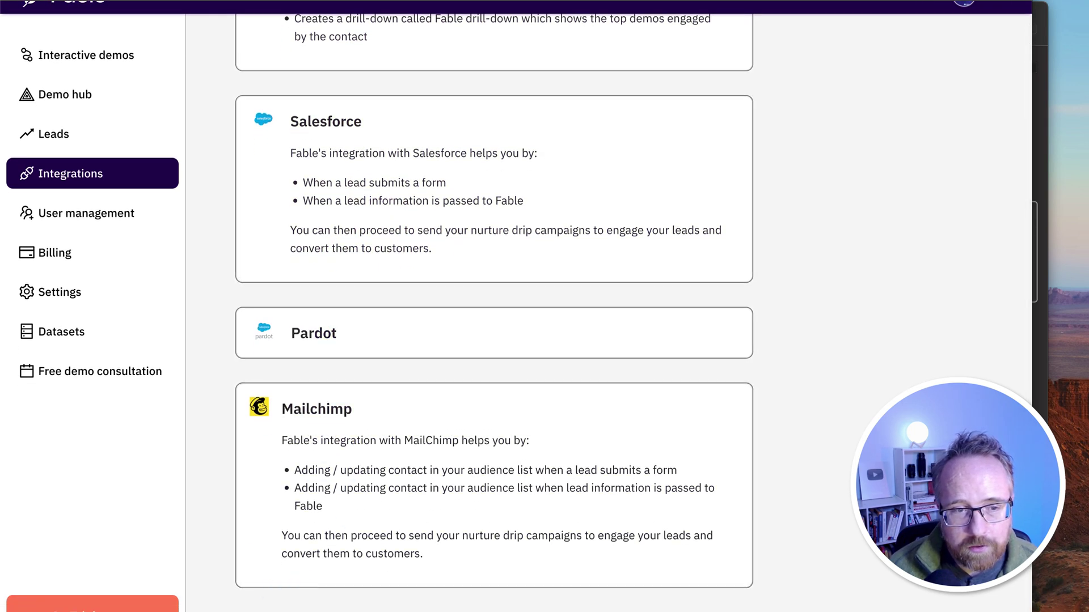
scroll(409, 563, "up", 20)
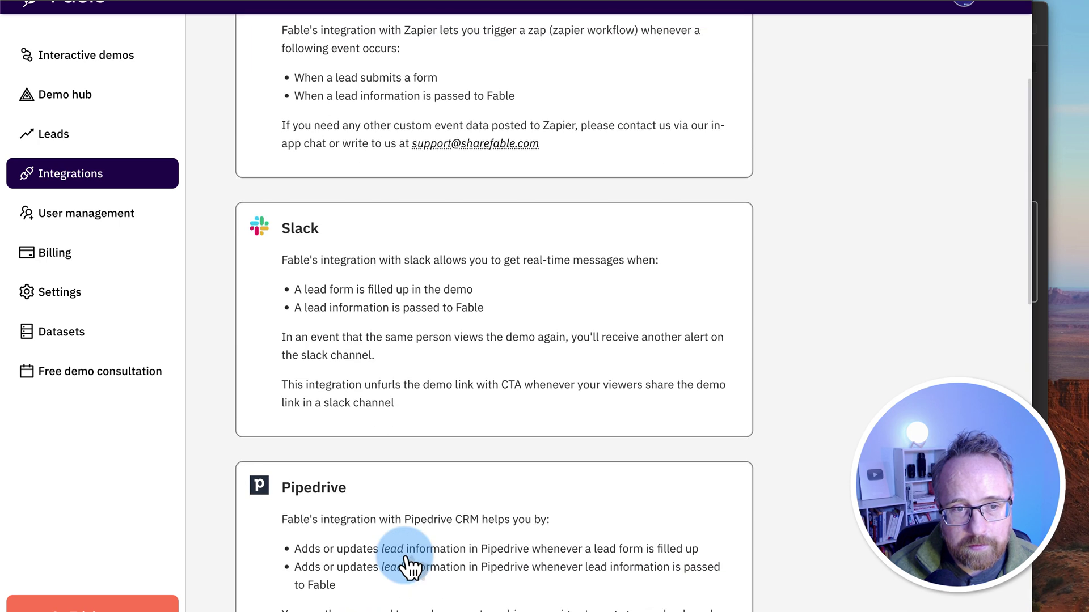
scroll(408, 564, "up", 3)
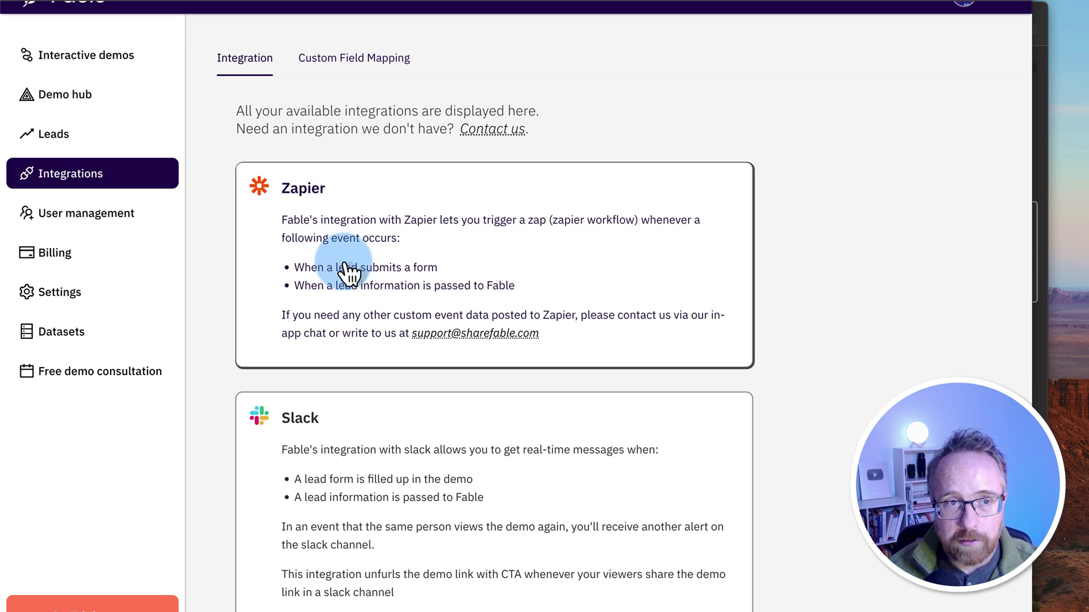
left_click(374, 62)
left_click(601, 237)
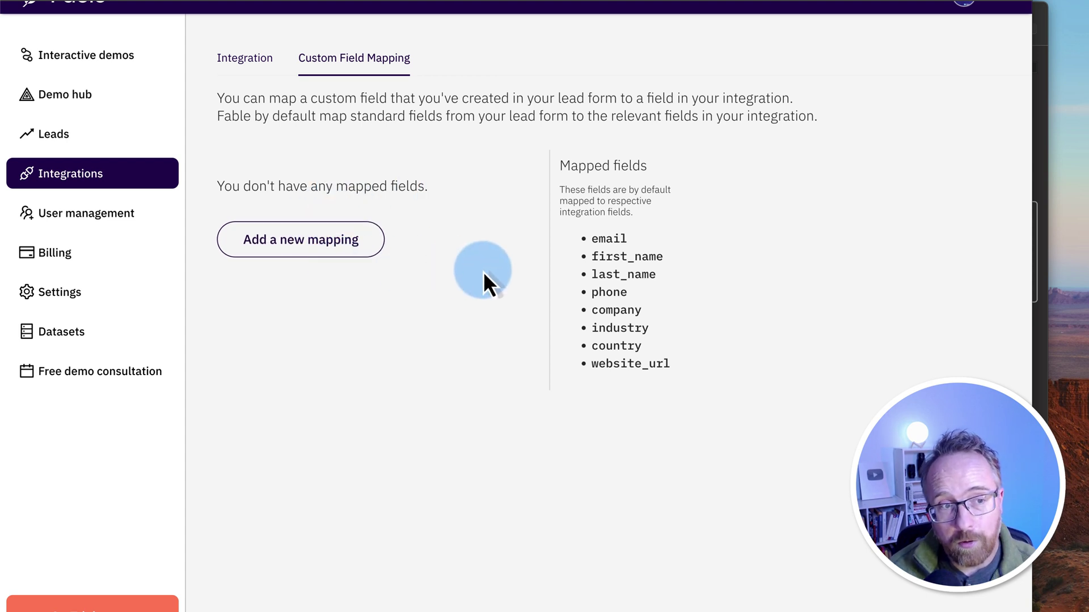
Look through the organization's user management, billing plans and Global Style settings.
left_click(107, 214)
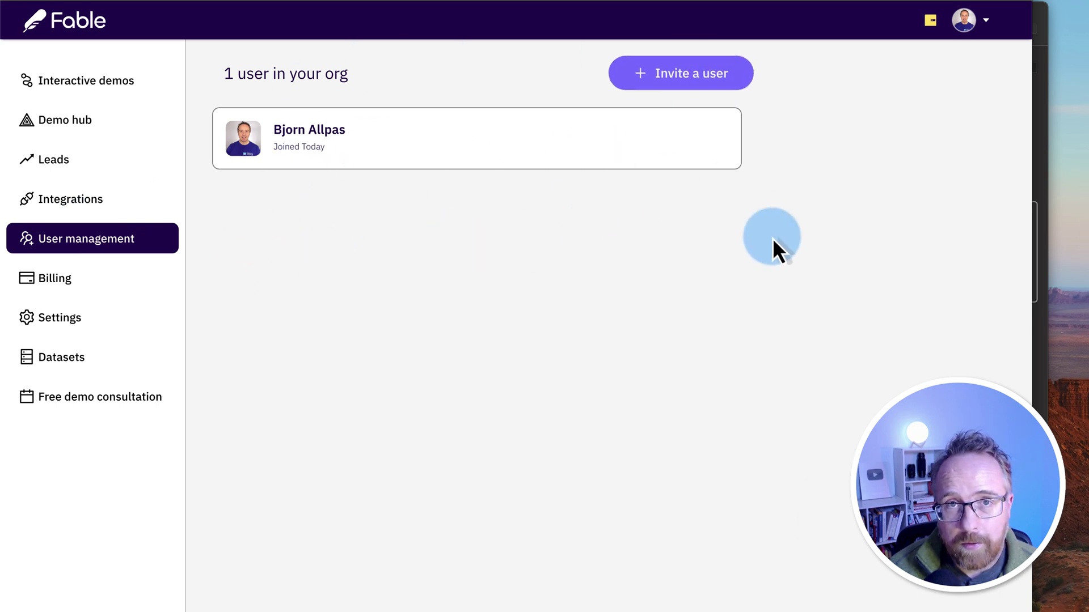
left_click(63, 283)
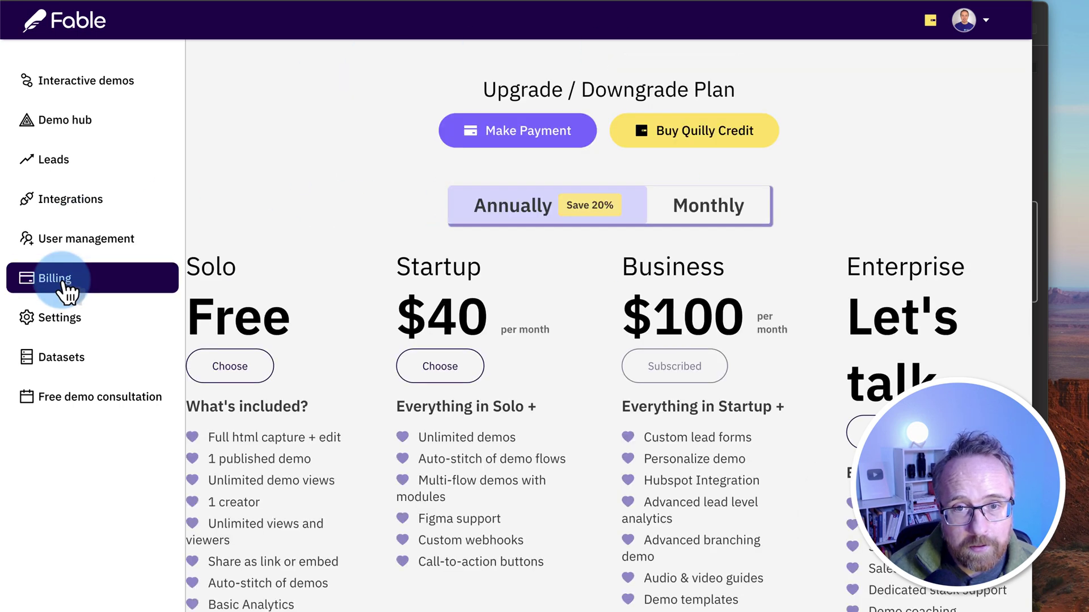
left_click(71, 326)
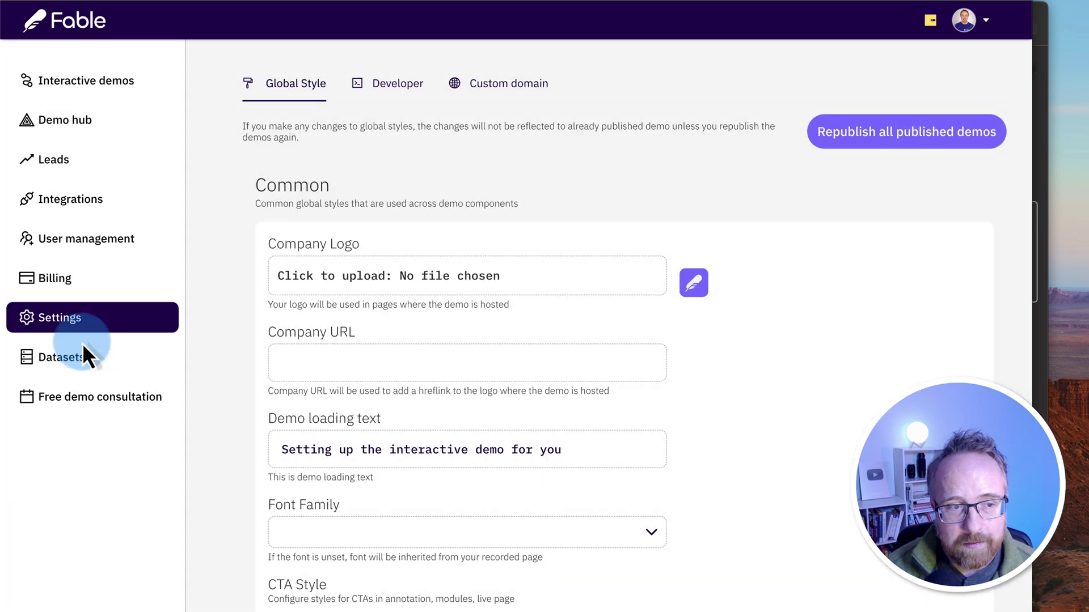
Examine the Datasets page and its usecase_per_account example table for personalizing demos across accounts.
left_click(83, 347)
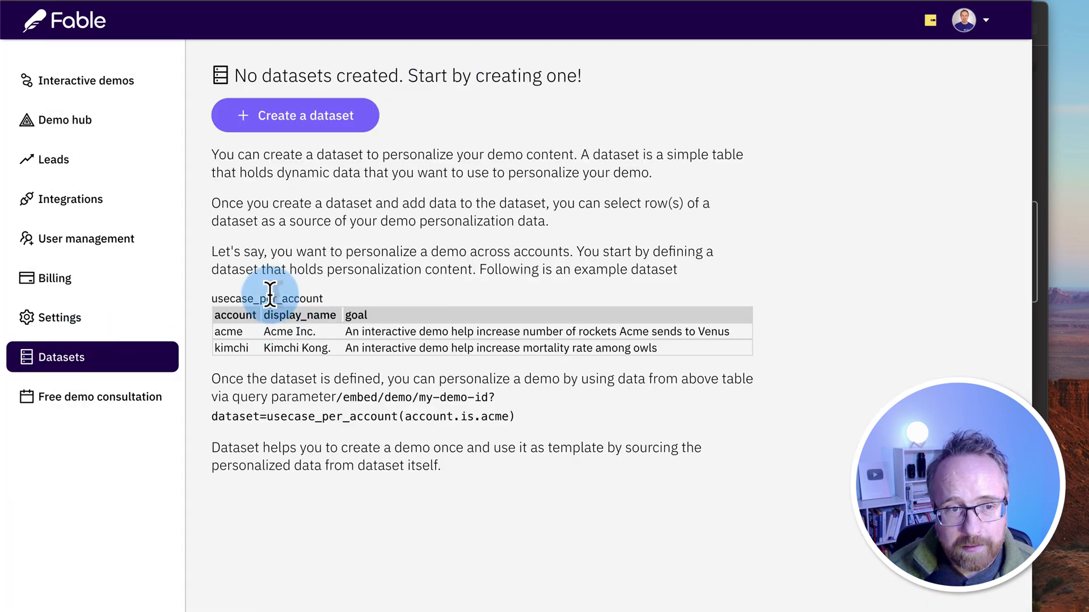
left_click_drag(399, 318, 782, 348)
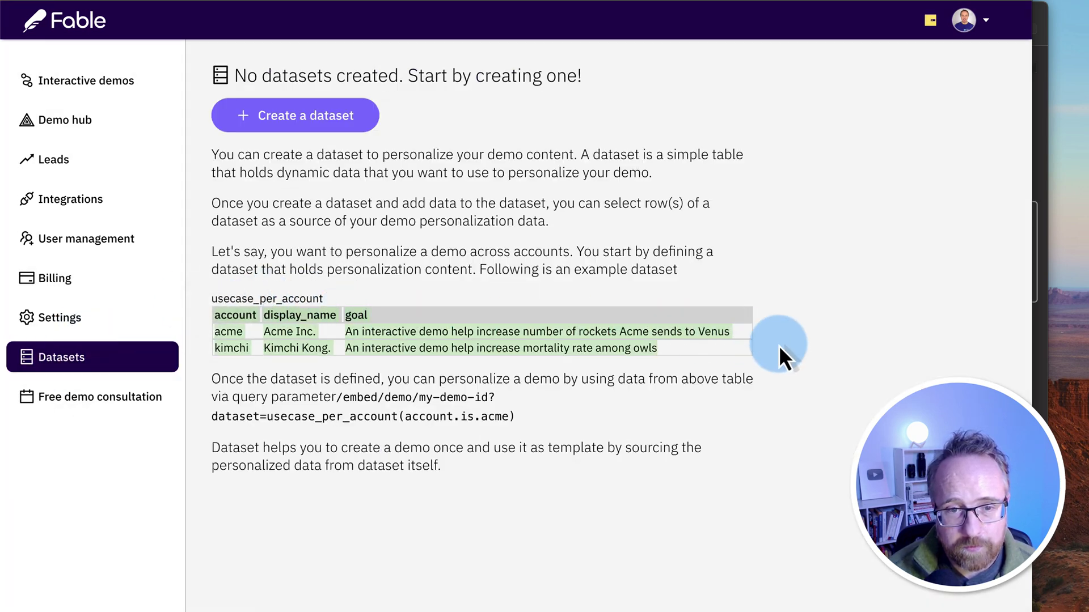
left_click(784, 352)
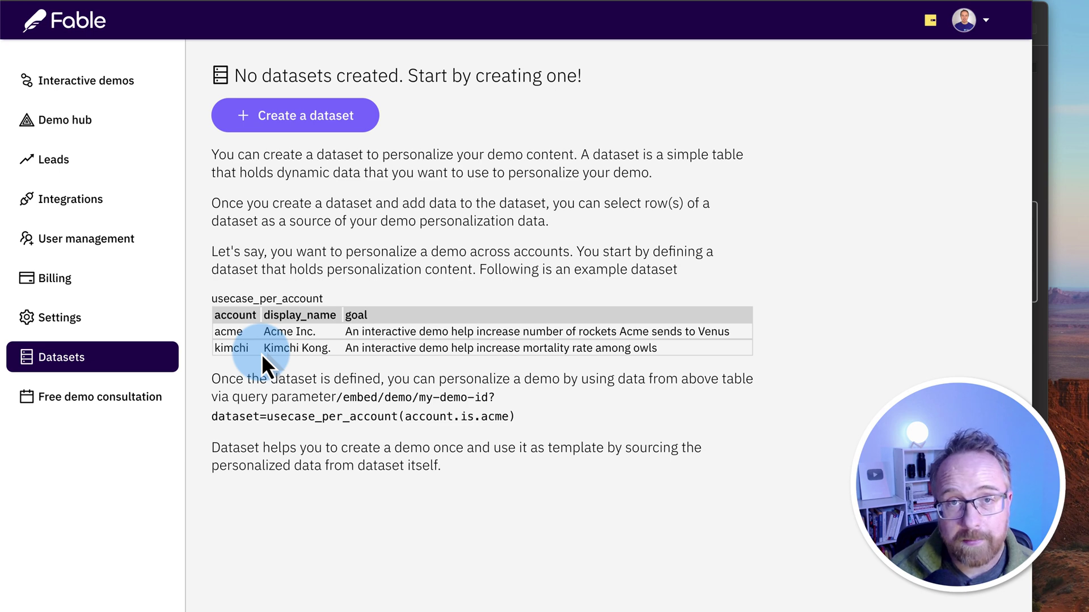
left_click_drag(261, 354, 610, 334)
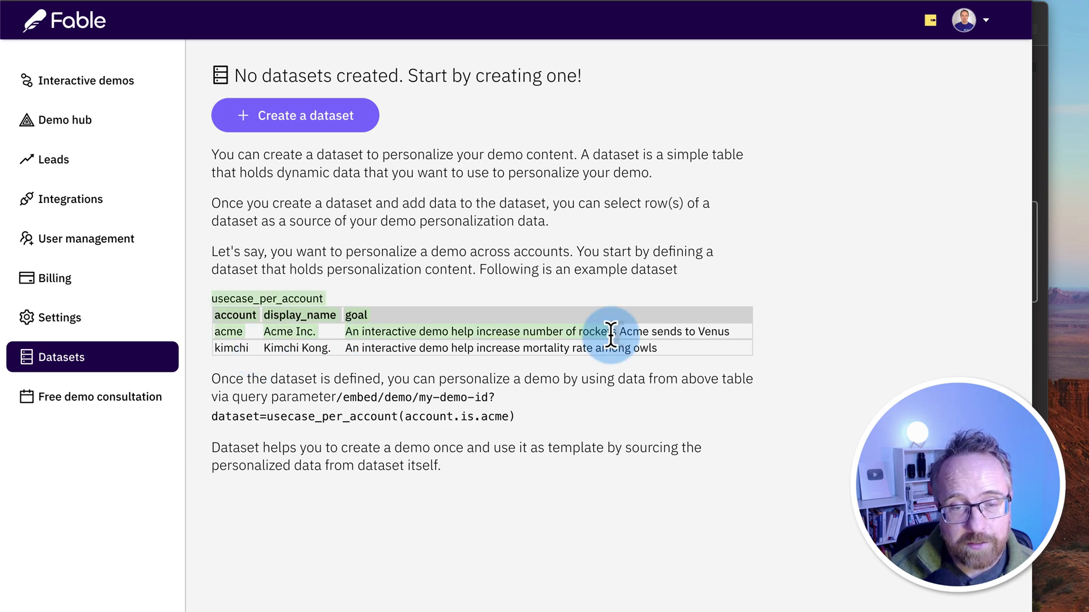
Open the free demo consultation page and look over its booking calendar.
left_click(83, 401)
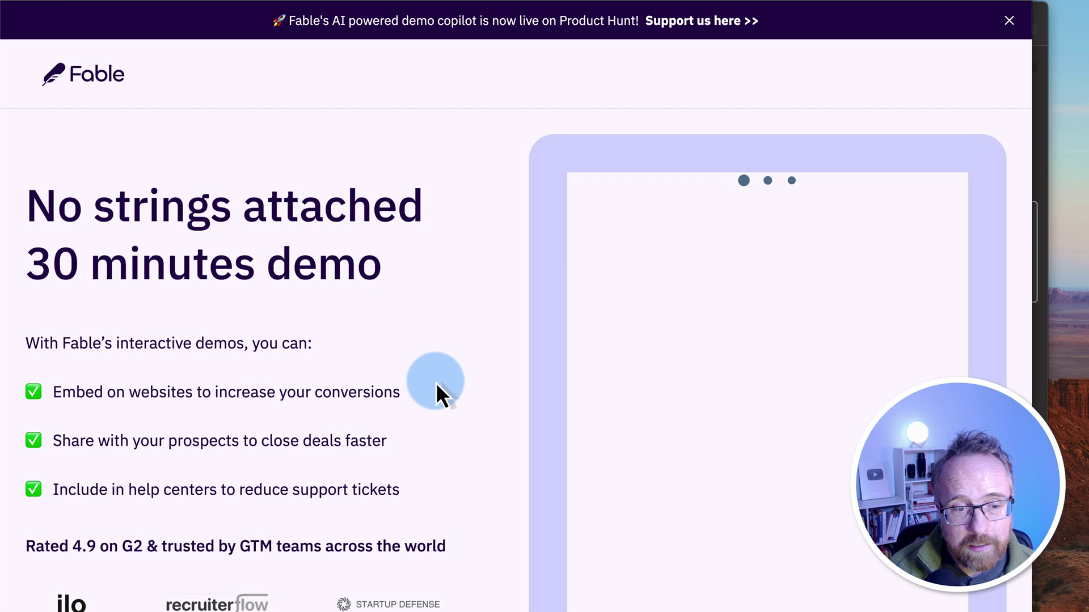
scroll(439, 392, "down", 4)
scroll(445, 395, "up", 4)
left_click(860, 604)
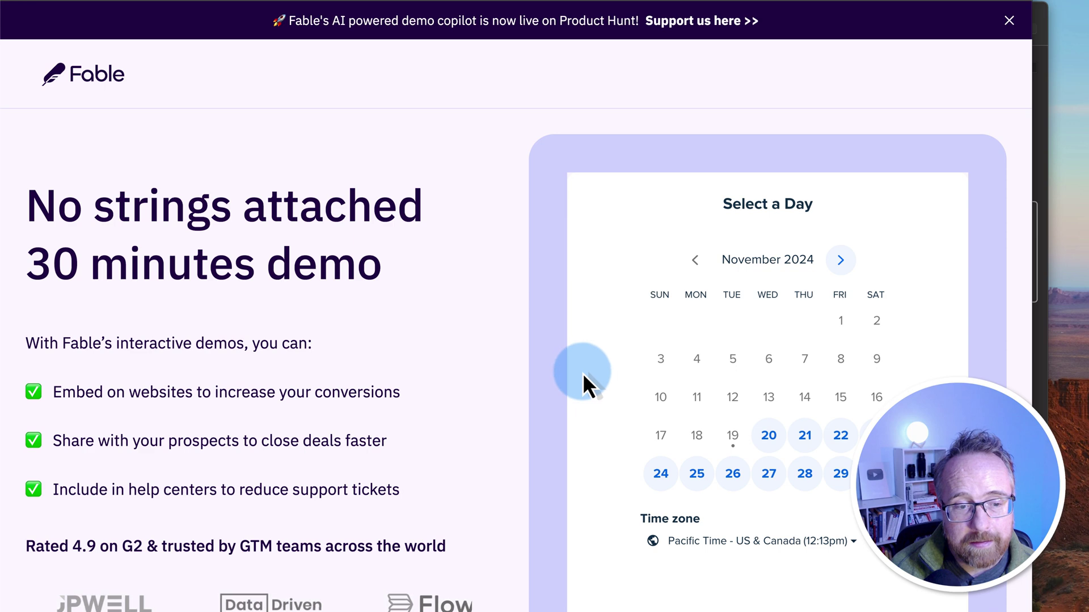